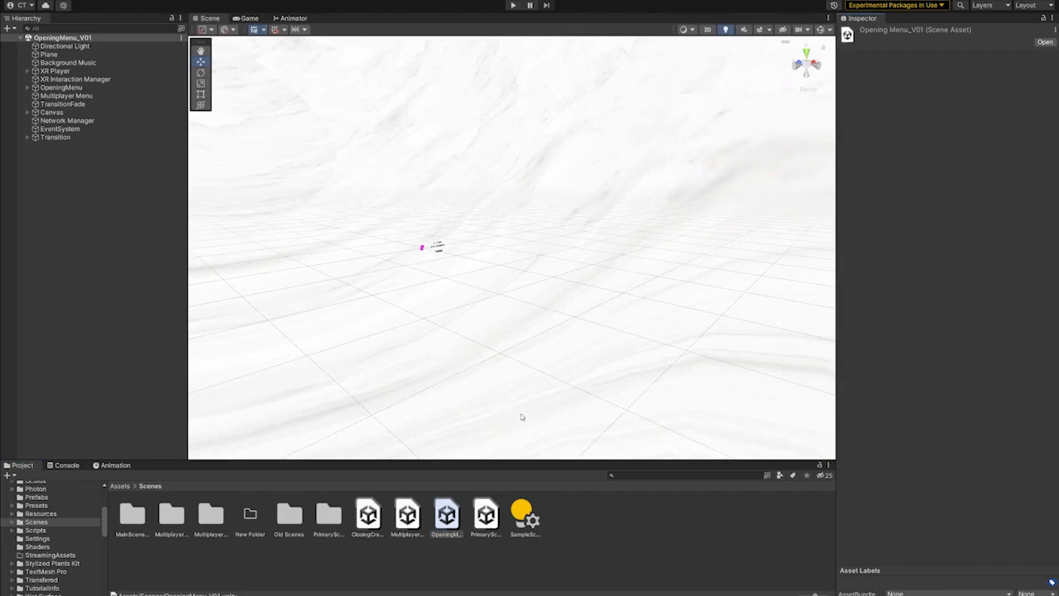
# - Enlarge the Scene view and examine the opening title and Start Experience button from the front
pyautogui.moveTo(189, 331); pyautogui.dragTo(156, 331)
pyautogui.scroll(8, 475, 300)
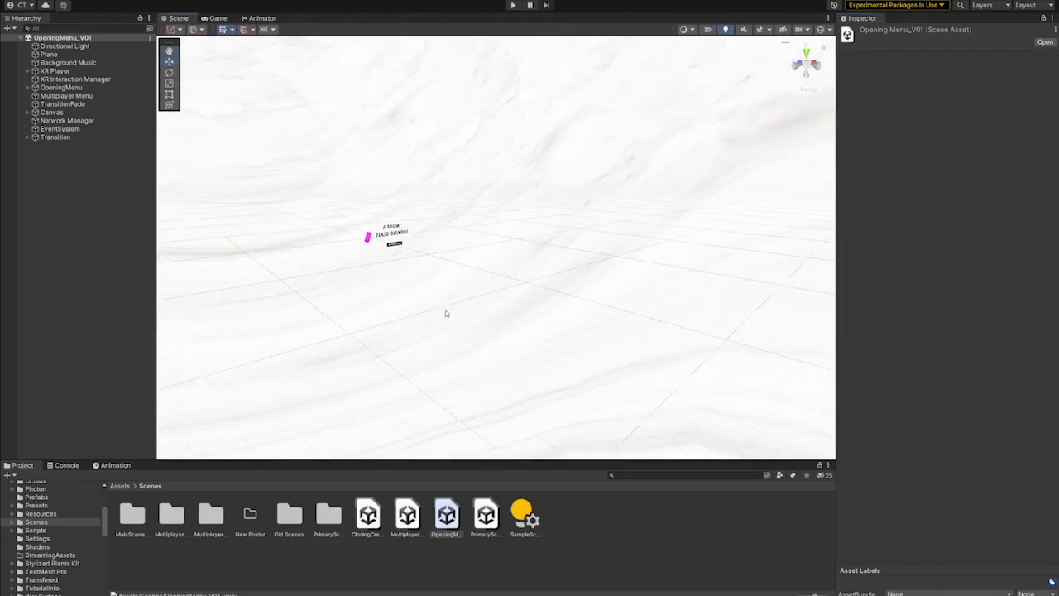
pyautogui.moveTo(539, 321); pyautogui.dragTo(494, 314, button='right')
pyautogui.scroll(5, 494, 315)
pyautogui.keyDown('alt'); pyautogui.moveTo(493, 316); pyautogui.dragTo(650, 345); pyautogui.keyUp('alt')
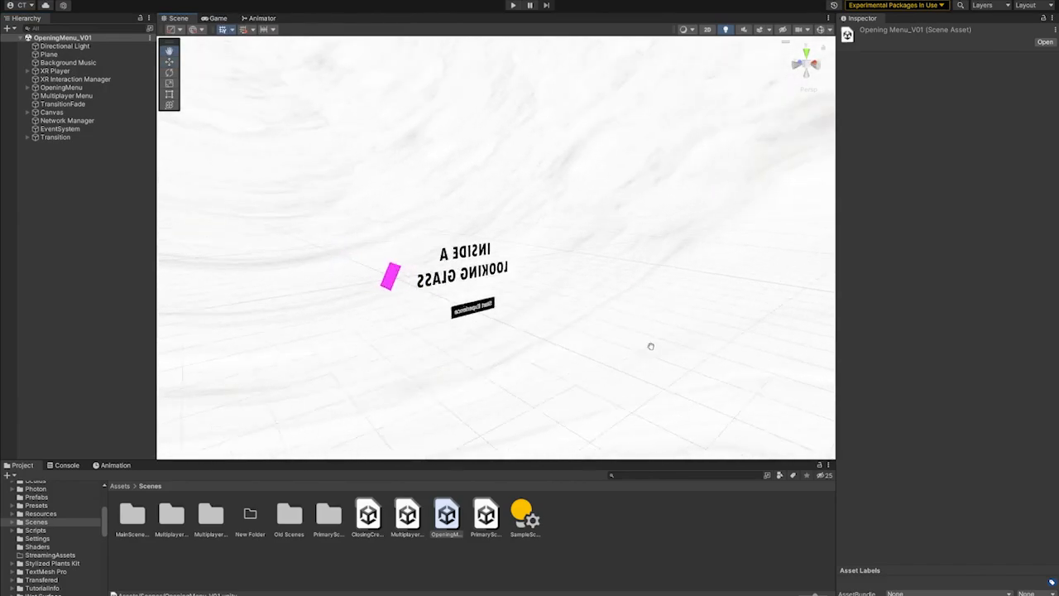
pyautogui.scroll(4, 480, 331)
pyautogui.keyDown('alt'); pyautogui.moveTo(480, 331); pyautogui.dragTo(794, 356); pyautogui.keyUp('alt')
pyautogui.keyDown('alt'); pyautogui.moveTo(562, 321); pyautogui.dragTo(646, 324); pyautogui.keyUp('alt')
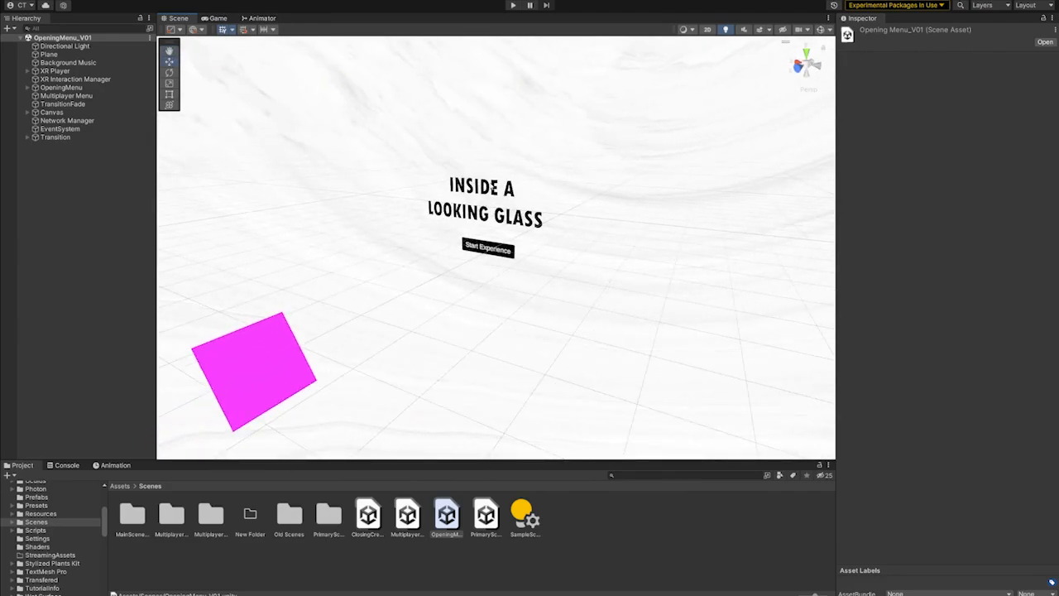
# - Inspect the Experience Title sprite and the first text sprite inside OpeningCredits
pyautogui.click(490, 197)
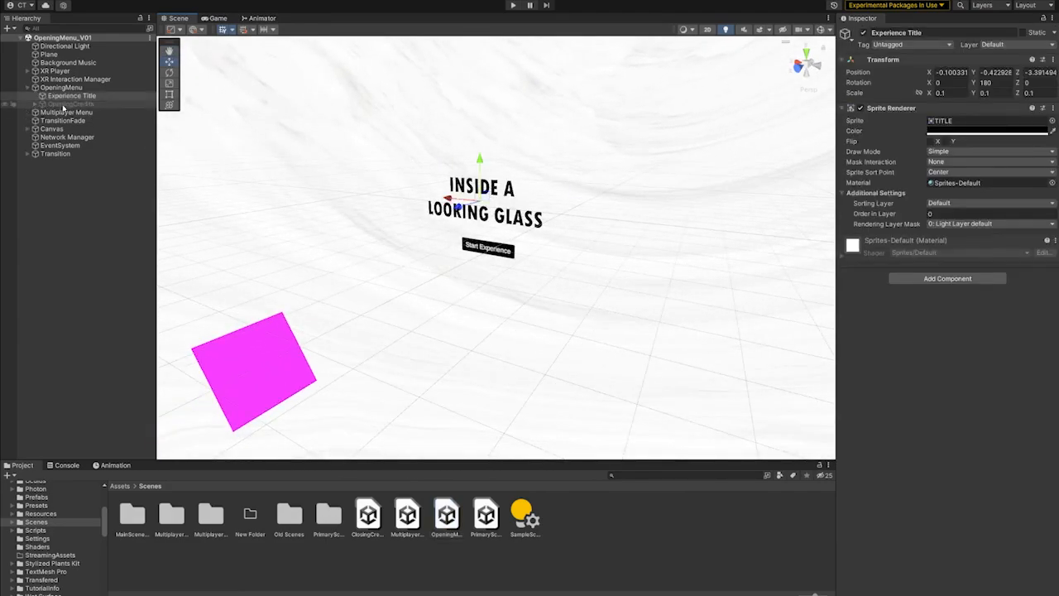
pyautogui.click(35, 105)
pyautogui.click(115, 112)
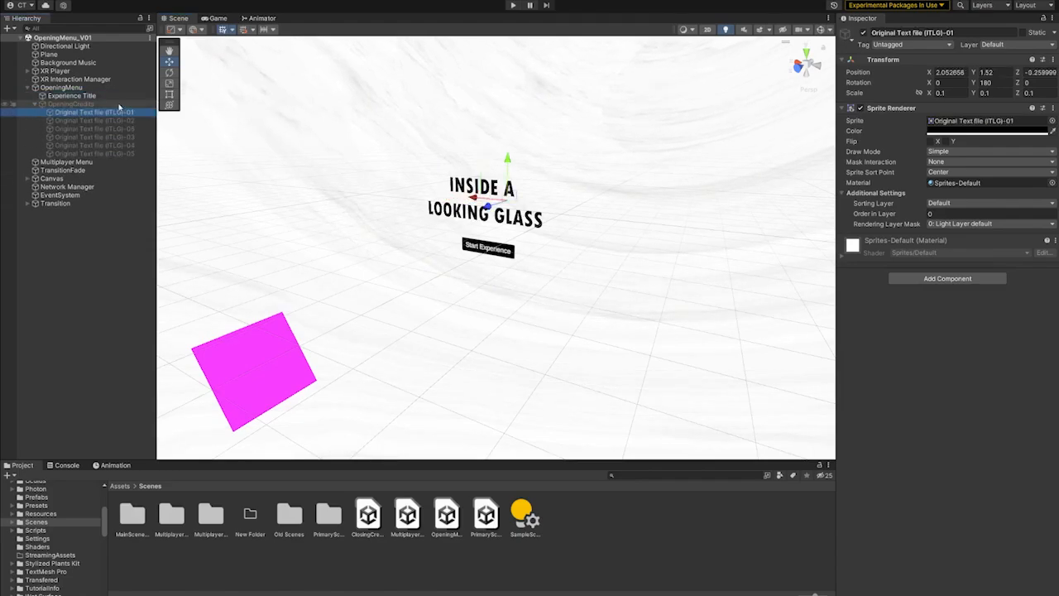
# - Inspect the Multiplayer Menu object and the Network Manager's default room settings
pyautogui.click(485, 251)
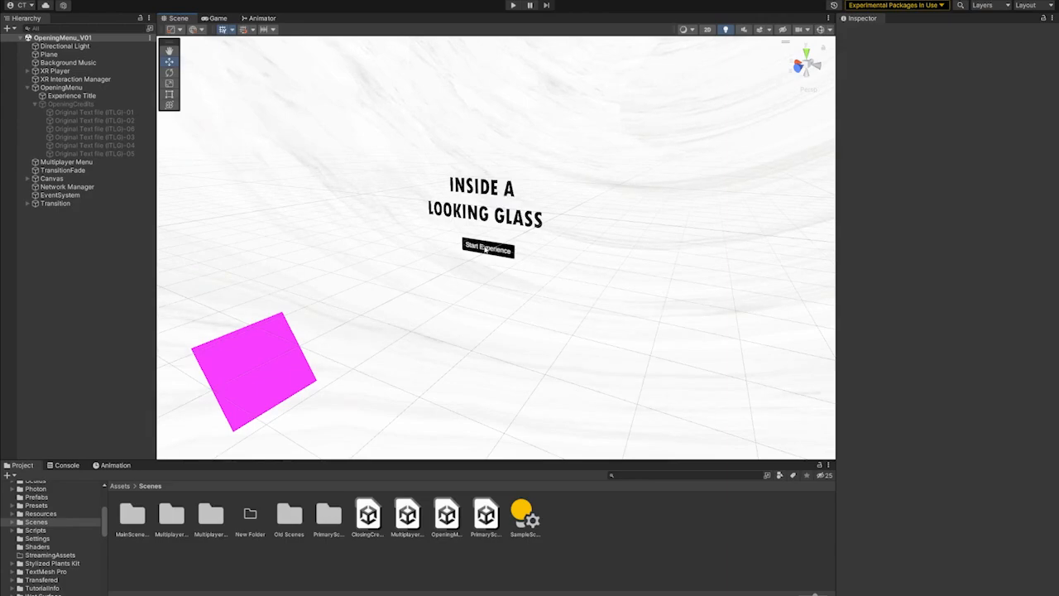
pyautogui.click(46, 165)
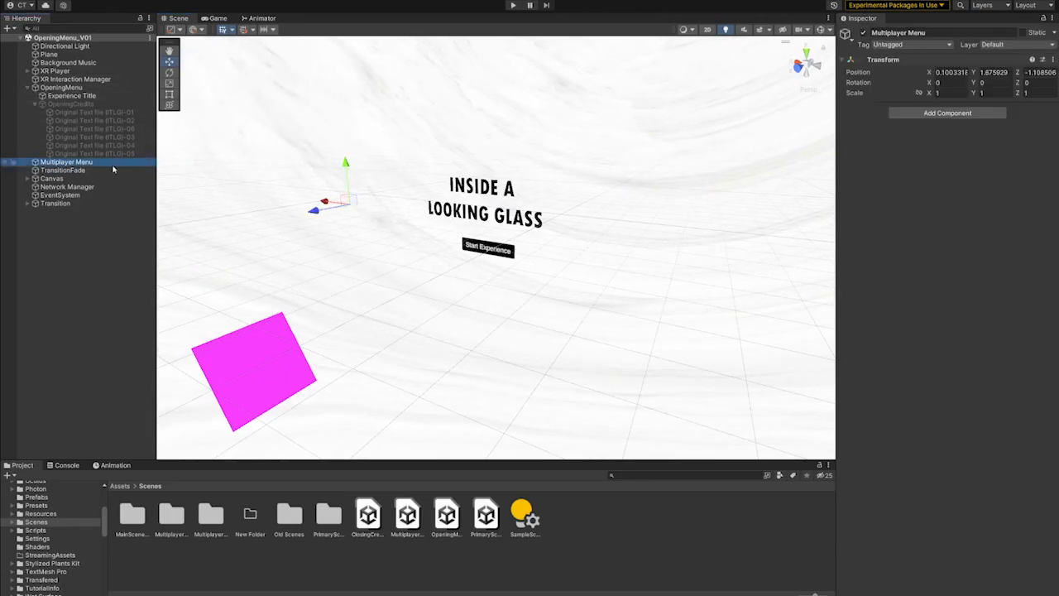
pyautogui.click(62, 187)
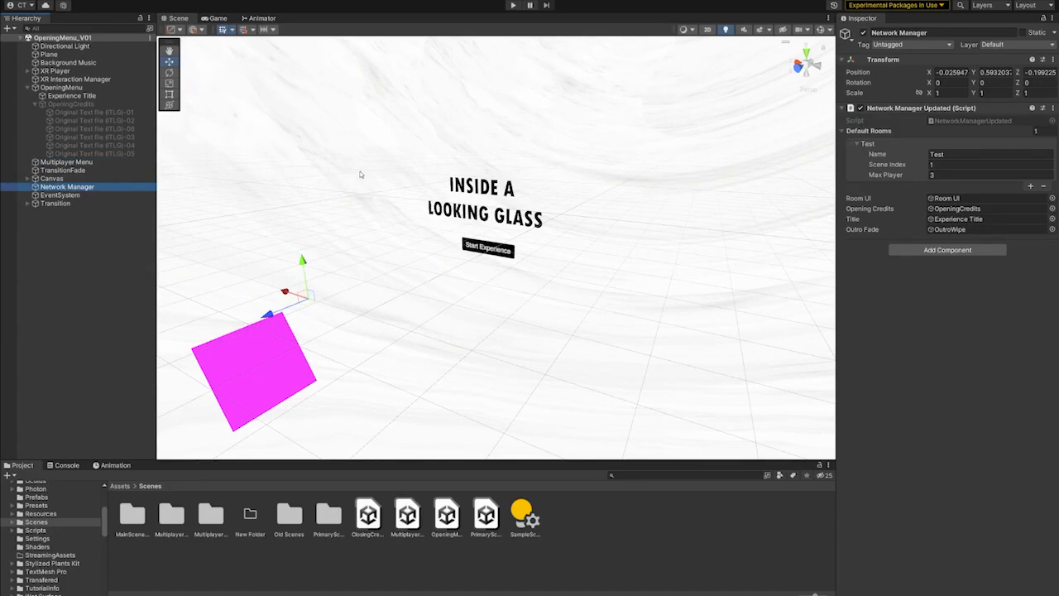
pyautogui.click(948, 152)
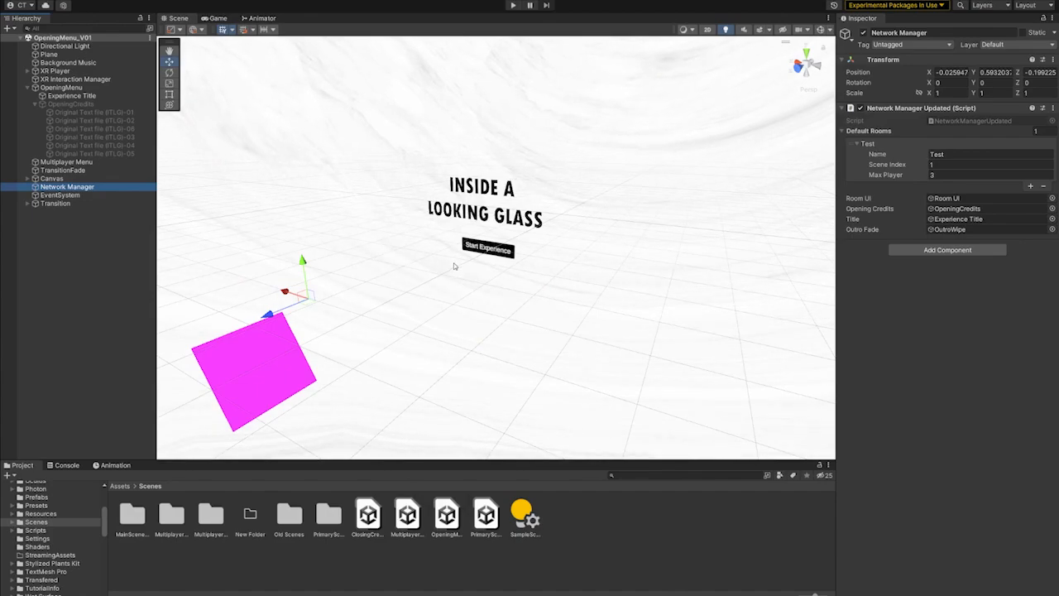
# - Inspect the XR Player object's components and its placement in front of the title
pyautogui.moveTo(539, 274); pyautogui.dragTo(608, 284, button='middle')
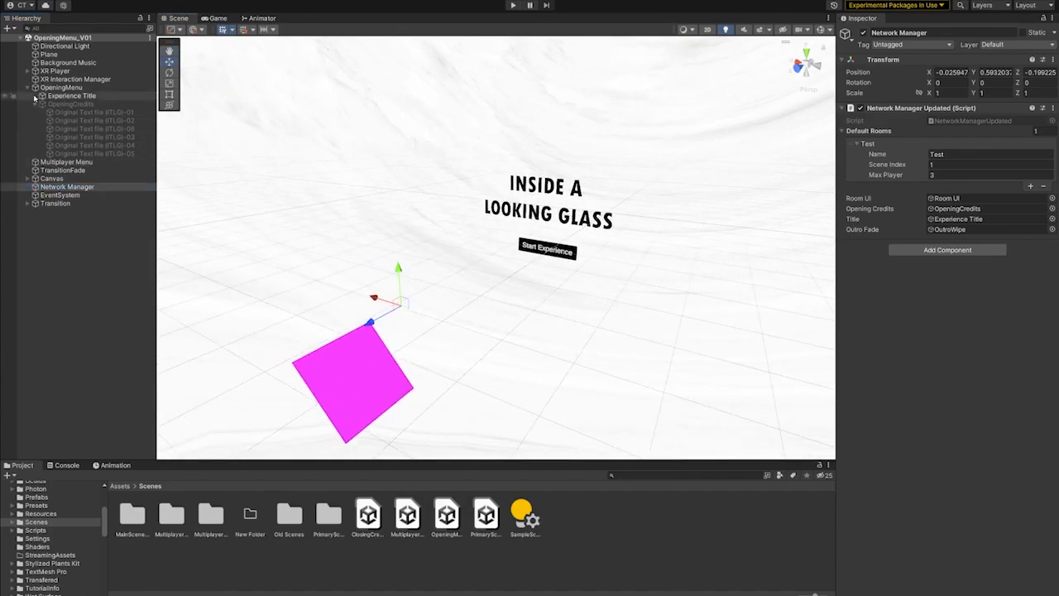
pyautogui.click(59, 72)
pyautogui.keyDown('alt'); pyautogui.moveTo(503, 253); pyautogui.dragTo(532, 273); pyautogui.keyUp('alt')
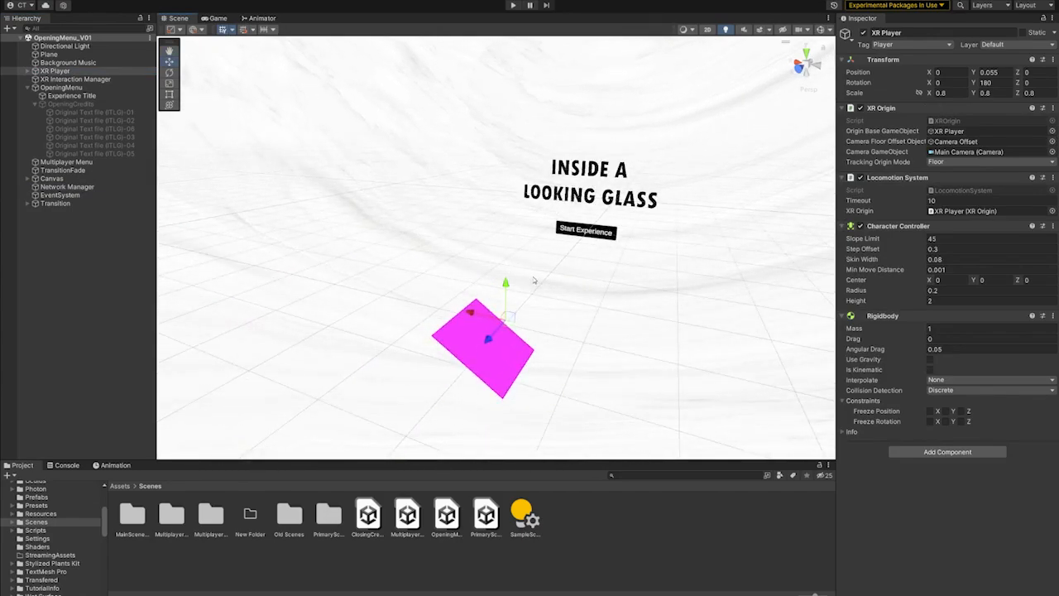
# - Open the PrimaryScene01 scene and examine its overall layout from outside
pyautogui.click(447, 515)
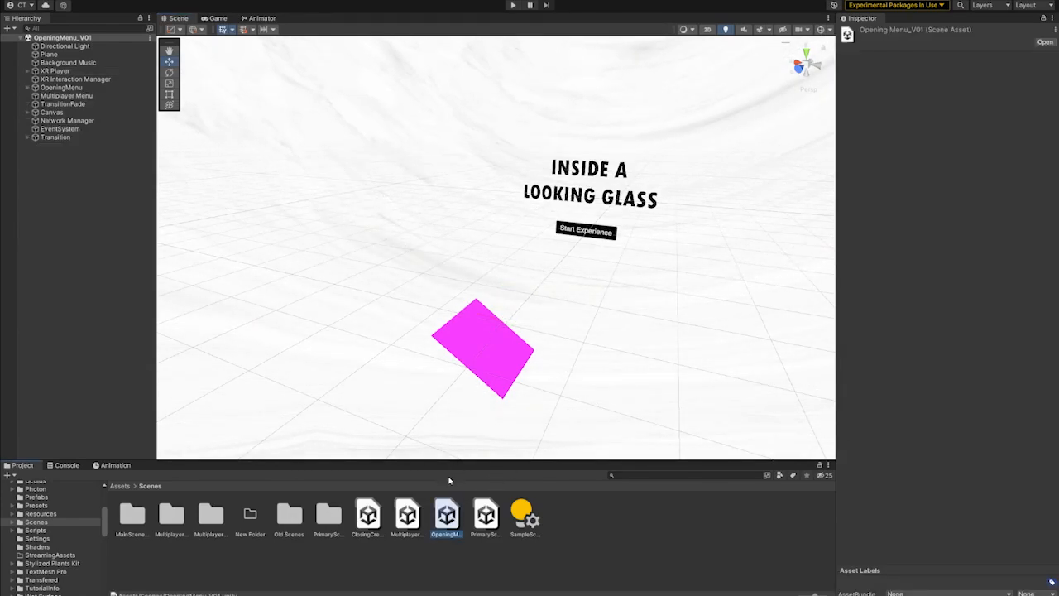
pyautogui.doubleClick(486, 515)
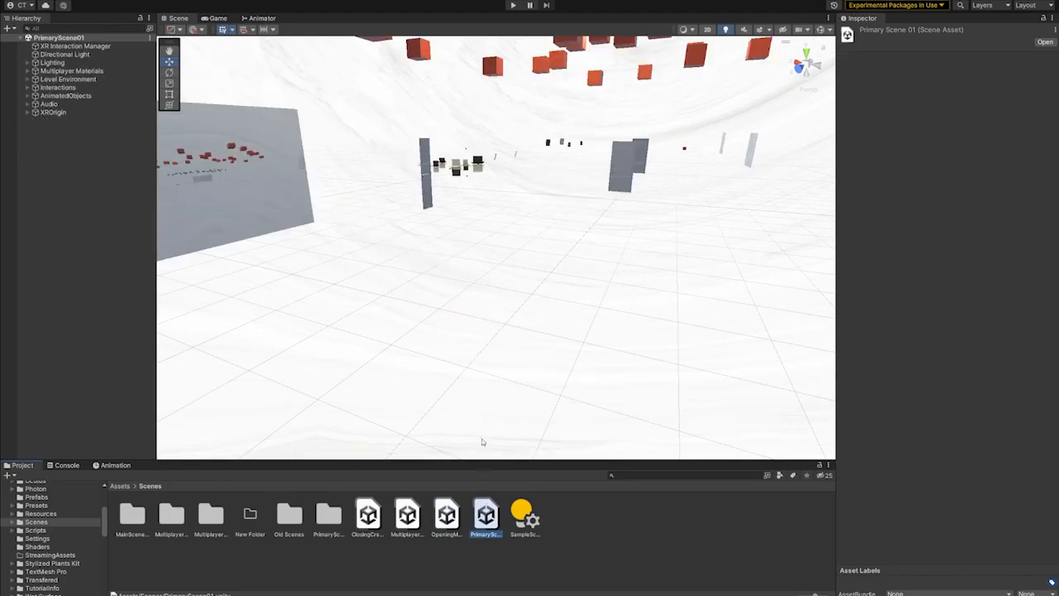
pyautogui.scroll(-10, 544, 291)
pyautogui.moveTo(535, 288); pyautogui.dragTo(523, 288, button='right')
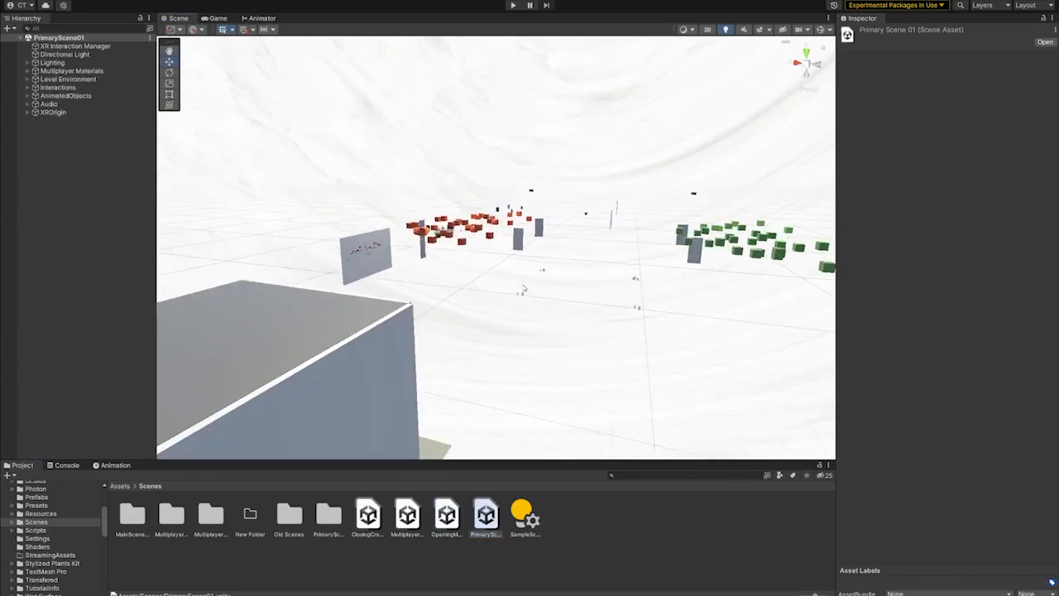
pyautogui.scroll(-10, 523, 291)
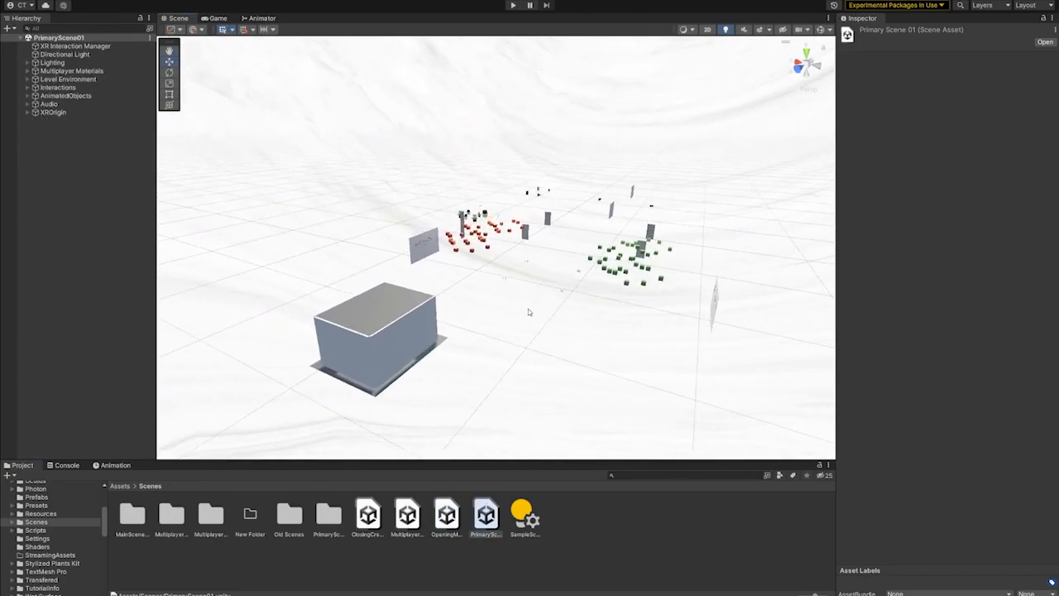
pyautogui.scroll(5, 527, 309)
pyautogui.moveTo(572, 323); pyautogui.dragTo(627, 308, button='right')
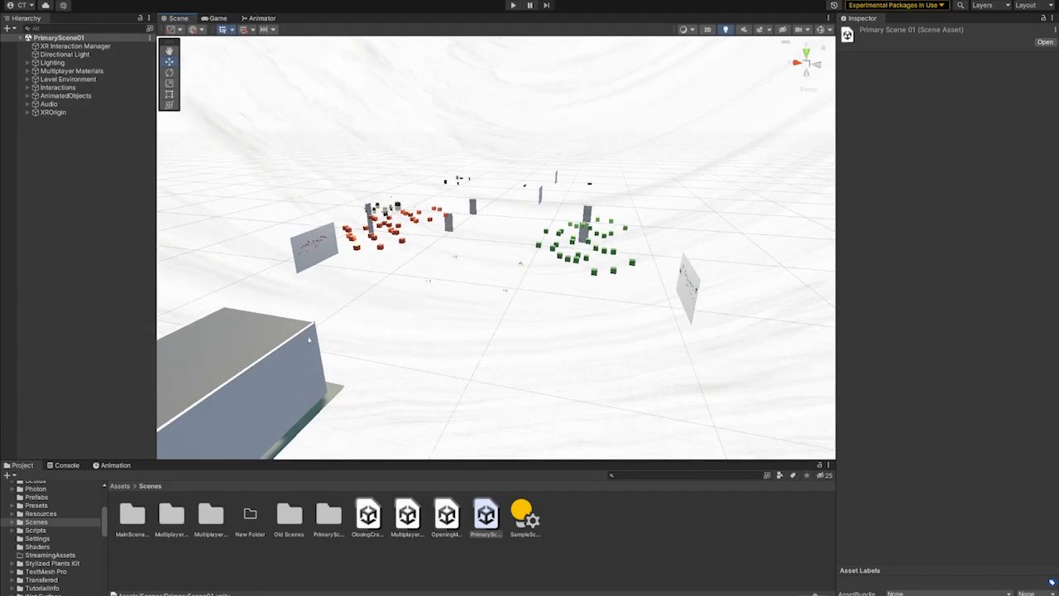
# - Inspect the XROrigin object and its child objects inside the room with the Player One door
pyautogui.moveTo(786, 351); pyautogui.dragTo(635, 315, button='right')
pyautogui.scroll(10, 649, 351)
pyautogui.scroll(-4, 686, 329)
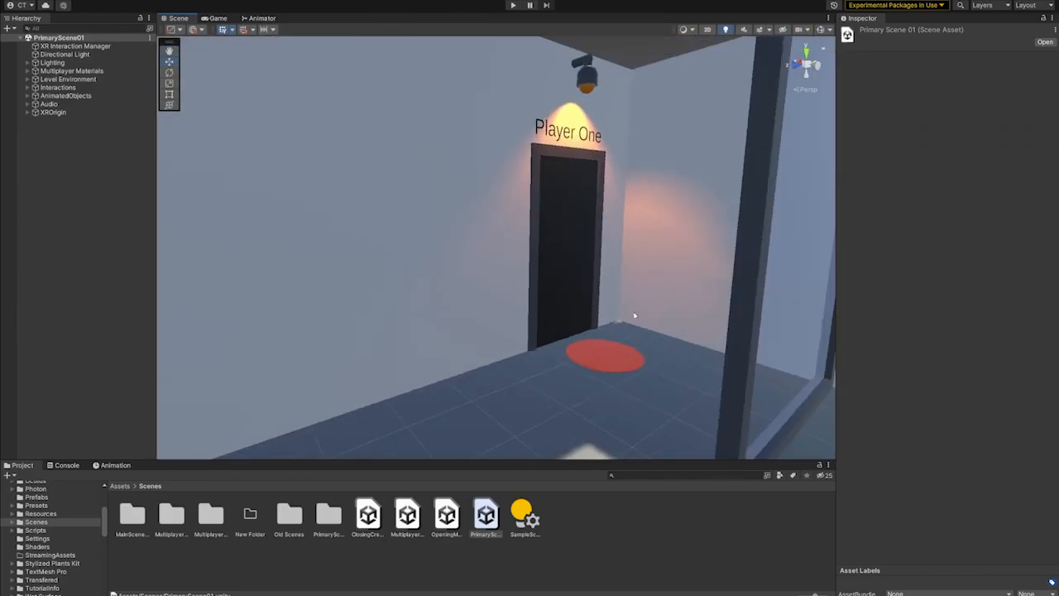
pyautogui.click(53, 112)
pyautogui.click(28, 112)
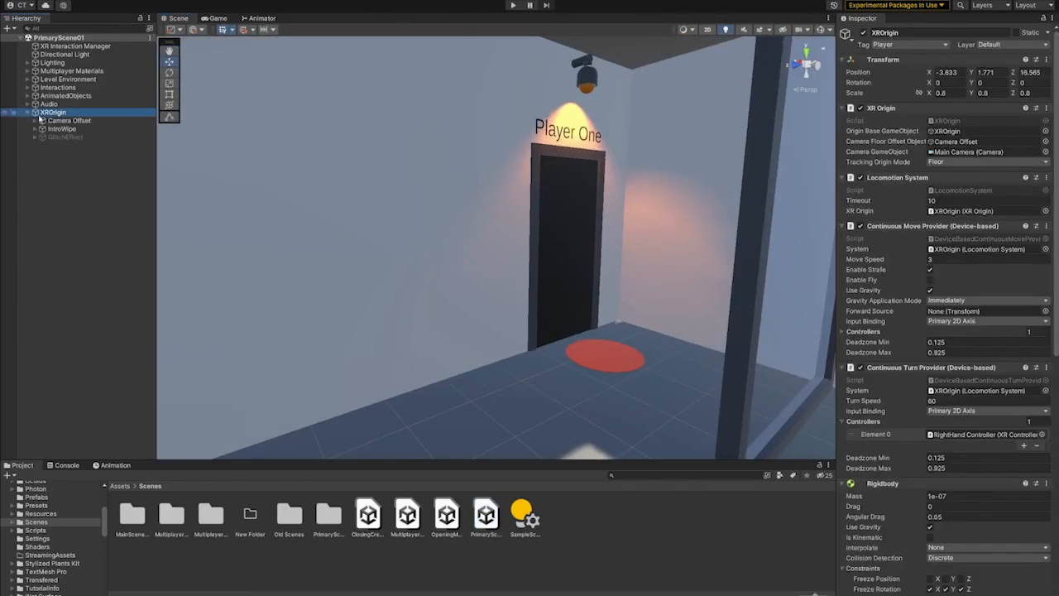
pyautogui.moveTo(397, 197); pyautogui.dragTo(451, 216, button='right')
pyautogui.moveTo(496, 242); pyautogui.dragTo(658, 302, button='right')
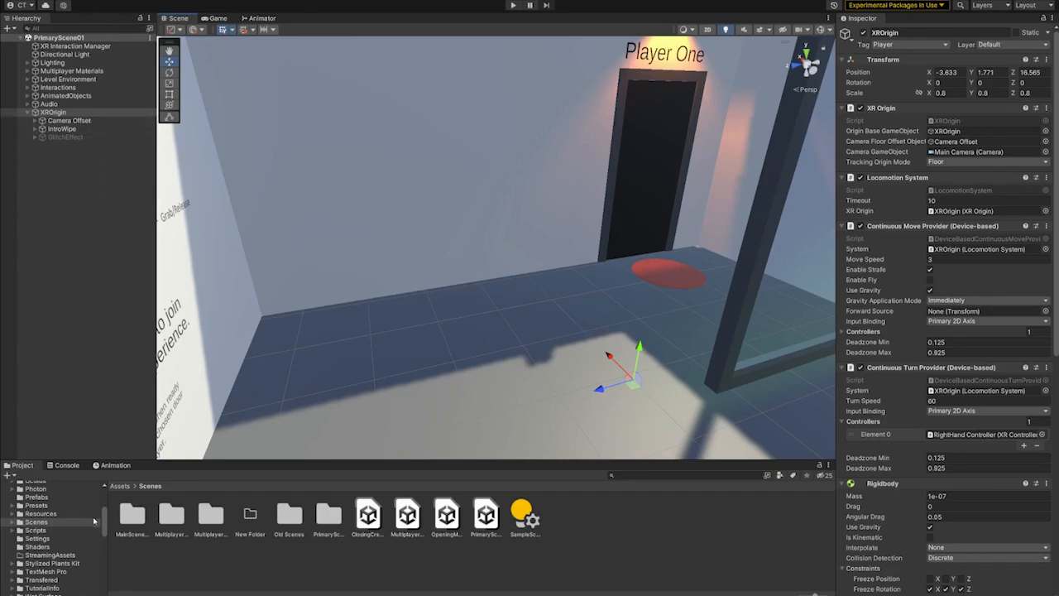
# - Open the Network Player One prefab from the Resources folder and examine its head model from the front
pyautogui.click(38, 497)
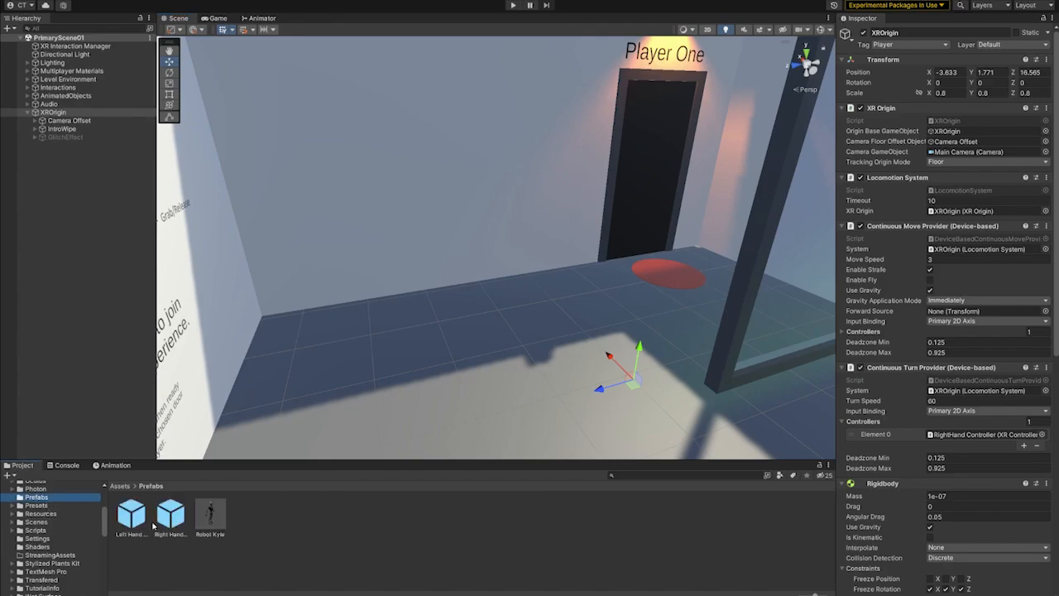
pyautogui.click(41, 514)
pyautogui.click(256, 521)
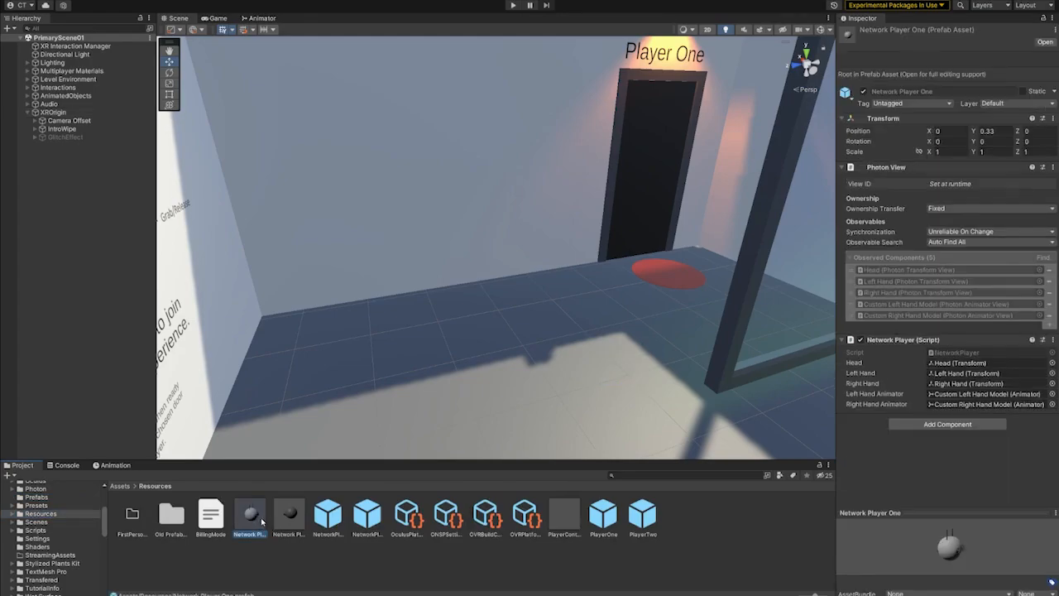
pyautogui.doubleClick(252, 518)
pyautogui.press('s')
pyautogui.moveTo(488, 353); pyautogui.dragTo(478, 359, button='right')
pyautogui.press('a')
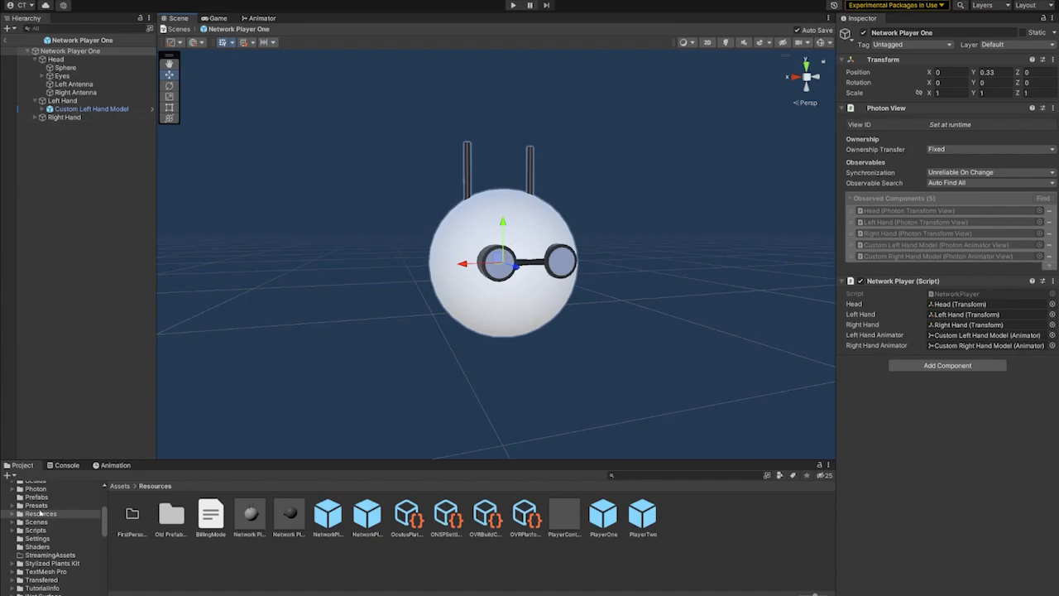
# - Return from the prefab to PrimaryScene01 and examine the controller instruction wall and the Player One and Player Two doors
pyautogui.scroll(3, 24, 517)
pyautogui.click(6, 39)
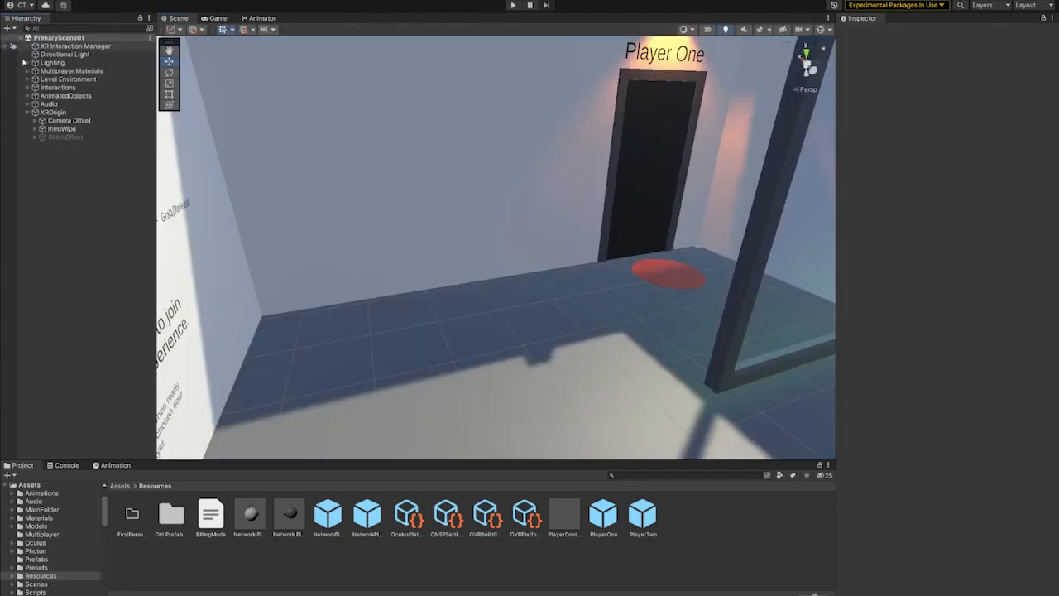
pyautogui.moveTo(589, 279); pyautogui.dragTo(499, 275, button='right')
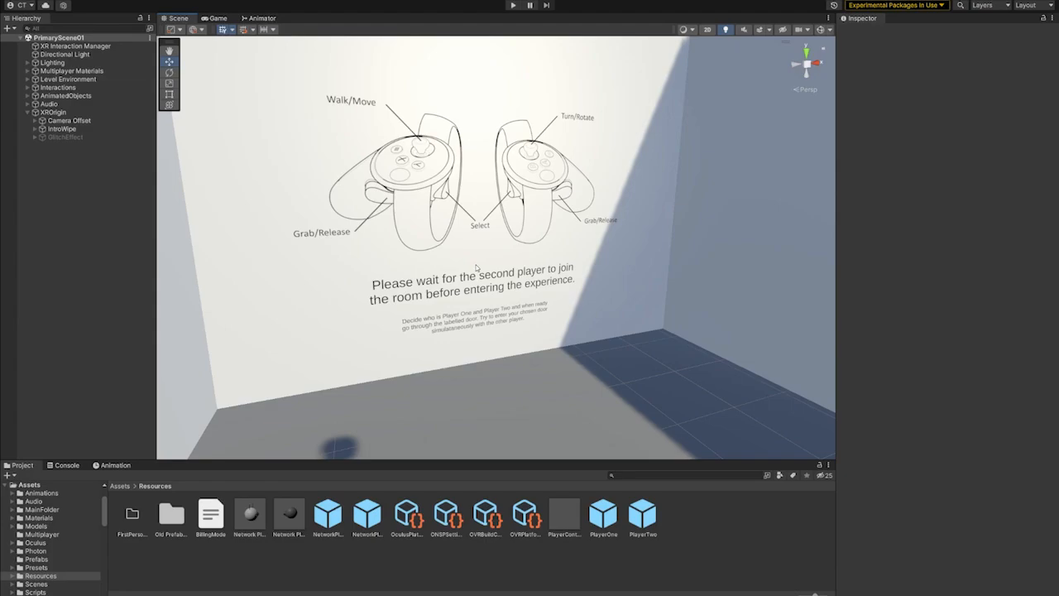
pyautogui.moveTo(445, 246); pyautogui.dragTo(587, 312, button='right')
pyautogui.scroll(3, 451, 240)
pyautogui.scroll(-2, 588, 308)
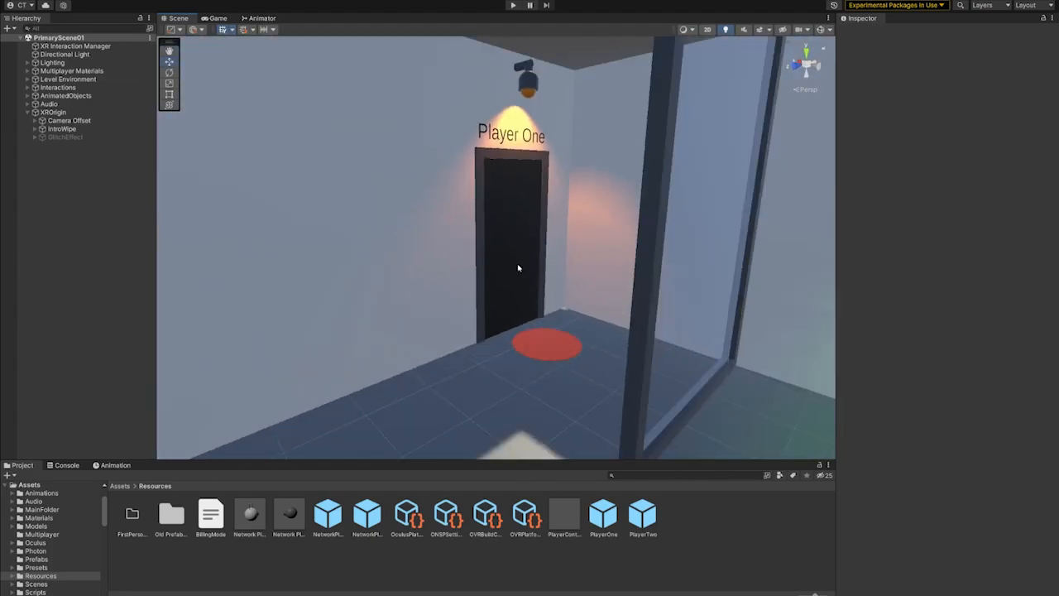
pyautogui.moveTo(518, 267)
pyautogui.mouseDown(button='right')
pyautogui.moveTo(608, 198)
pyautogui.moveTo(662, 205)
pyautogui.moveTo(550, 227)
pyautogui.moveTo(527, 280)
pyautogui.mouseUp(button='right')
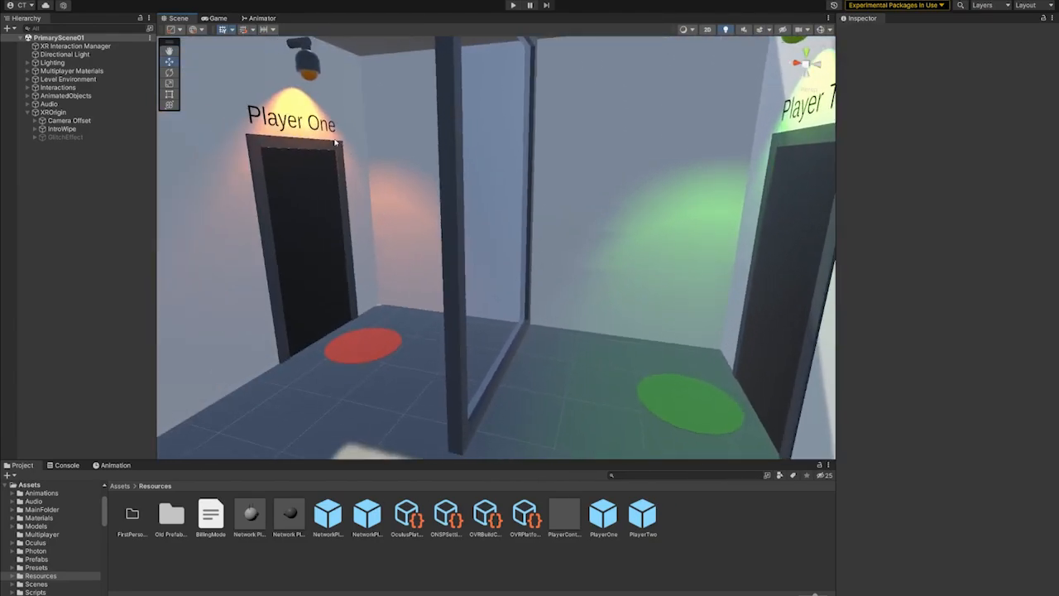
pyautogui.moveTo(410, 155); pyautogui.dragTo(398, 142, button='right')
pyautogui.moveTo(454, 219); pyautogui.dragTo(468, 298, button='right')
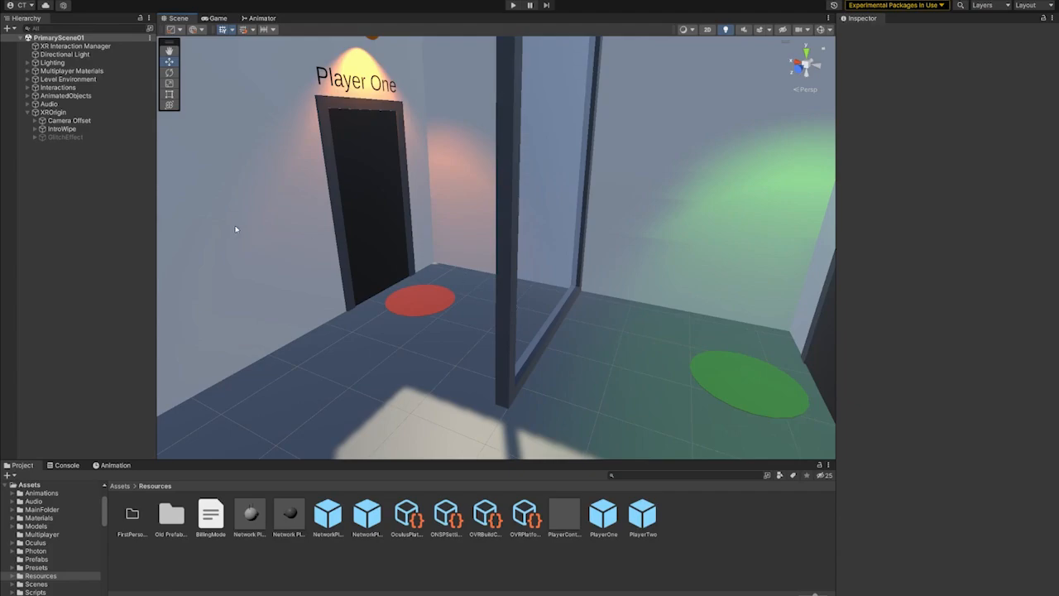
# - Activate all Level Environment areas from Hotel Lobby (Player One) through Hall Of Mirrors (Player Two)
pyautogui.scroll(-10, 394, 206)
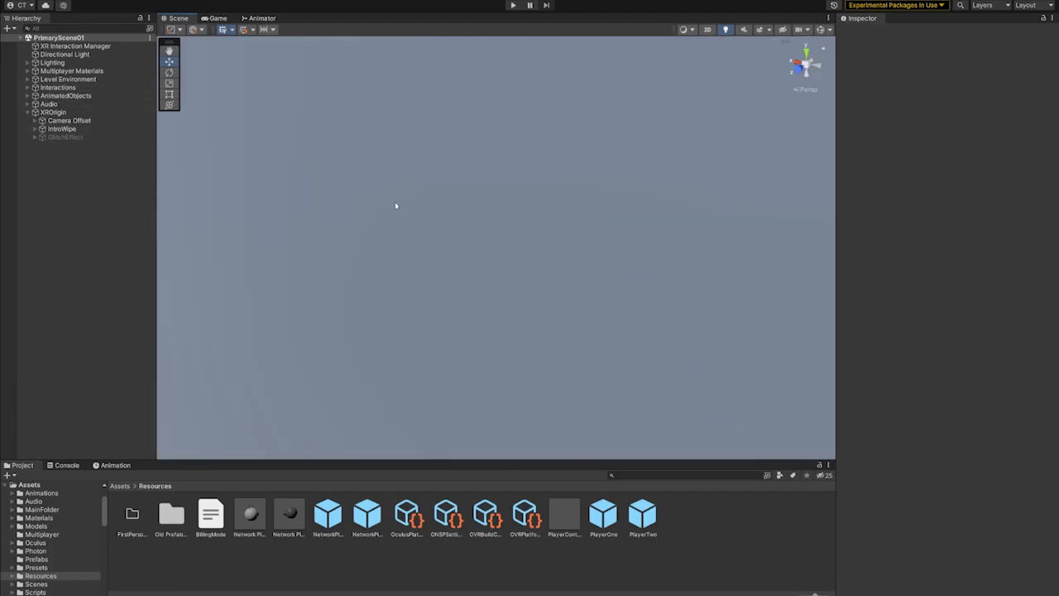
pyautogui.moveTo(395, 206); pyautogui.dragTo(484, 290, button='middle')
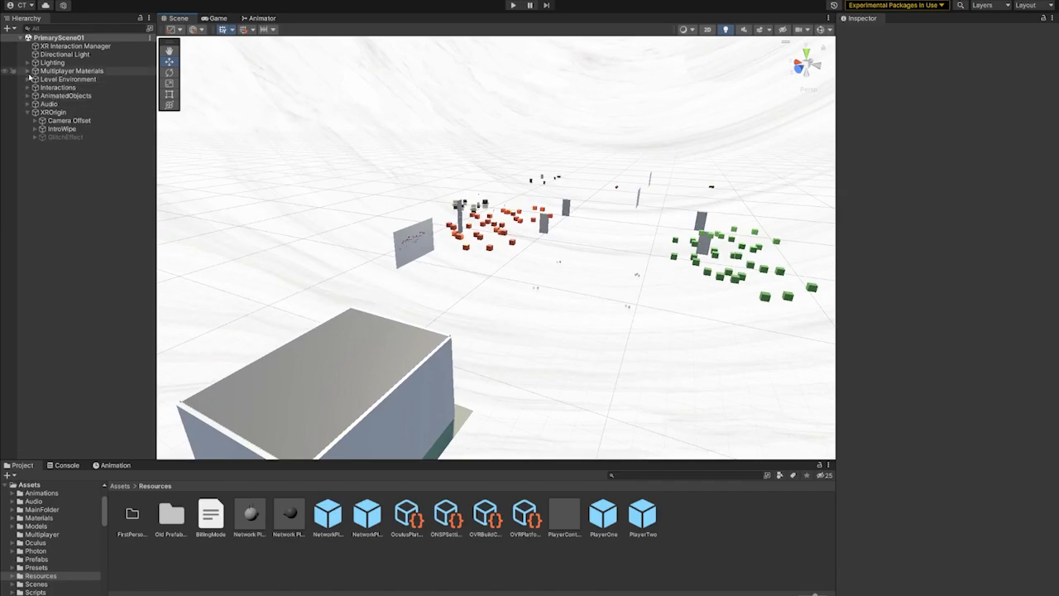
pyautogui.click(28, 78)
pyautogui.click(83, 87)
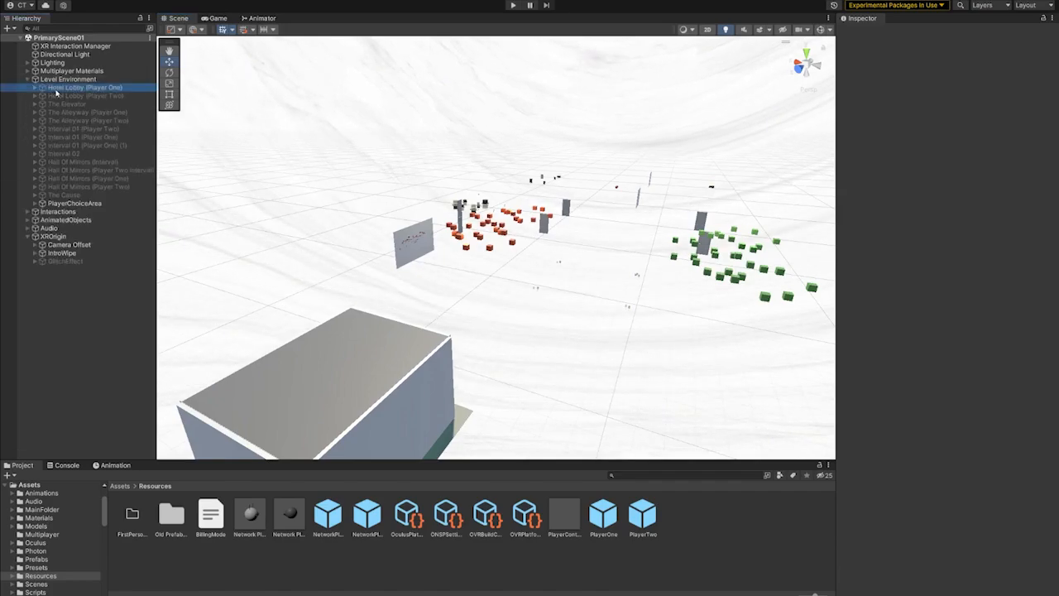
pyautogui.keyDown('shift'); pyautogui.click(89, 186); pyautogui.keyUp('shift')
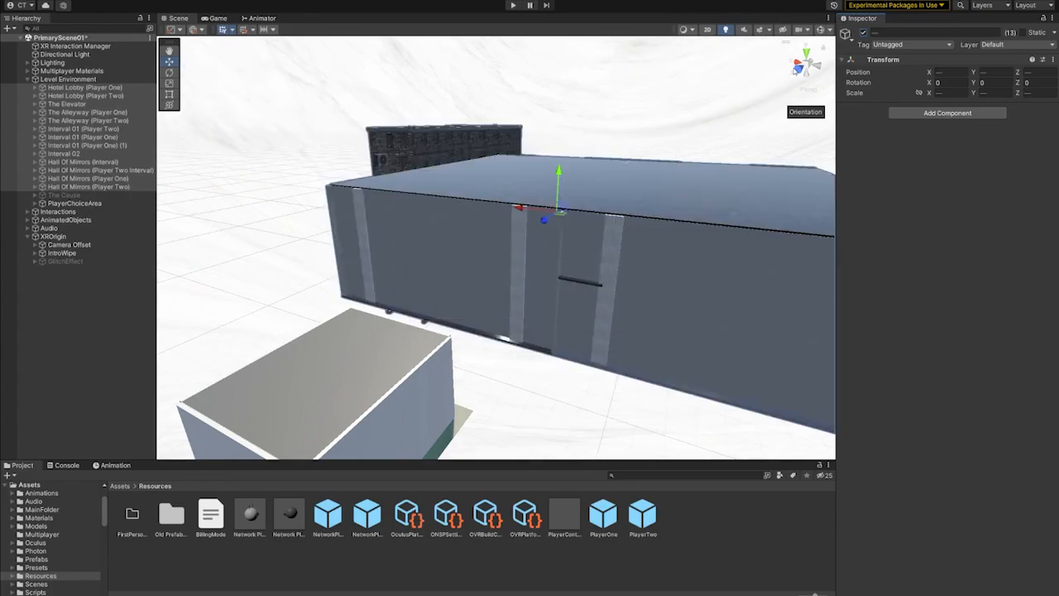
# - Examine the activated level buildings from several sides, including the large hall, the connecting corridors and the brick alleyways
pyautogui.keyDown('alt'); pyautogui.moveTo(641, 124); pyautogui.dragTo(703, 202); pyautogui.keyUp('alt')
pyautogui.moveTo(703, 203); pyautogui.dragTo(536, 192, button='middle')
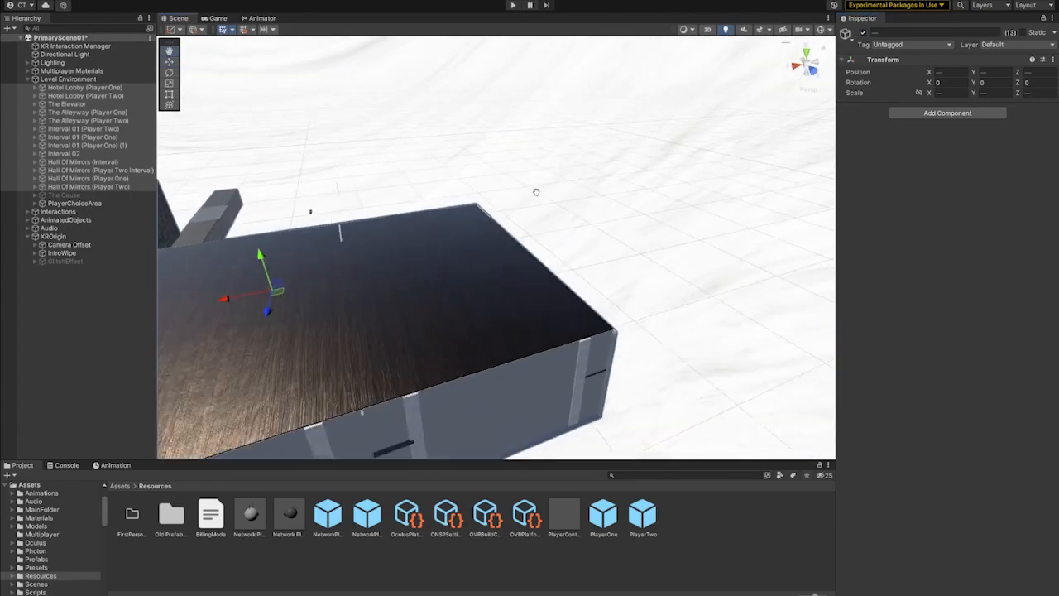
pyautogui.keyDown('alt'); pyautogui.moveTo(568, 180); pyautogui.dragTo(614, 224); pyautogui.keyUp('alt')
pyautogui.moveTo(614, 224); pyautogui.dragTo(560, 187, button='middle')
pyautogui.keyDown('alt'); pyautogui.moveTo(560, 187); pyautogui.dragTo(496, 231); pyautogui.keyUp('alt')
pyautogui.moveTo(497, 232); pyautogui.dragTo(630, 236, button='middle')
pyautogui.keyDown('alt'); pyautogui.moveTo(630, 236); pyautogui.dragTo(658, 179); pyautogui.keyUp('alt')
pyautogui.moveTo(658, 179); pyautogui.dragTo(553, 158, button='middle')
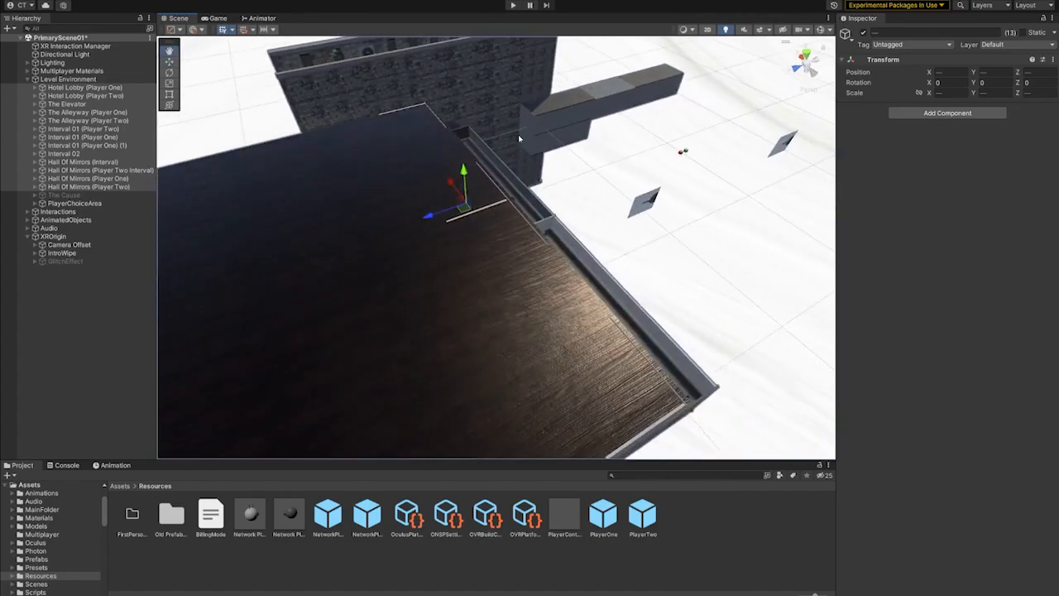
pyautogui.keyDown('alt'); pyautogui.moveTo(553, 158); pyautogui.dragTo(663, 190); pyautogui.keyUp('alt')
pyautogui.moveTo(664, 190); pyautogui.dragTo(559, 153, button='middle')
pyautogui.keyDown('alt'); pyautogui.moveTo(559, 153); pyautogui.dragTo(570, 218); pyautogui.keyUp('alt')
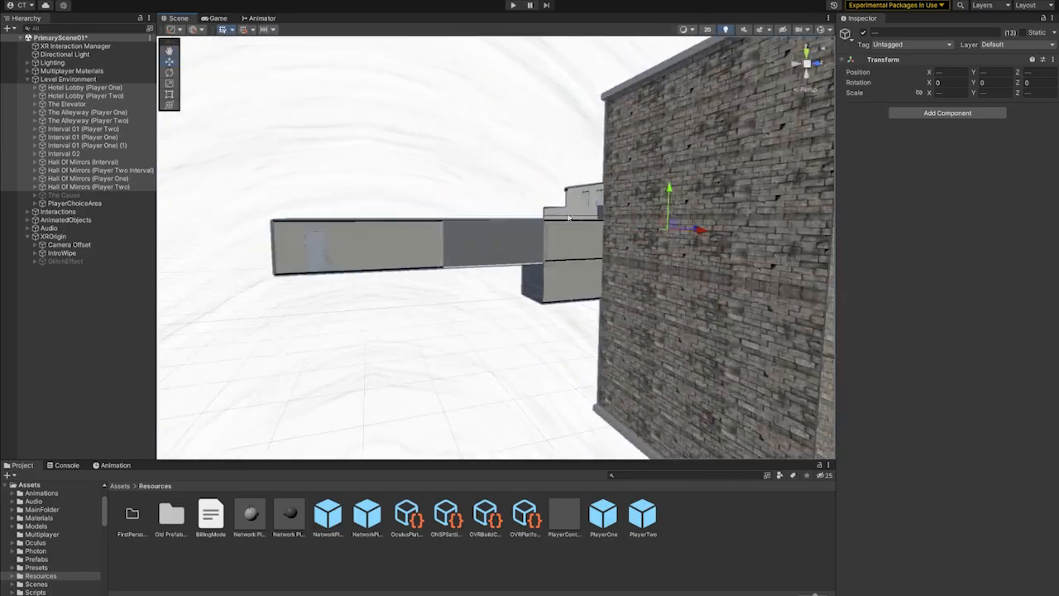
pyautogui.scroll(4, 635, 225)
pyautogui.moveTo(635, 225); pyautogui.dragTo(331, 255, button='right')
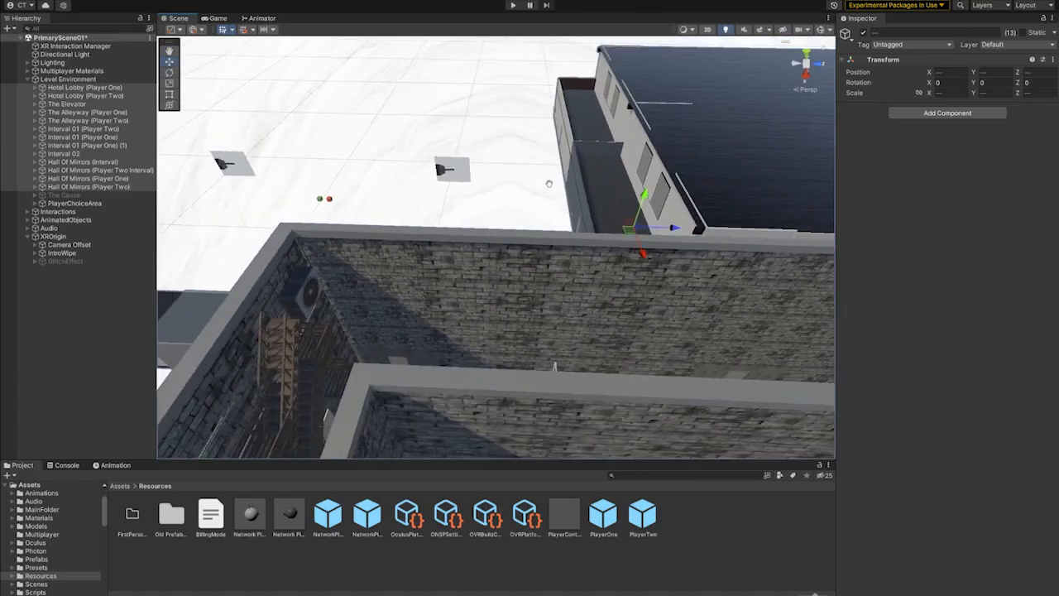
# - Examine Hotel Lobby (Player Two) from above by its ceiling slab, and inspect its panelled entrance doors
pyautogui.moveTo(551, 182); pyautogui.dragTo(352, 252, button='middle')
pyautogui.click(601, 144)
pyautogui.moveTo(601, 143); pyautogui.dragTo(612, 232, button='middle')
pyautogui.moveTo(612, 232); pyautogui.dragTo(527, 298, button='right')
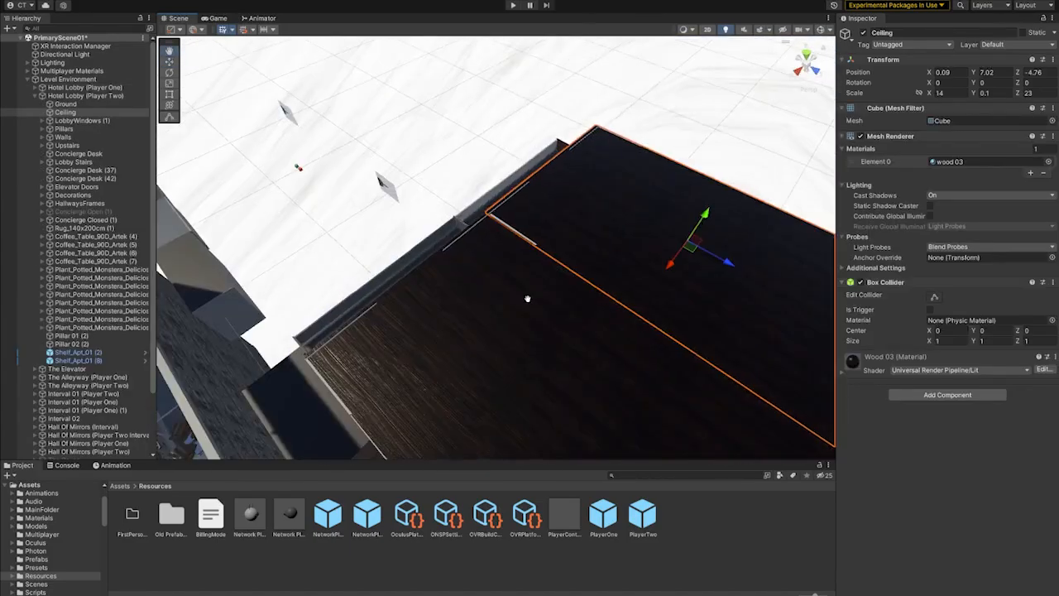
pyautogui.moveTo(526, 298); pyautogui.dragTo(551, 216, button='middle')
pyautogui.moveTo(551, 216); pyautogui.dragTo(502, 224, button='right')
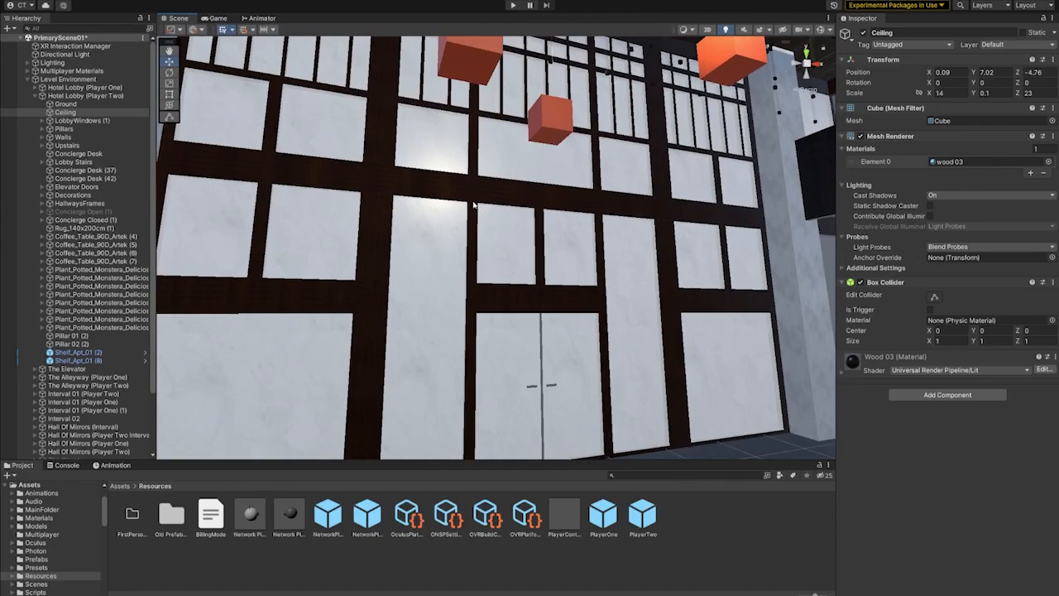
pyautogui.moveTo(426, 263); pyautogui.dragTo(523, 311, button='right')
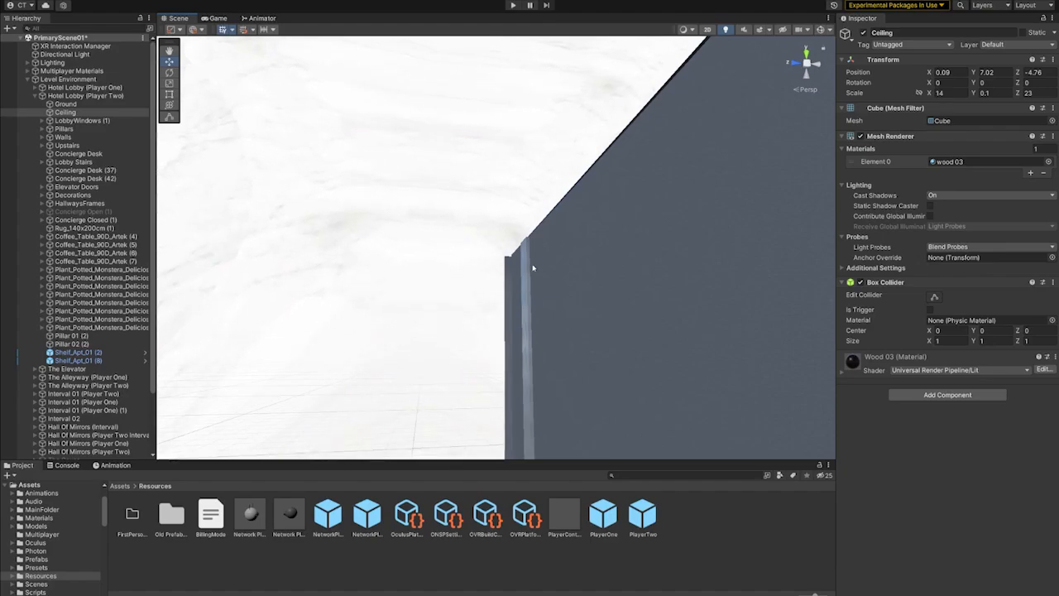
# - Examine the interiors of both mirrored hotel lobbies, including the hanging cubes, pillars and shared mirror windows
pyautogui.moveTo(533, 268); pyautogui.dragTo(593, 309, button='right')
pyautogui.moveTo(593, 310); pyautogui.dragTo(598, 288, button='middle')
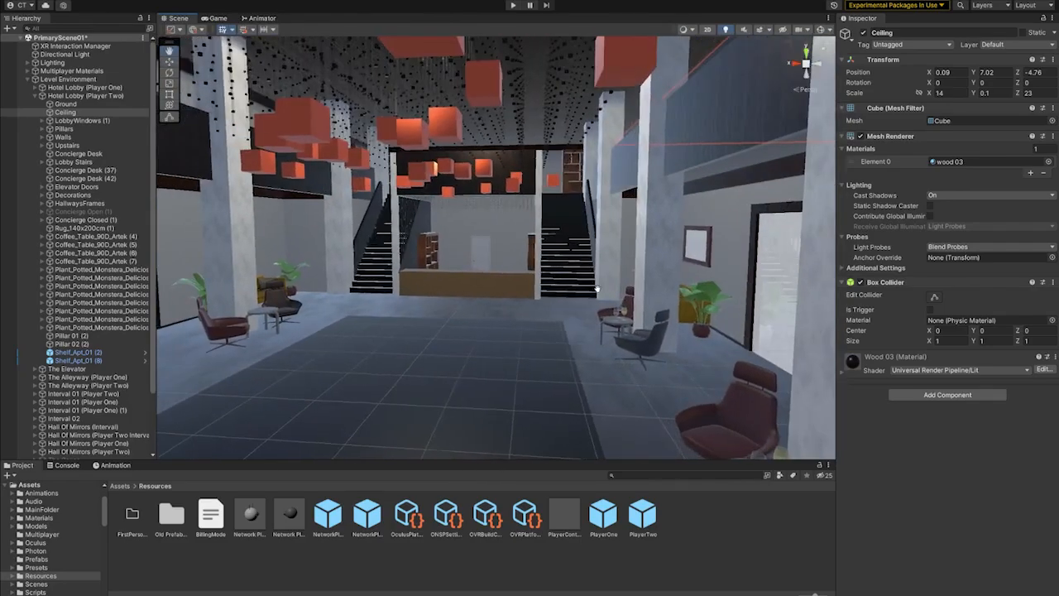
pyautogui.moveTo(597, 288); pyautogui.dragTo(720, 326, button='right')
pyautogui.moveTo(721, 326); pyautogui.dragTo(458, 289, button='middle')
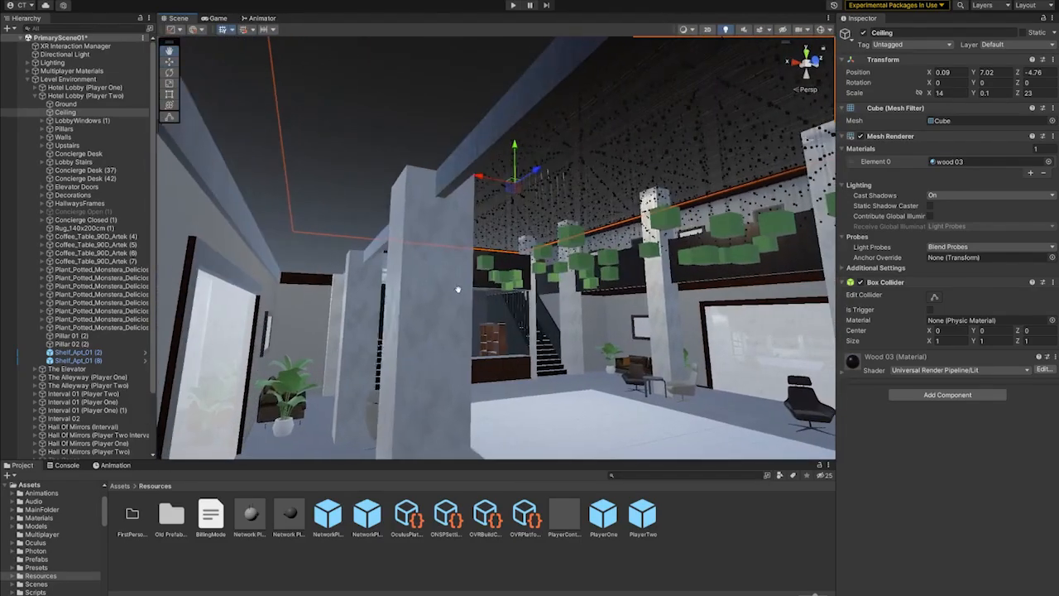
pyautogui.moveTo(458, 289); pyautogui.dragTo(560, 309, button='right')
pyautogui.moveTo(560, 310); pyautogui.dragTo(340, 314, button='middle')
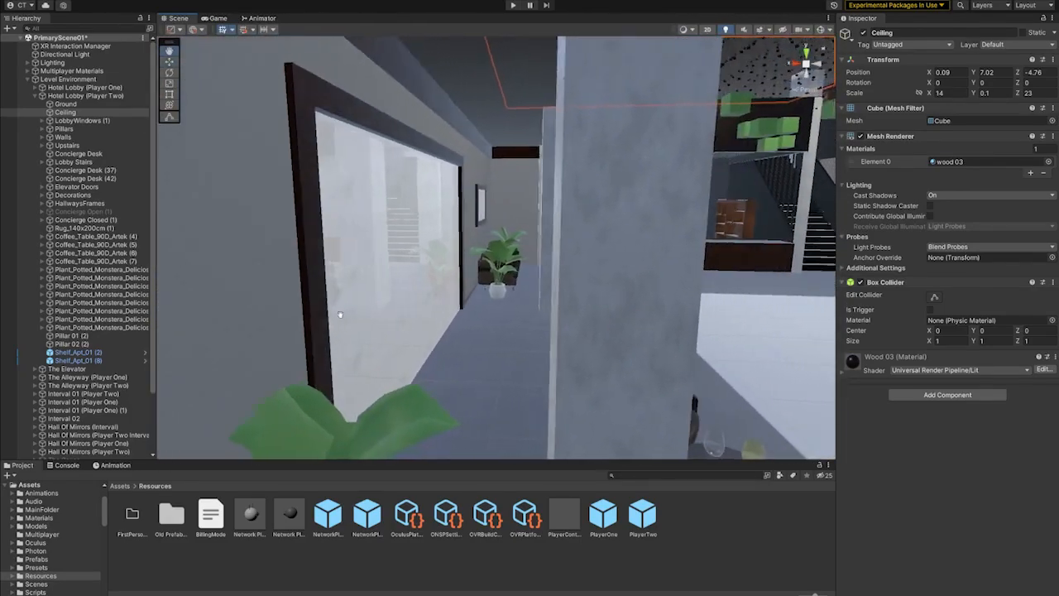
pyautogui.moveTo(340, 315); pyautogui.dragTo(489, 298, button='right')
pyautogui.moveTo(489, 298); pyautogui.dragTo(380, 265, button='middle')
pyautogui.moveTo(546, 266); pyautogui.dragTo(524, 255, button='right')
pyautogui.moveTo(524, 255); pyautogui.dragTo(269, 251, button='middle')
pyautogui.moveTo(268, 251); pyautogui.dragTo(613, 255, button='right')
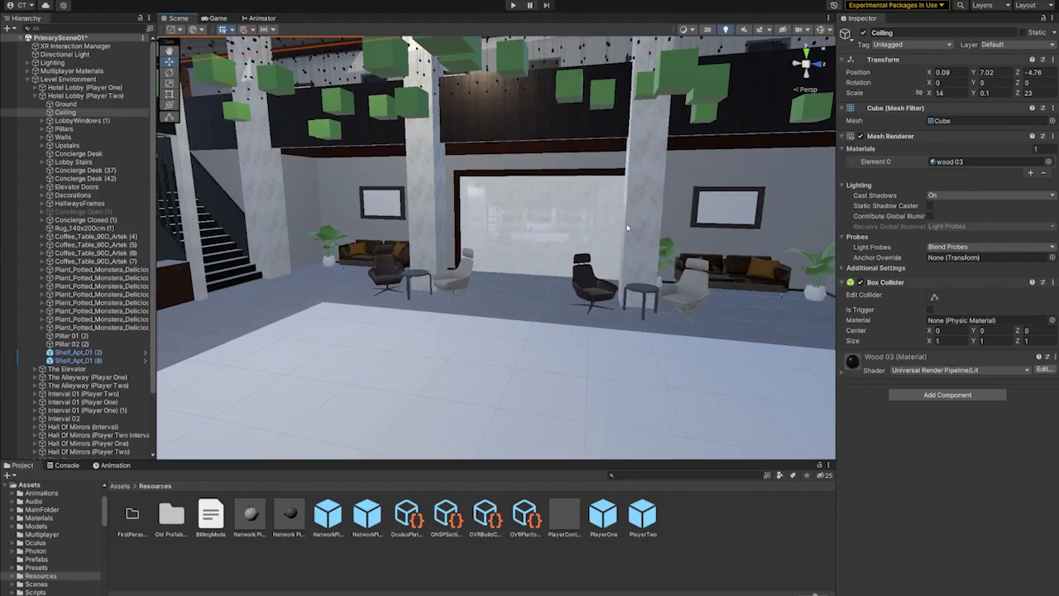
# - Examine the Player Two lobby's staircases and concierge desk, and compare them with the Player One lobby
pyautogui.moveTo(643, 247); pyautogui.dragTo(600, 252, button='right')
pyautogui.moveTo(599, 252); pyautogui.dragTo(566, 277, button='middle')
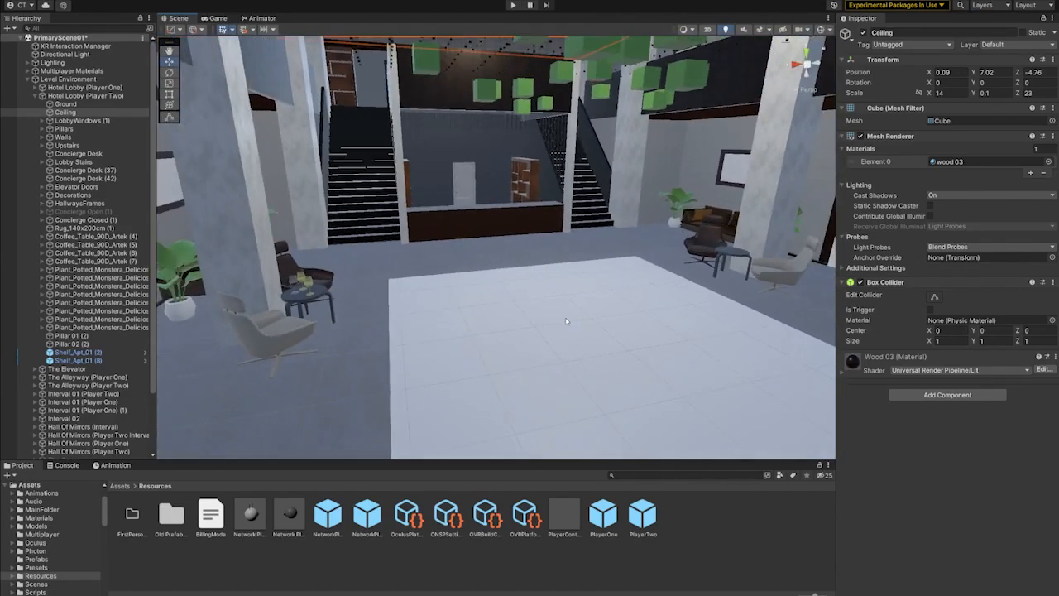
pyautogui.moveTo(566, 278); pyautogui.dragTo(563, 248, button='right')
pyautogui.moveTo(553, 211); pyautogui.dragTo(442, 241, button='right')
pyautogui.moveTo(441, 241); pyautogui.dragTo(653, 268, button='middle')
pyautogui.moveTo(438, 273); pyautogui.dragTo(638, 291, button='middle')
pyautogui.moveTo(639, 292); pyautogui.dragTo(550, 266, button='right')
pyautogui.scroll(3, 593, 332)
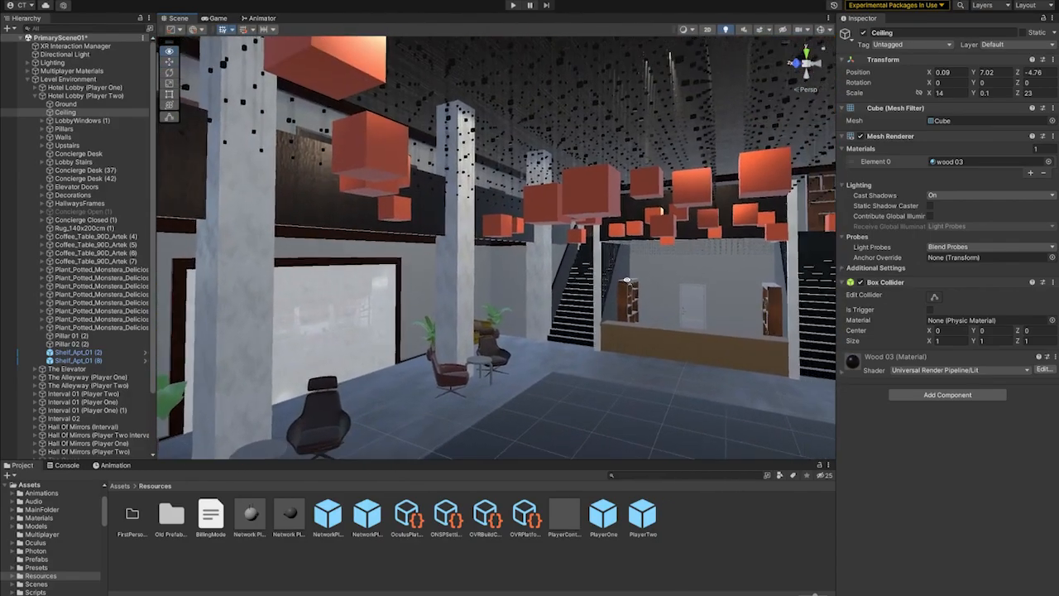
# - Collapse the Level Environment group and list the Player Two switches inside Switchers (Teleport P2)
pyautogui.click(566, 287)
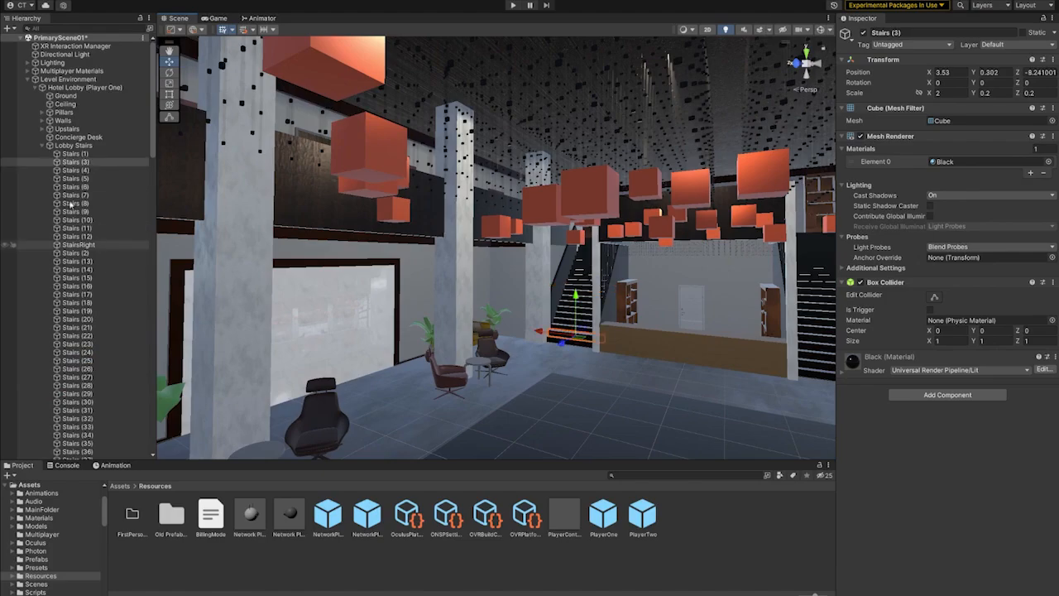
pyautogui.click(43, 146)
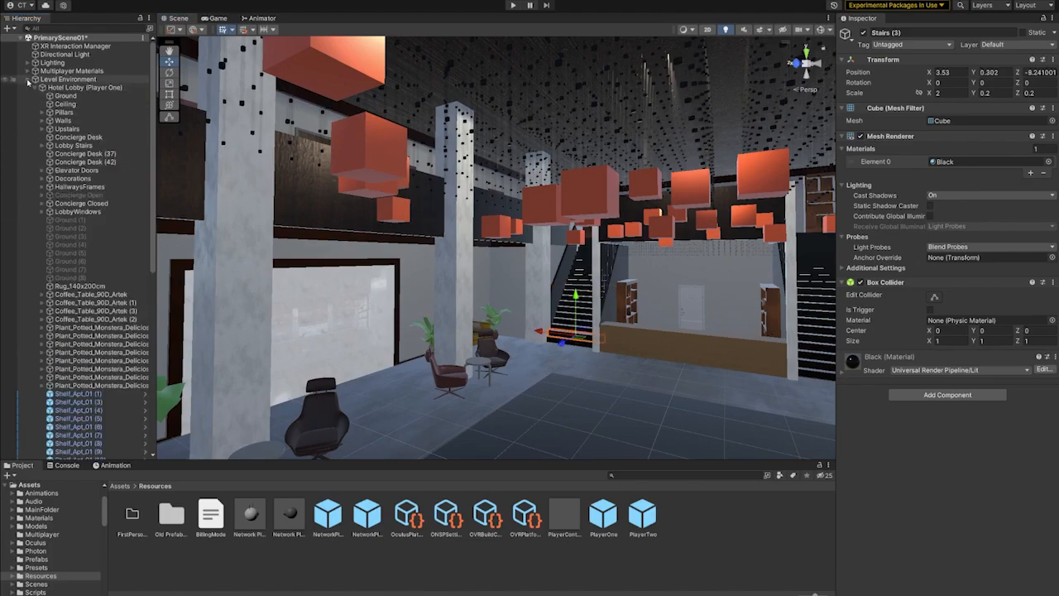
pyautogui.click(35, 80)
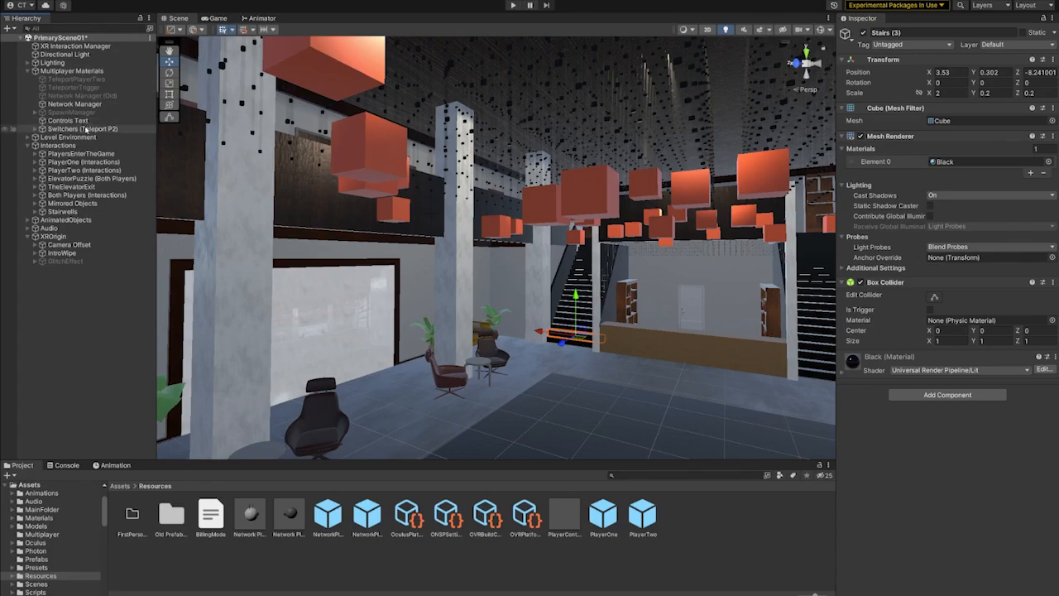
pyautogui.click(85, 129)
pyautogui.click(35, 129)
pyautogui.press('f')
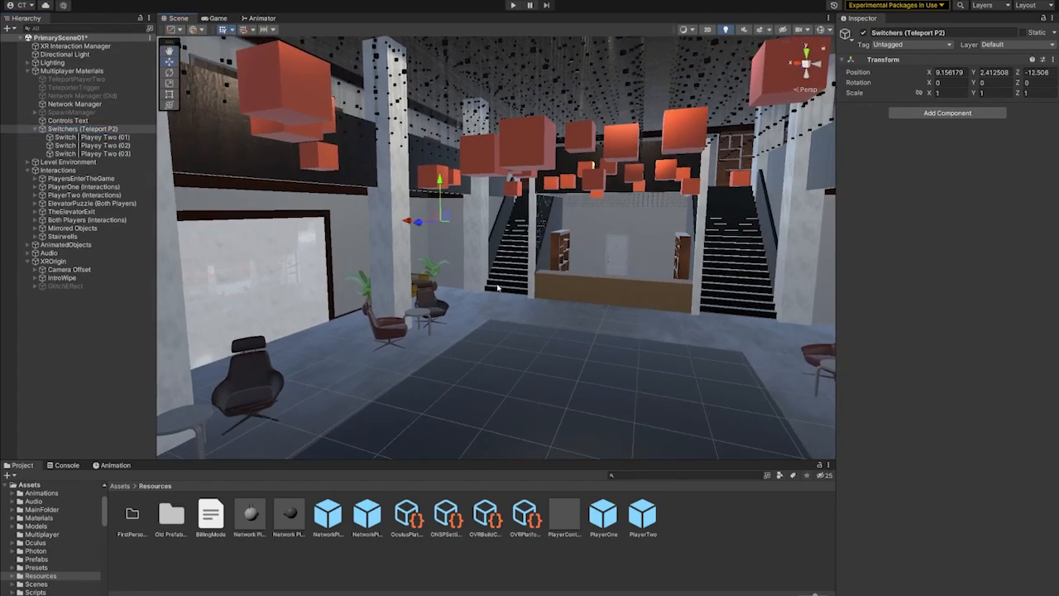
# - Examine the Player One lobby staircase up close and list the teleporters in the Stairwells interactions group
pyautogui.click(497, 287)
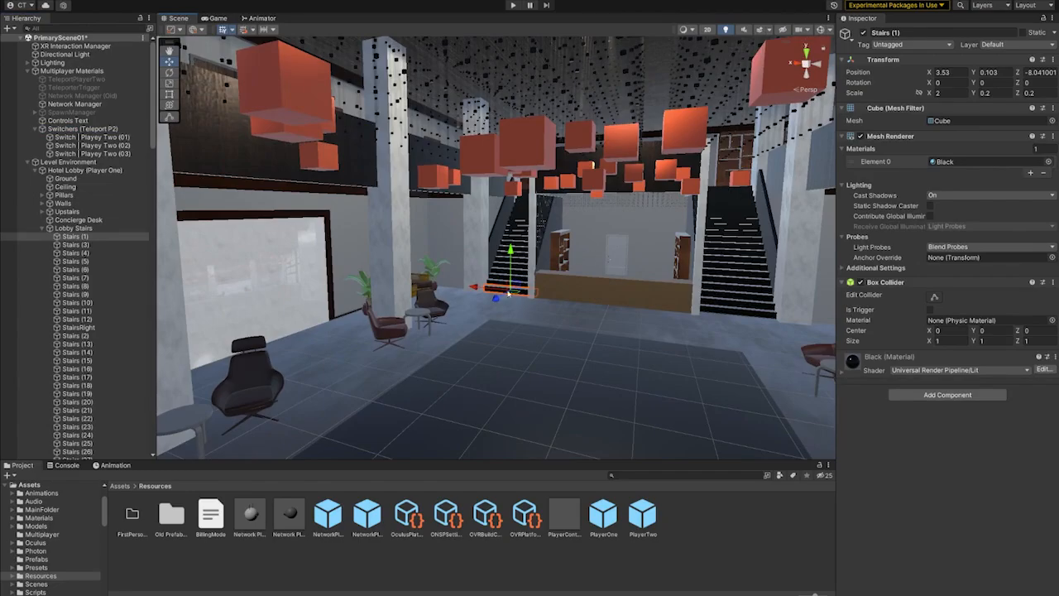
pyautogui.scroll(10, 523, 232)
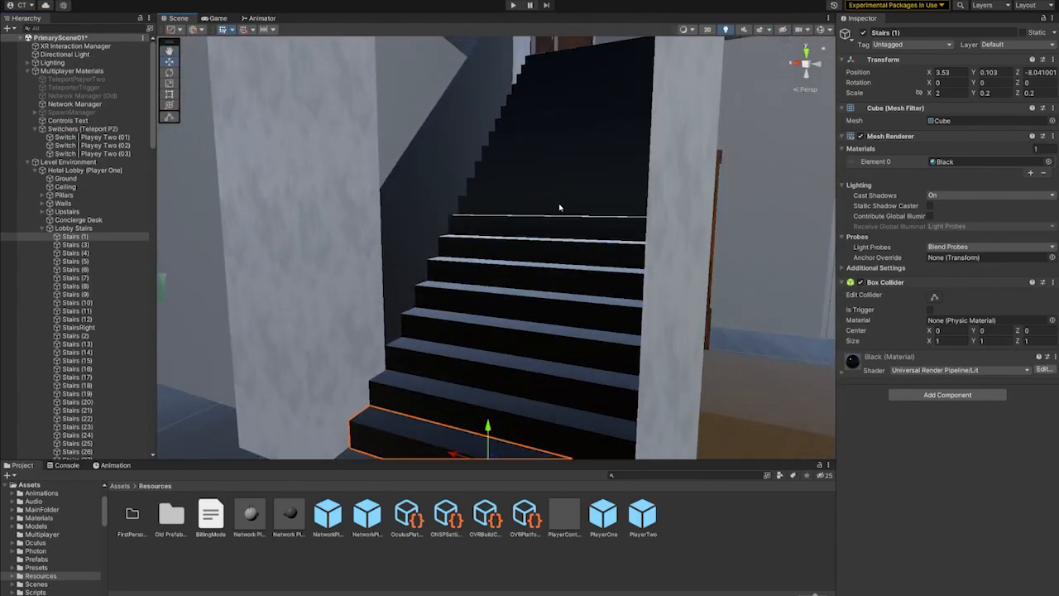
pyautogui.moveTo(560, 208); pyautogui.dragTo(578, 272, button='right')
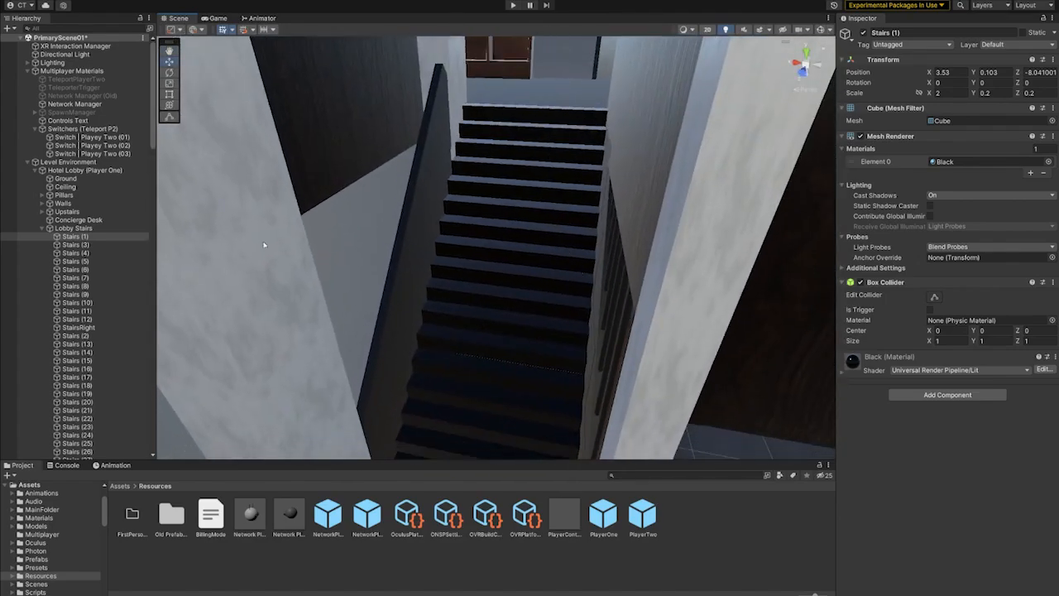
pyautogui.click(27, 162)
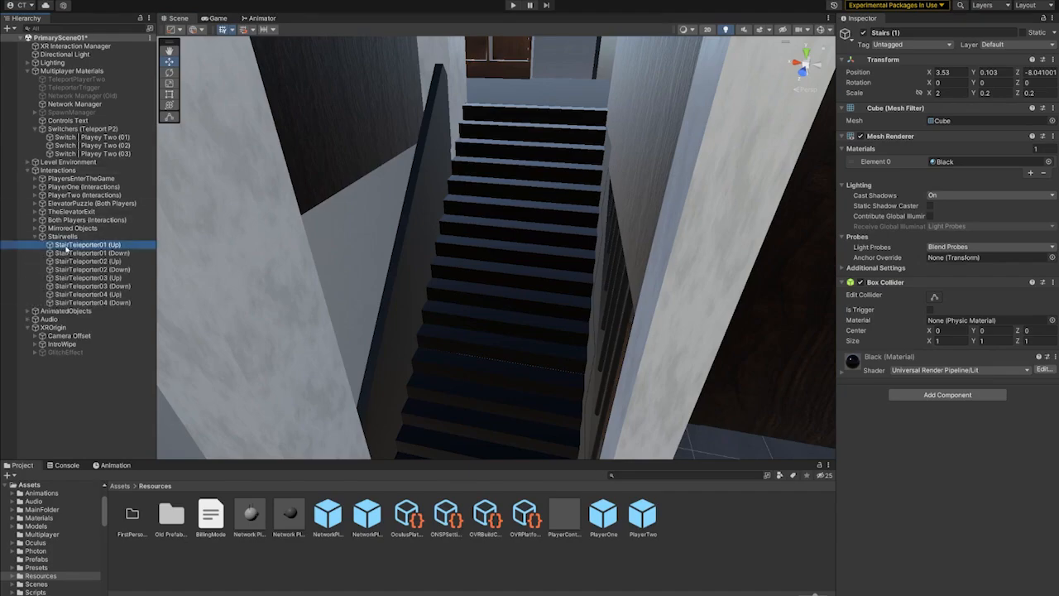
# - Go up to the elevator doors on the upper floor and select the first button of the call panel
pyautogui.moveTo(413, 356); pyautogui.dragTo(674, 80, button='right')
pyautogui.moveTo(659, 245); pyautogui.dragTo(711, 314, button='right')
pyautogui.click(598, 250)
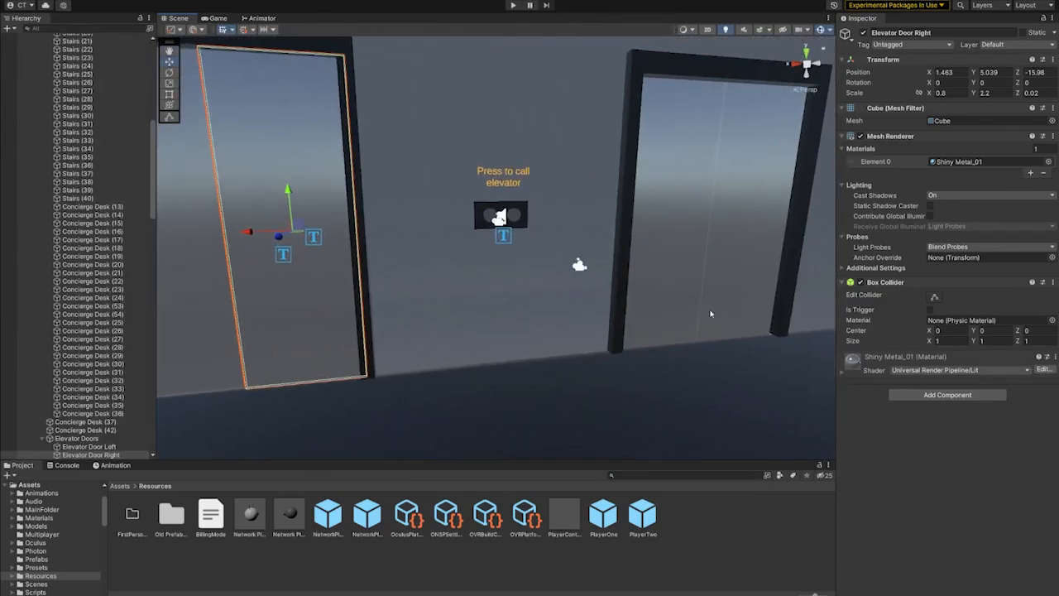
pyautogui.moveTo(493, 221); pyautogui.dragTo(586, 253, button='middle')
pyautogui.click(592, 231)
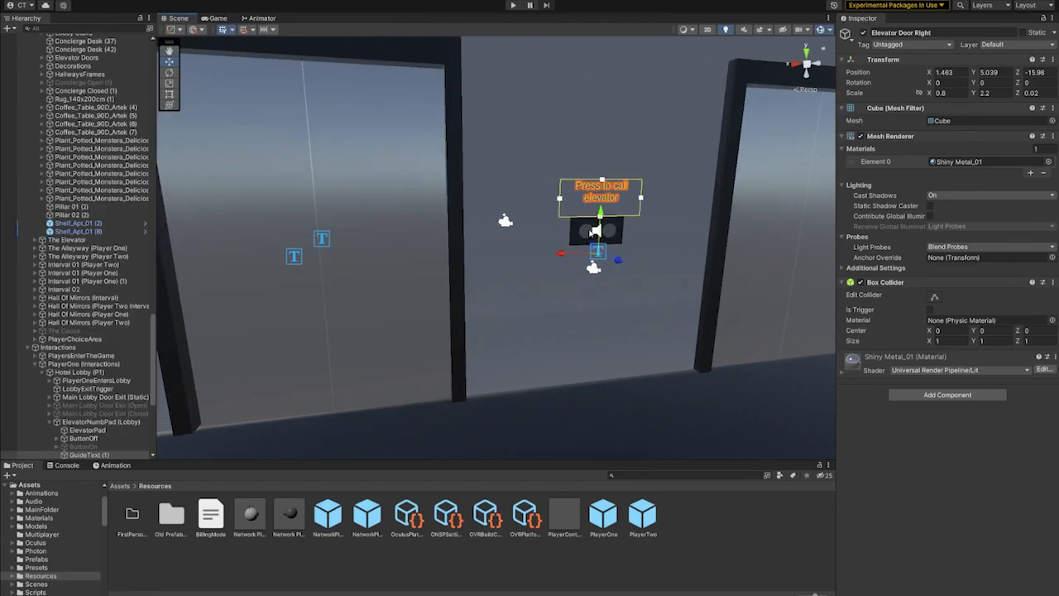
pyautogui.click(591, 232)
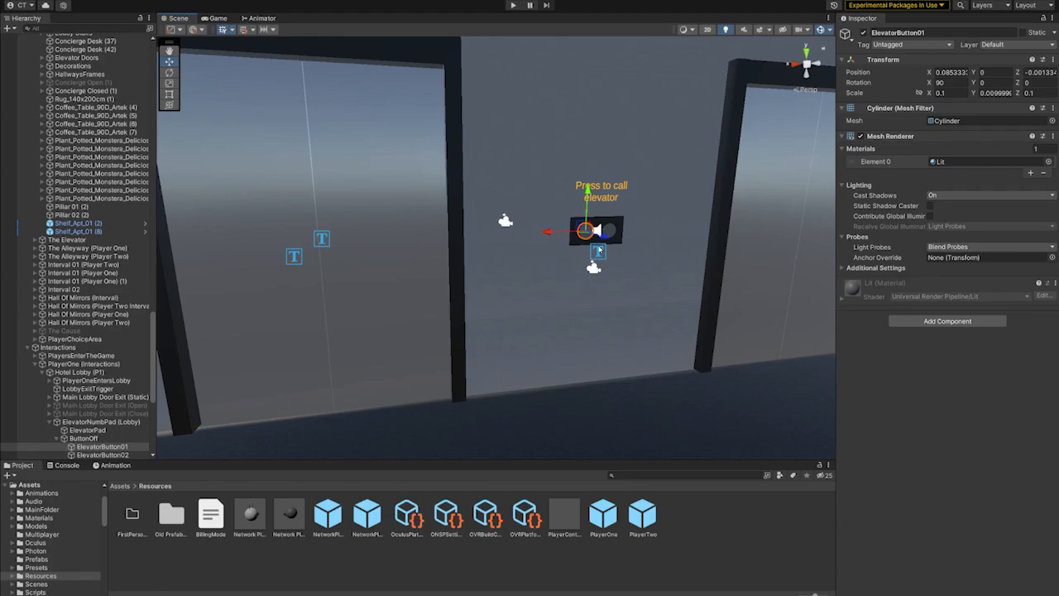
# - Examine the elevator call panel from the side and select its "Press to call elevator" guide text
pyautogui.moveTo(626, 267); pyautogui.dragTo(599, 267, button='middle')
pyautogui.moveTo(492, 265); pyautogui.dragTo(534, 280, button='right')
pyautogui.scroll(-2, 503, 277)
pyautogui.click(460, 222)
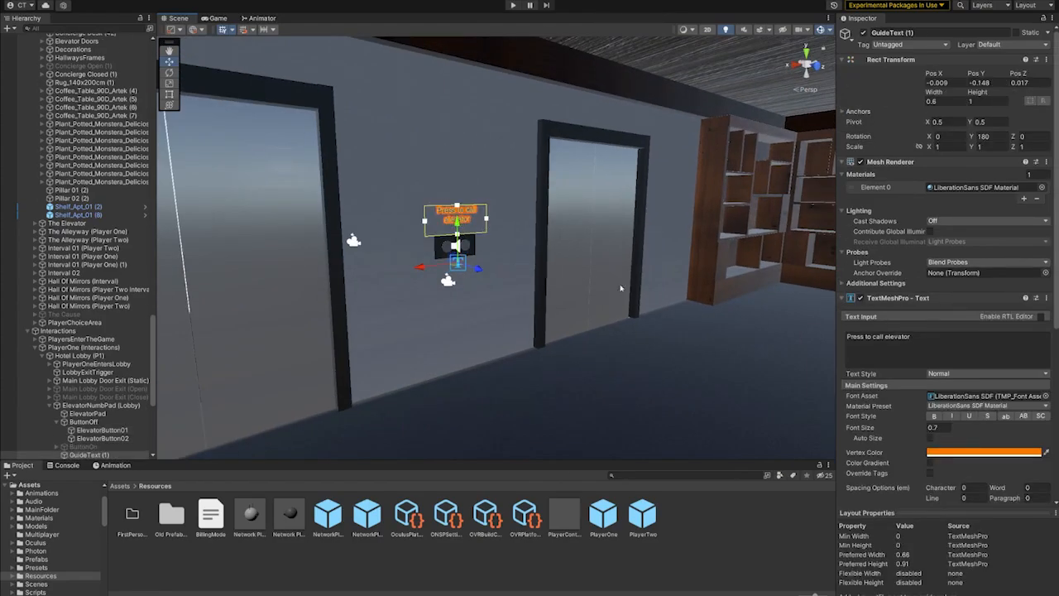
# - Return from the elevators to the Player One lobby floor and view the seating area beside the pillar
pyautogui.moveTo(621, 288); pyautogui.dragTo(733, 317, button='right')
pyautogui.moveTo(733, 317); pyautogui.dragTo(356, 292, button='middle')
pyautogui.scroll(3, 555, 289)
pyautogui.moveTo(555, 289); pyautogui.dragTo(415, 151, button='middle')
pyautogui.moveTo(496, 273); pyautogui.dragTo(418, 201, button='right')
pyautogui.moveTo(662, 339); pyautogui.dragTo(560, 298, button='middle')
pyautogui.scroll(3, 494, 319)
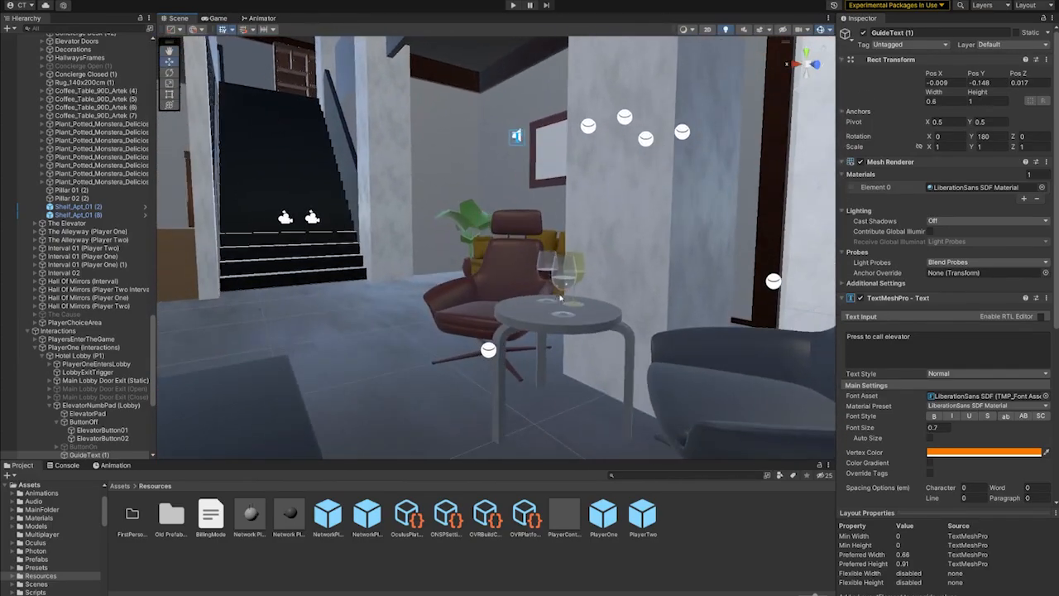
# - Examine the wine glasses on the round coffee table between the two lounge chairs
pyautogui.moveTo(560, 298); pyautogui.dragTo(692, 336, button='right')
pyautogui.scroll(2, 693, 336)
pyautogui.moveTo(628, 331); pyautogui.dragTo(747, 322, button='middle')
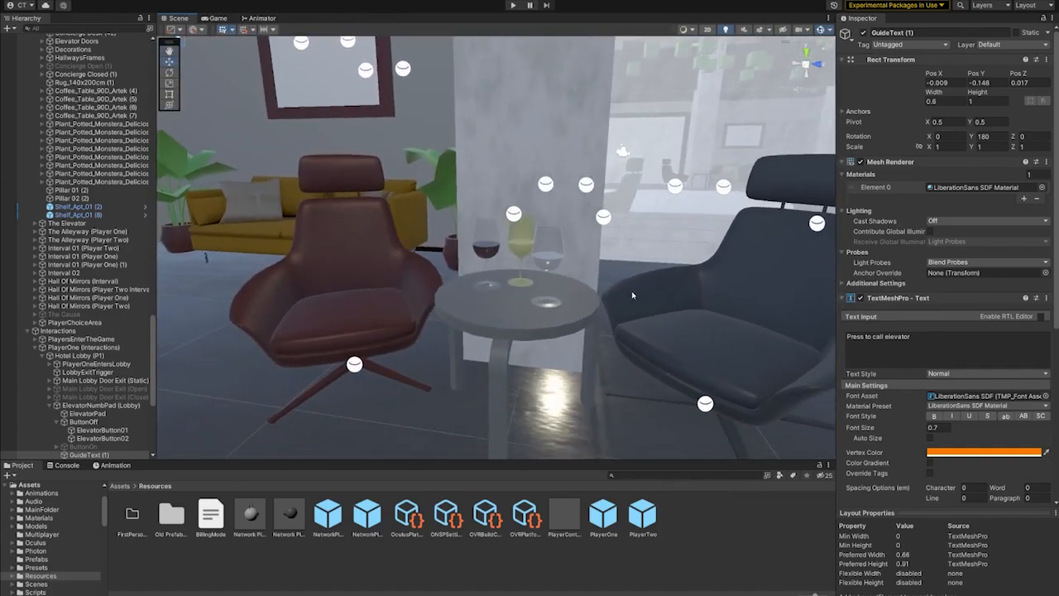
pyautogui.moveTo(633, 295); pyautogui.dragTo(634, 371, button='middle')
pyautogui.moveTo(633, 371); pyautogui.dragTo(597, 400, button='right')
pyautogui.moveTo(599, 269); pyautogui.dragTo(556, 298, button='middle')
pyautogui.moveTo(565, 273); pyautogui.dragTo(548, 296, button='right')
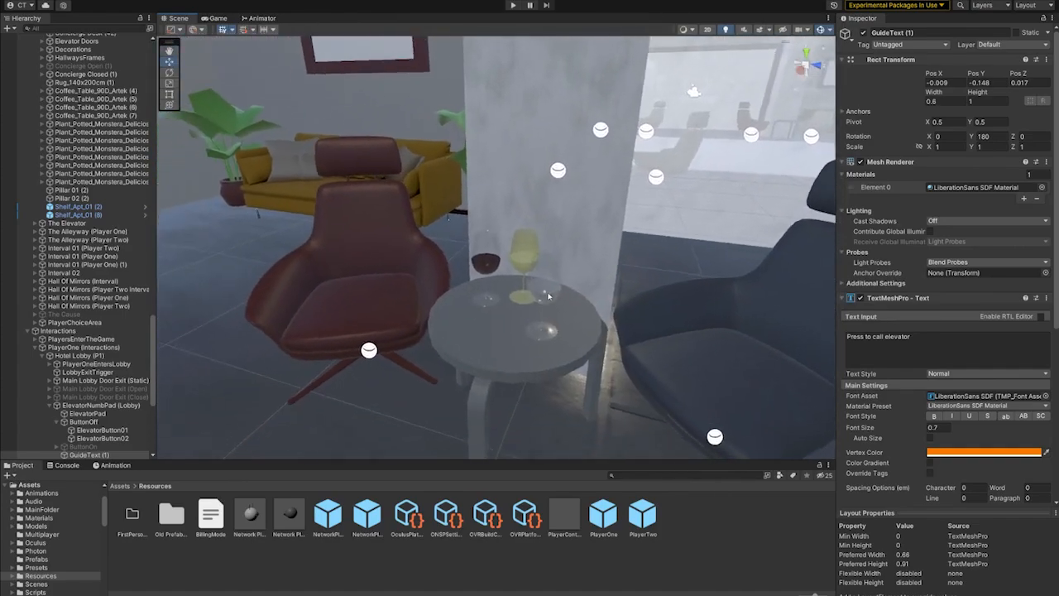
pyautogui.moveTo(547, 296); pyautogui.dragTo(482, 283, button='middle')
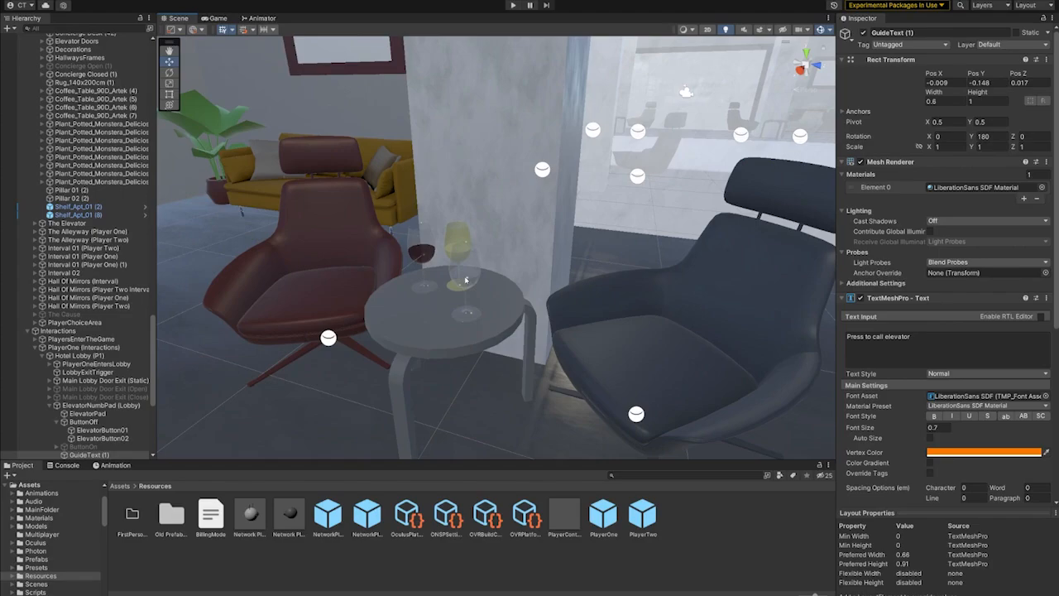
# - Select the clear wine glass on the coffee table and review its grab, Photon View and mirror script components
pyautogui.click(466, 280)
pyautogui.scroll(-6, 910, 464)
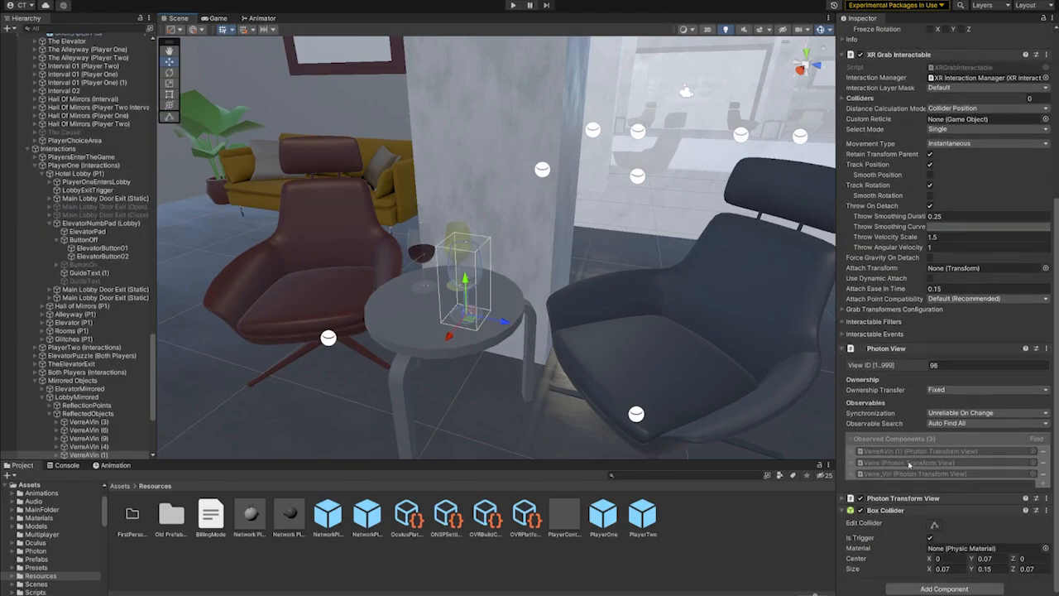
pyautogui.scroll(5, 878, 437)
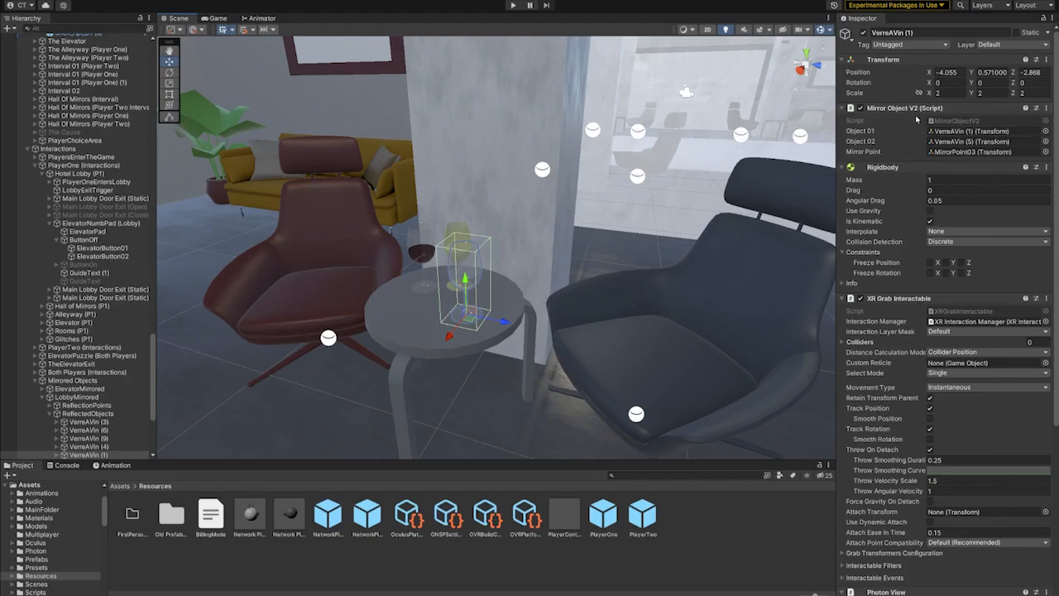
# - Locate the glass's assigned mirror point in the scene, select it, and examine its position at the mirror window
pyautogui.click(943, 151)
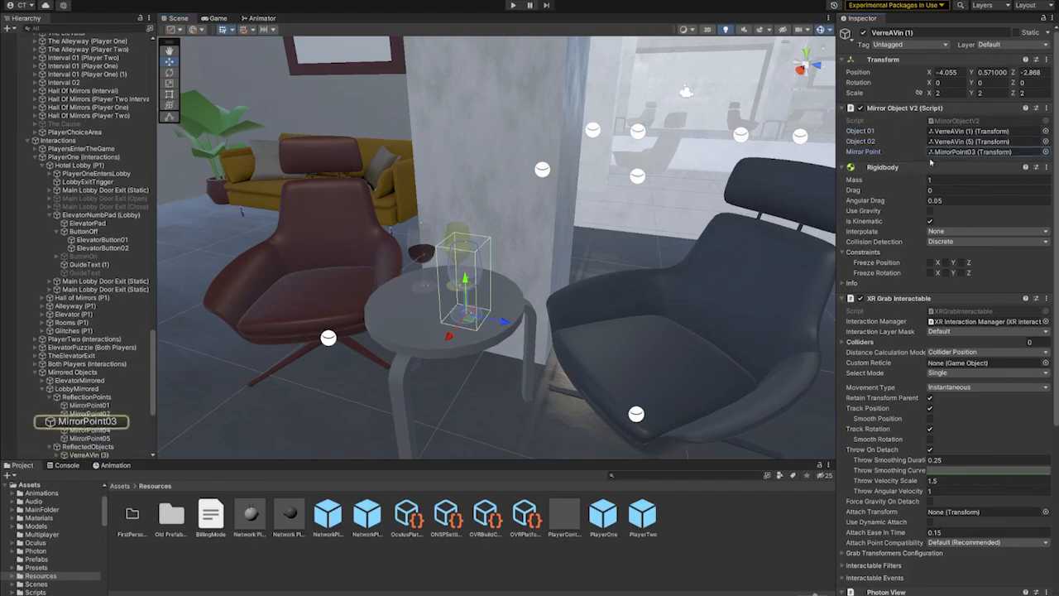
pyautogui.keyDown('alt'); pyautogui.moveTo(579, 265); pyautogui.dragTo(445, 294); pyautogui.keyUp('alt')
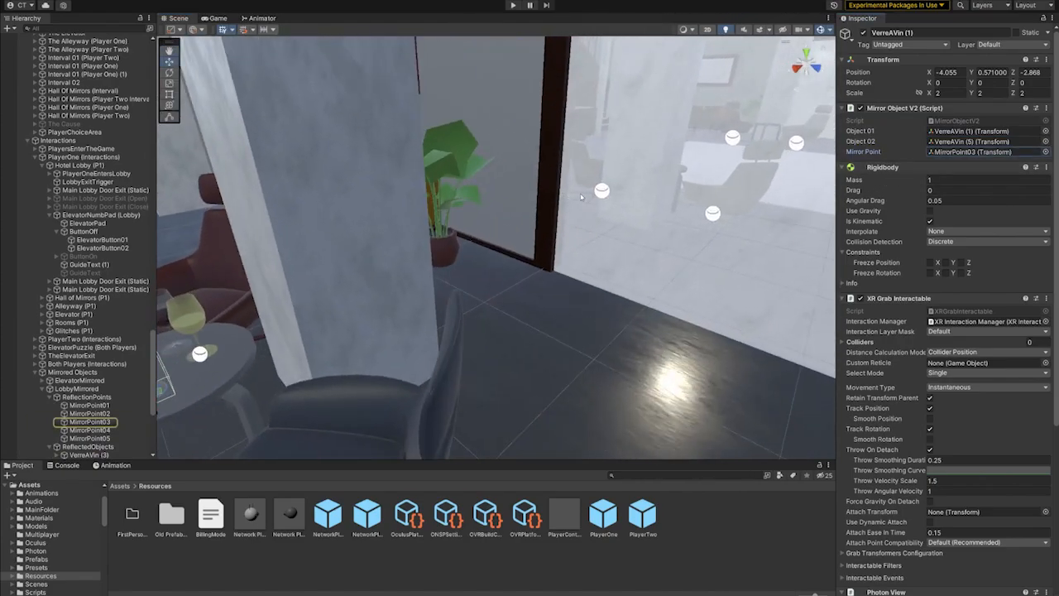
pyautogui.moveTo(323, 326); pyautogui.dragTo(258, 346, button='right')
pyautogui.click(116, 424)
pyautogui.moveTo(636, 252); pyautogui.dragTo(659, 241, button='right')
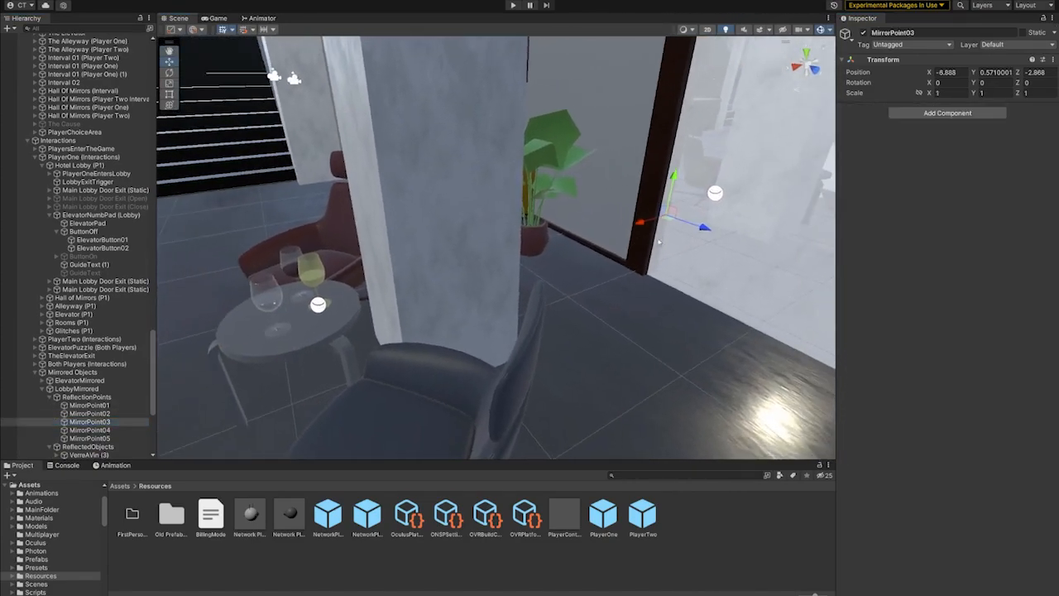
# - Reselect the wine glass and examine its mirrored counterpart on the Player Two side of the lobby
pyautogui.click(264, 298)
pyautogui.moveTo(422, 248); pyautogui.dragTo(591, 246, button='right')
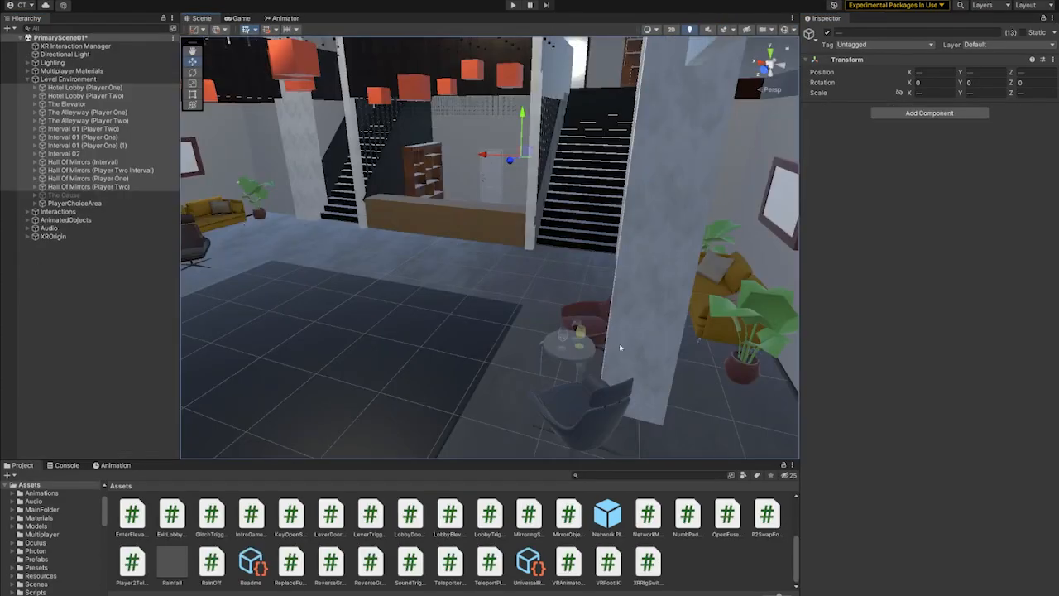
pyautogui.keyDown('alt'); pyautogui.moveTo(619, 350); pyautogui.dragTo(498, 307); pyautogui.keyUp('alt')
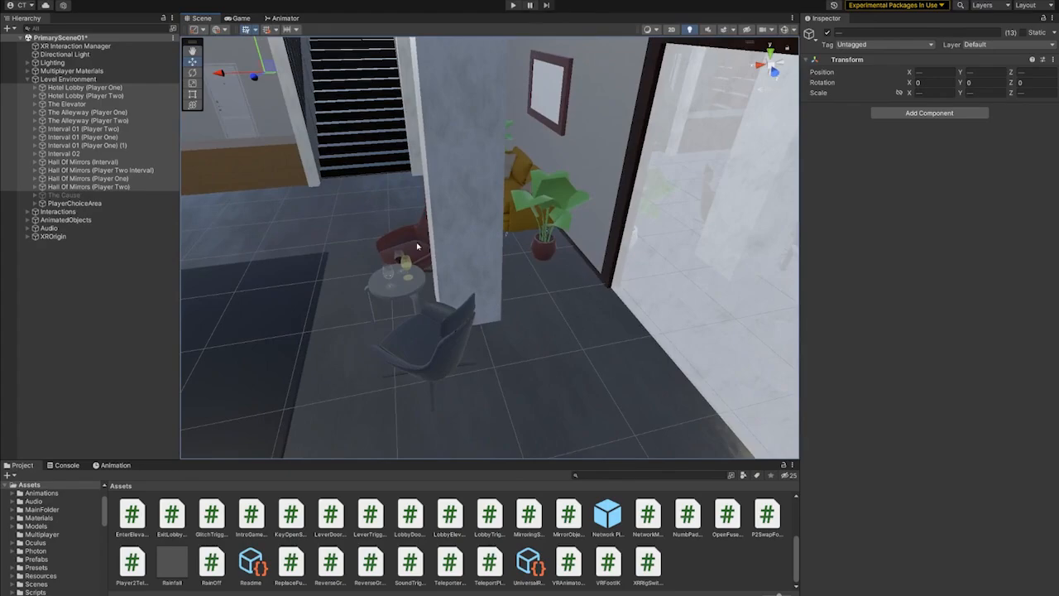
# - View the glasses table again and select the concierge desk sections in the Player One lobby
pyautogui.click(401, 259)
pyautogui.moveTo(400, 254); pyautogui.dragTo(677, 334, button='right')
pyautogui.moveTo(386, 180); pyautogui.dragTo(492, 313, button='right')
pyautogui.click(492, 314)
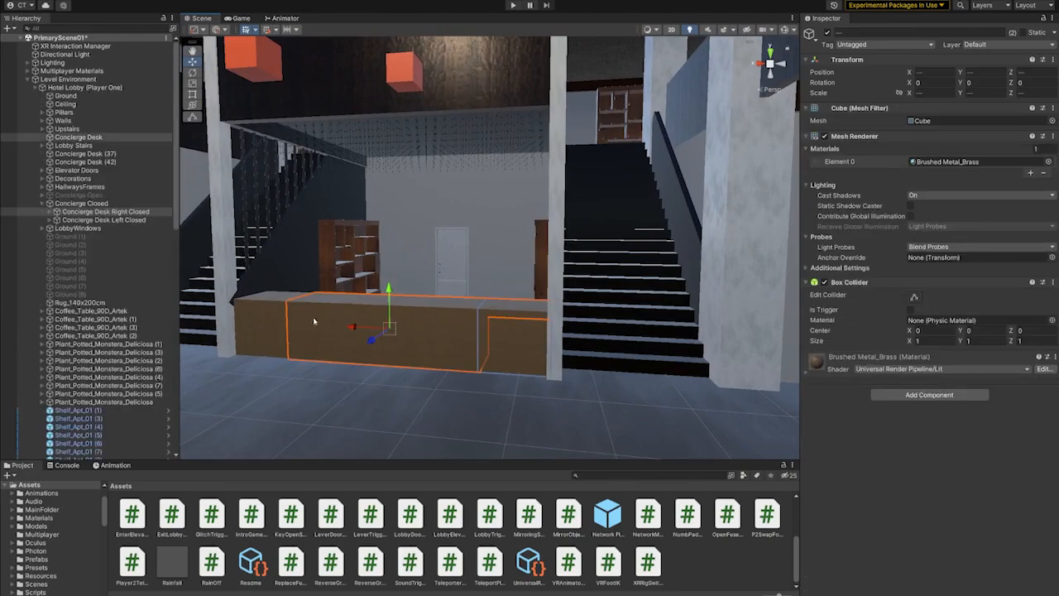
pyautogui.keyDown('shift'); pyautogui.click(263, 324); pyautogui.keyUp('shift')
# - Move to the Player Two lobby and examine its matching dark wood concierge desk
pyautogui.moveTo(263, 325); pyautogui.dragTo(653, 346, button='right')
pyautogui.click(572, 304)
pyautogui.moveTo(583, 318)
pyautogui.mouseDown(button='right')
pyautogui.moveTo(623, 320)
pyautogui.moveTo(595, 321)
pyautogui.moveTo(640, 364)
pyautogui.moveTo(594, 303)
pyautogui.moveTo(594, 321)
pyautogui.mouseUp(button='right')
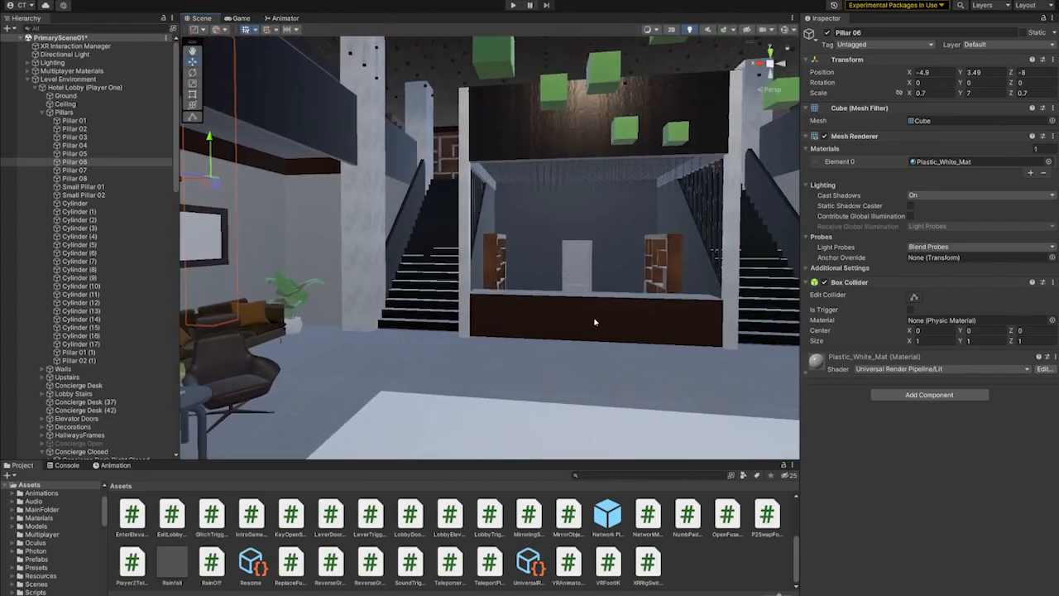
# - Select the exit door behind the concierge desk and frame it in close view
pyautogui.moveTo(540, 259); pyautogui.dragTo(498, 288, button='right')
pyautogui.click(497, 286)
pyautogui.press('f')
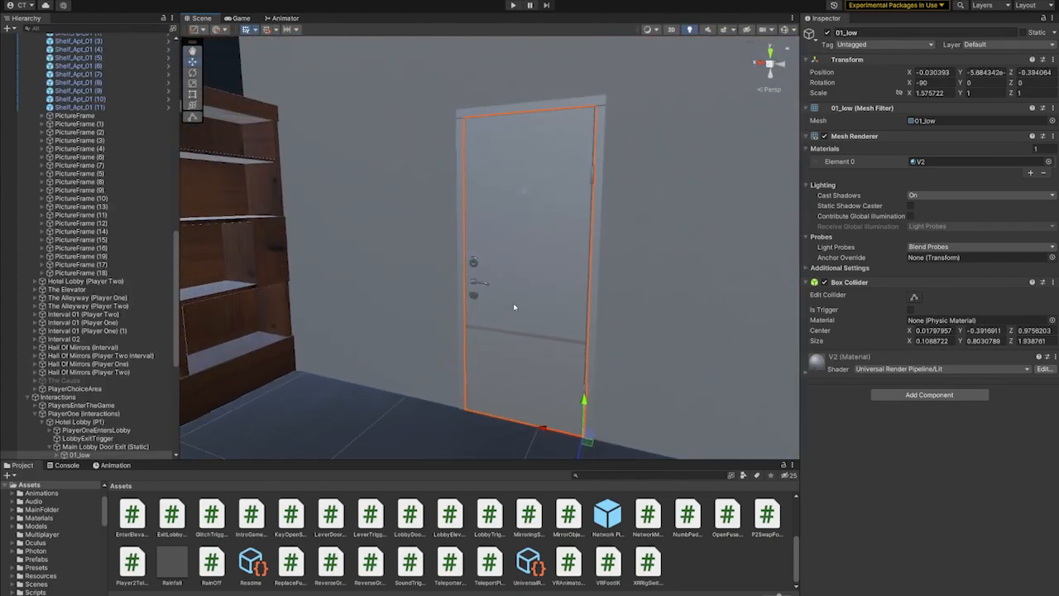
# - Move to the Hall of Mirrors door and select the Player One lever mounted beside it
pyautogui.moveTo(536, 291); pyautogui.dragTo(492, 290, button='right')
pyautogui.moveTo(513, 308); pyautogui.dragTo(605, 284, button='right')
pyautogui.click(507, 237)
pyautogui.moveTo(539, 247); pyautogui.dragTo(672, 306, button='middle')
pyautogui.scroll(5, 614, 322)
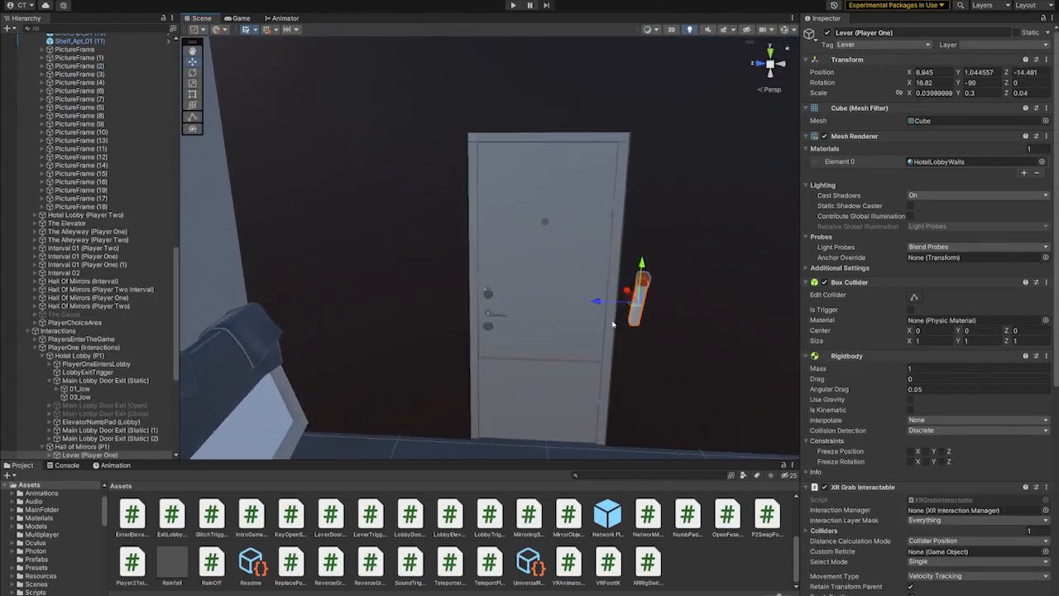
# - Select the red top of the Player One lever and view its reflection in the adjacent mirror
pyautogui.moveTo(619, 318); pyautogui.dragTo(712, 326, button='right')
pyautogui.scroll(2, 518, 286)
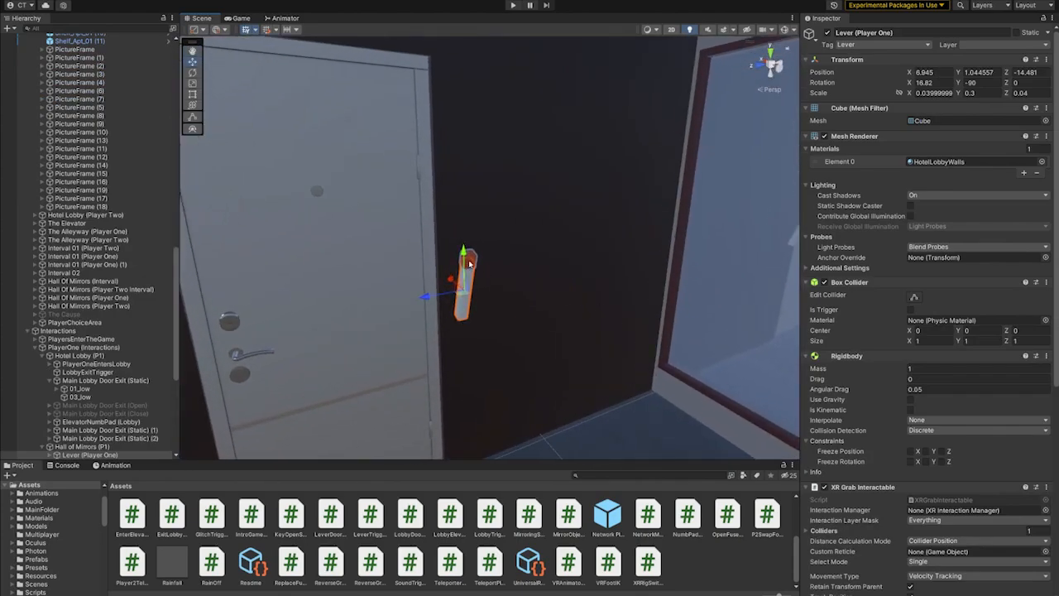
pyautogui.click(468, 263)
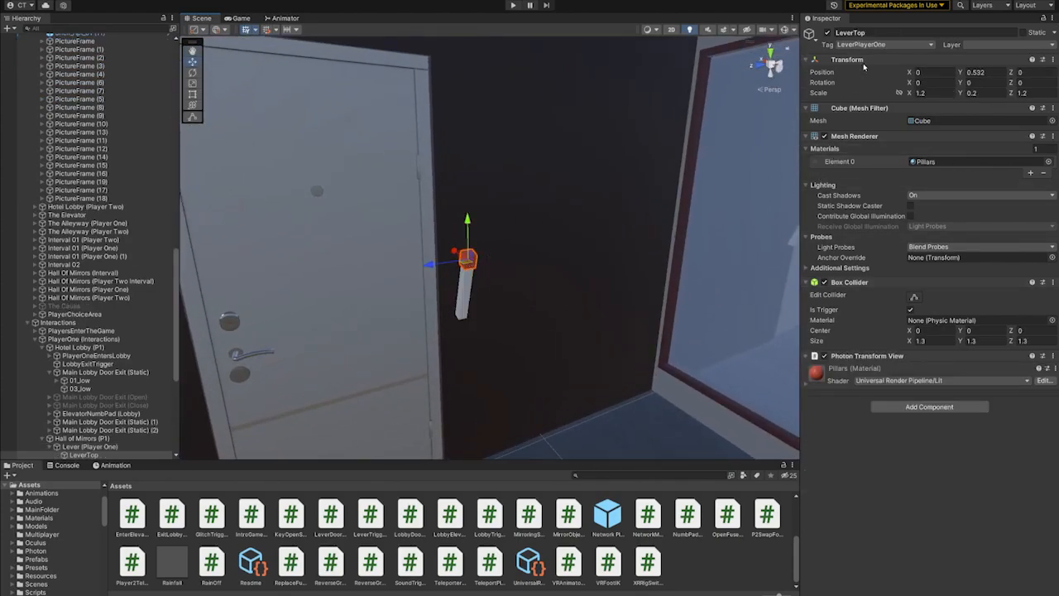
pyautogui.moveTo(629, 249); pyautogui.dragTo(387, 307, button='right')
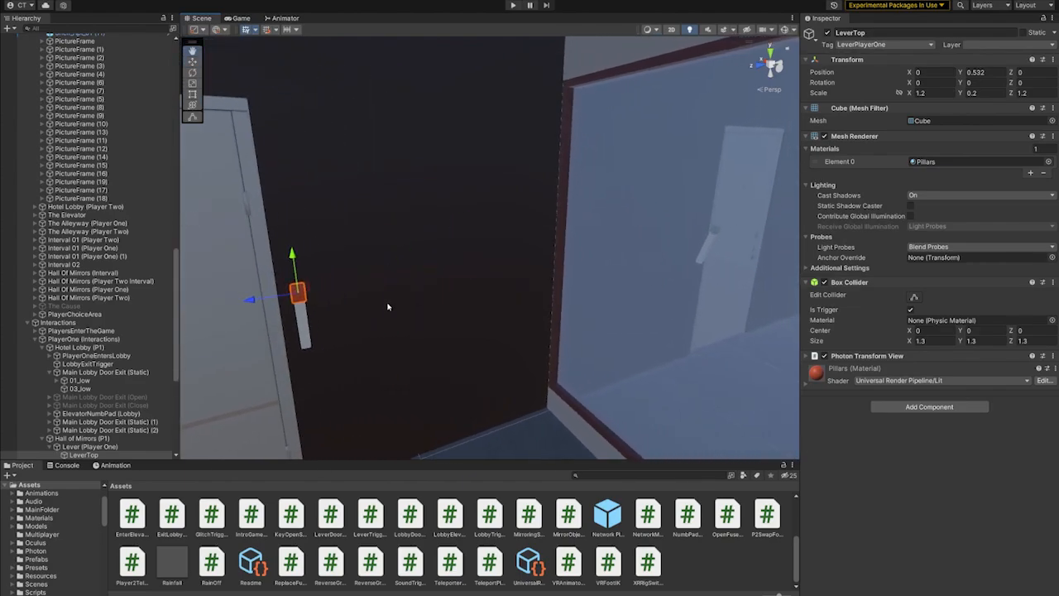
# - Move from the Hall of Mirrors to the upside-down side of the alleyway
pyautogui.moveTo(511, 314); pyautogui.dragTo(216, 238, button='right')
pyautogui.click(502, 262)
pyautogui.press('w')
# - Collapse the Level Environment and Interactions groups, and examine the XROrigin's Reverse Gravity V2 script
pyautogui.moveTo(174, 263); pyautogui.dragTo(32, 100)
pyautogui.click(32, 80)
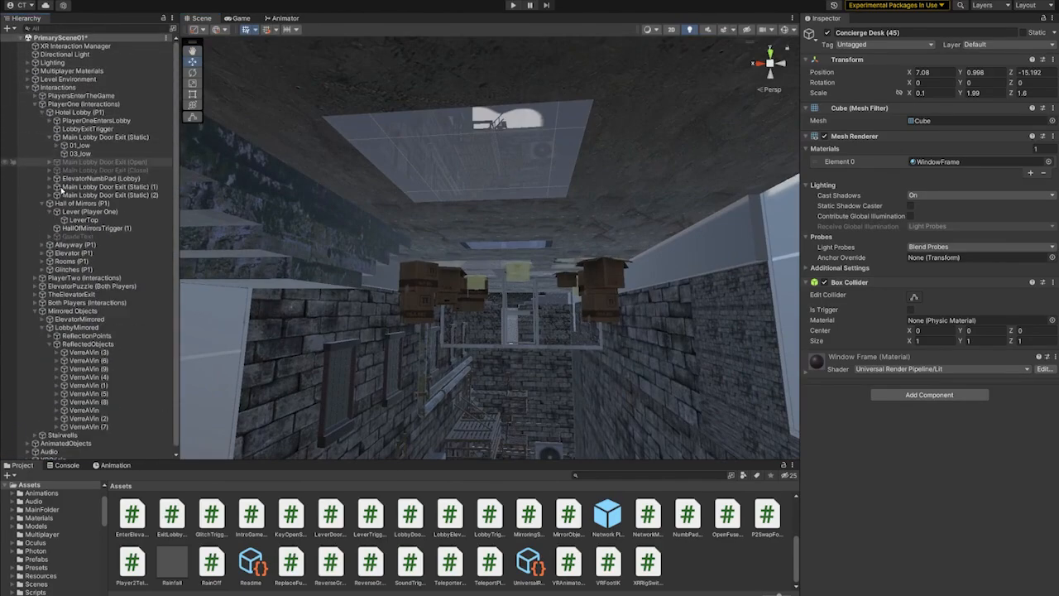
pyautogui.click(27, 88)
pyautogui.click(53, 112)
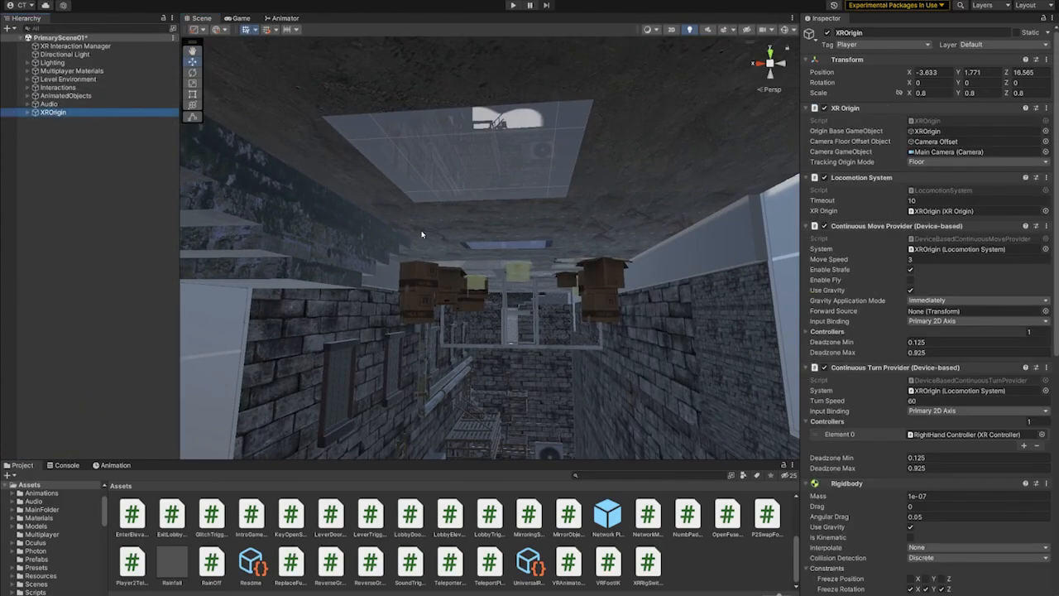
pyautogui.scroll(-10, 891, 219)
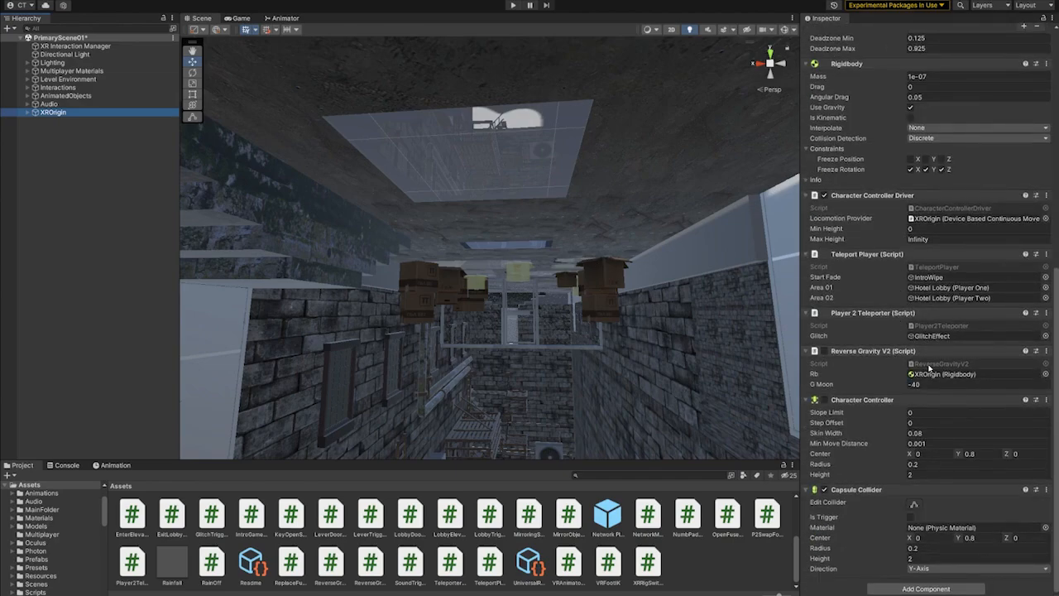
# - Examine the upside-down alleyway along its side wall and door, and return to the XROrigin's first components
pyautogui.moveTo(718, 336); pyautogui.dragTo(676, 316, button='middle')
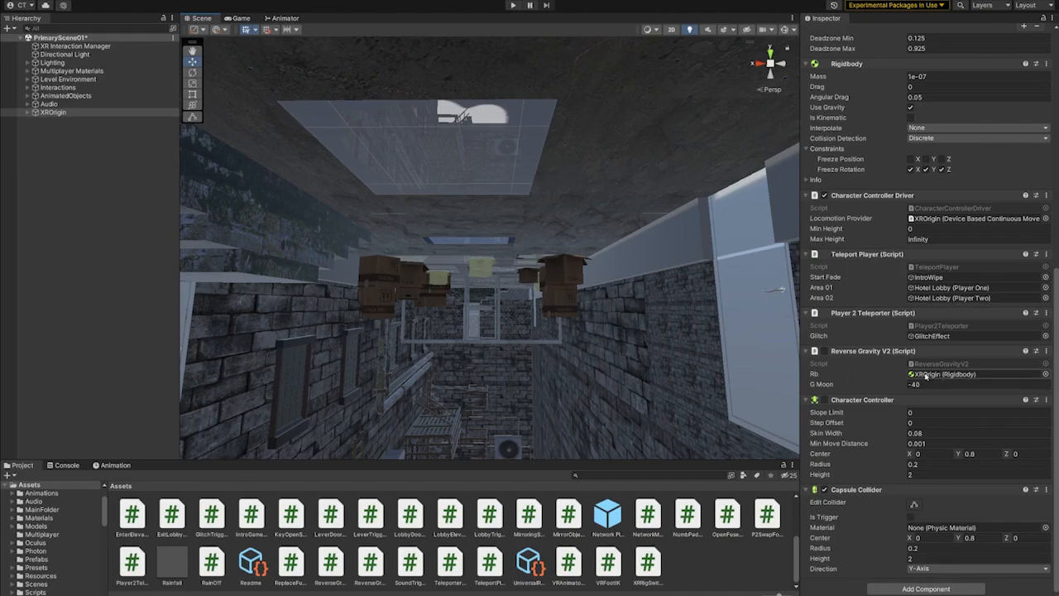
pyautogui.moveTo(635, 337); pyautogui.dragTo(708, 302, button='right')
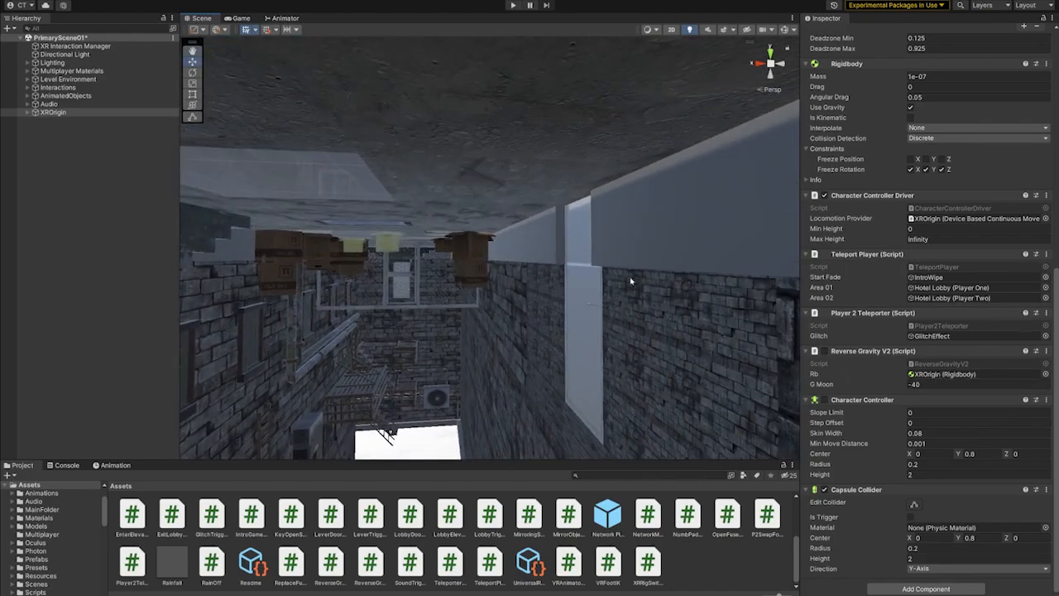
pyautogui.scroll(8, 927, 306)
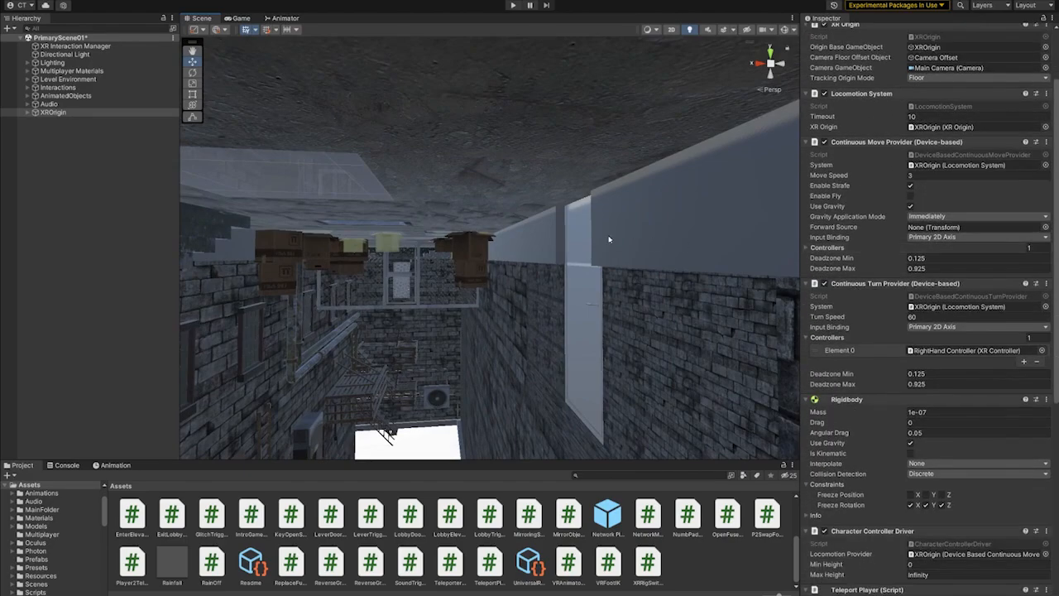
pyautogui.moveTo(669, 211); pyautogui.dragTo(575, 248, button='middle')
pyautogui.scroll(2, 941, 157)
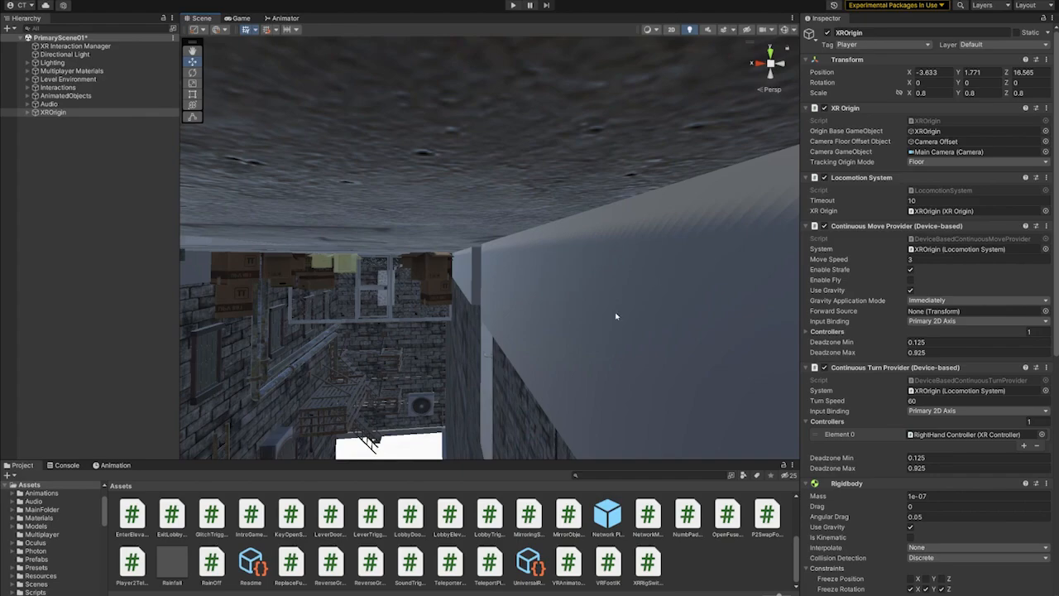
# - Move up to the upright alleyway and view it lengthwise toward the chain link gate
pyautogui.moveTo(500, 315)
pyautogui.mouseDown(button='middle')
pyautogui.moveTo(637, 230)
pyautogui.moveTo(567, 258)
pyautogui.moveTo(577, 182)
pyautogui.mouseUp(button='middle')
pyautogui.keyDown('alt'); pyautogui.moveTo(576, 182); pyautogui.dragTo(584, 248); pyautogui.keyUp('alt')
pyautogui.moveTo(584, 248); pyautogui.dragTo(537, 442, button='middle')
pyautogui.moveTo(537, 442)
pyautogui.keyDown('alt'); pyautogui.mouseDown()
pyautogui.moveTo(553, 242)
pyautogui.moveTo(535, 426)
pyautogui.mouseUp(); pyautogui.keyUp('alt')
pyautogui.scroll(3, 560, 312)
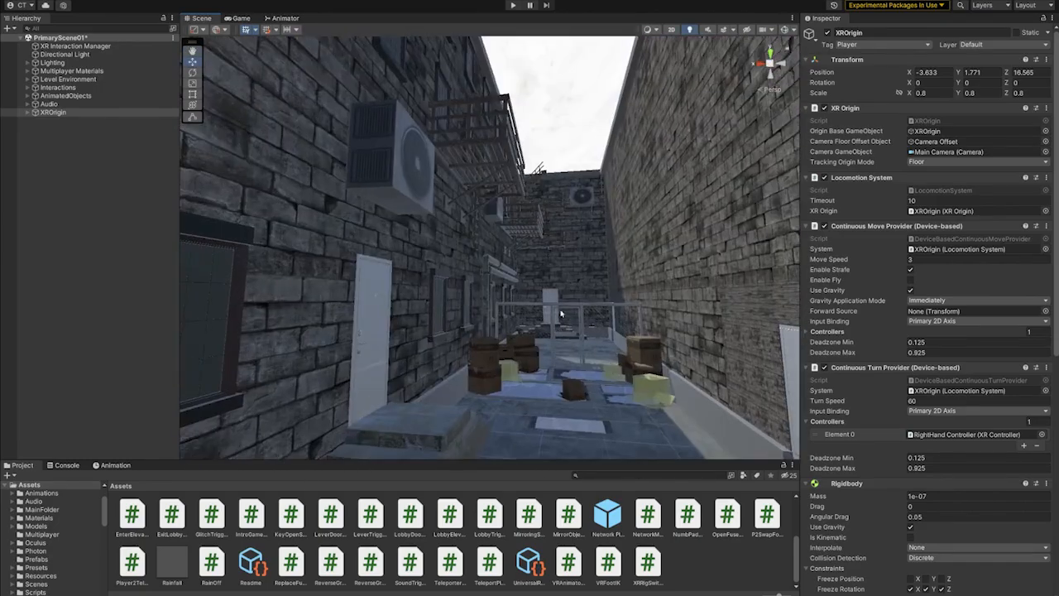
# - Look down at the alley floor, select the Cutoutpuddle02 sprite and approach the cardboard boxes
pyautogui.keyDown('alt'); pyautogui.moveTo(560, 312); pyautogui.dragTo(554, 421); pyautogui.keyUp('alt')
pyautogui.moveTo(553, 422); pyautogui.dragTo(546, 451, button='middle')
pyautogui.moveTo(578, 317); pyautogui.dragTo(551, 282, button='right')
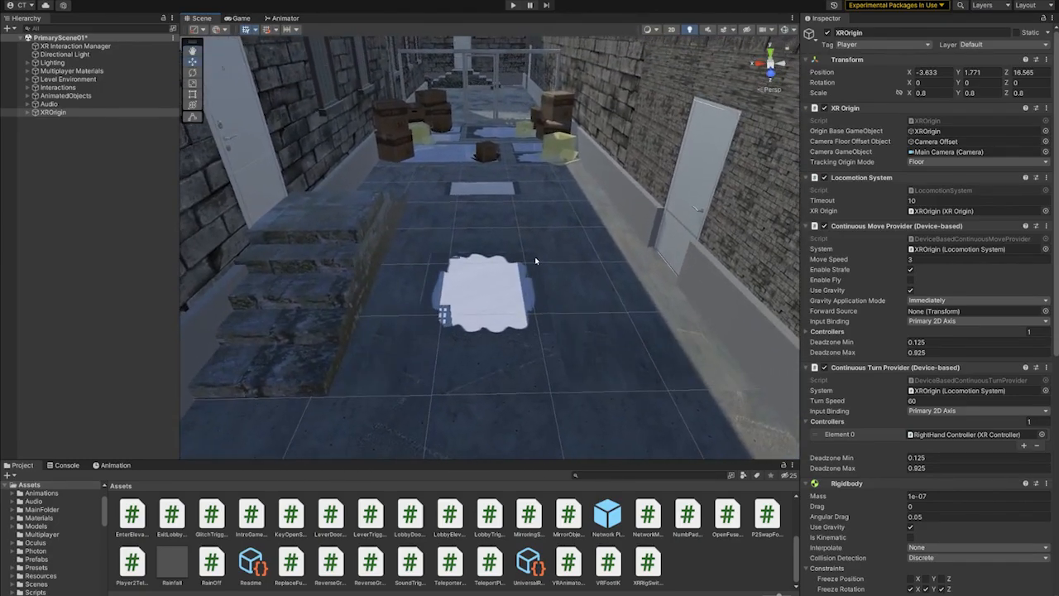
pyautogui.click(535, 264)
pyautogui.keyDown('alt'); pyautogui.moveTo(535, 264); pyautogui.dragTo(526, 303); pyautogui.keyUp('alt')
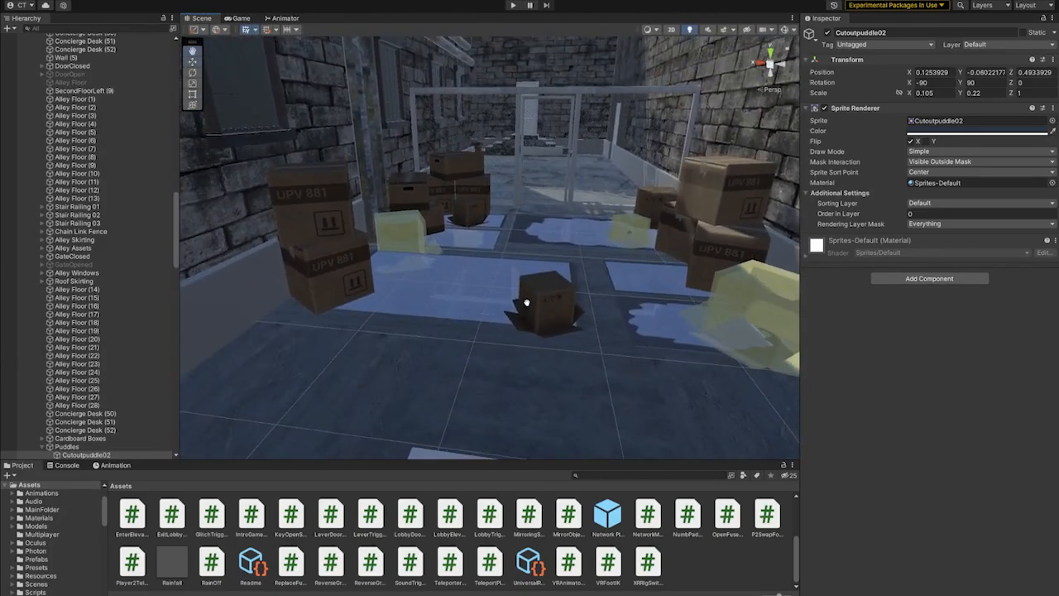
# - Select cardboardBox_Whole 02 on the alley floor and frame it closely with the surrounding puddles
pyautogui.click(533, 292)
pyautogui.moveTo(559, 355); pyautogui.dragTo(570, 323, button='right')
pyautogui.moveTo(570, 324); pyautogui.dragTo(568, 358, button='middle')
pyautogui.scroll(4, 571, 346)
pyautogui.moveTo(574, 333); pyautogui.dragTo(614, 357, button='right')
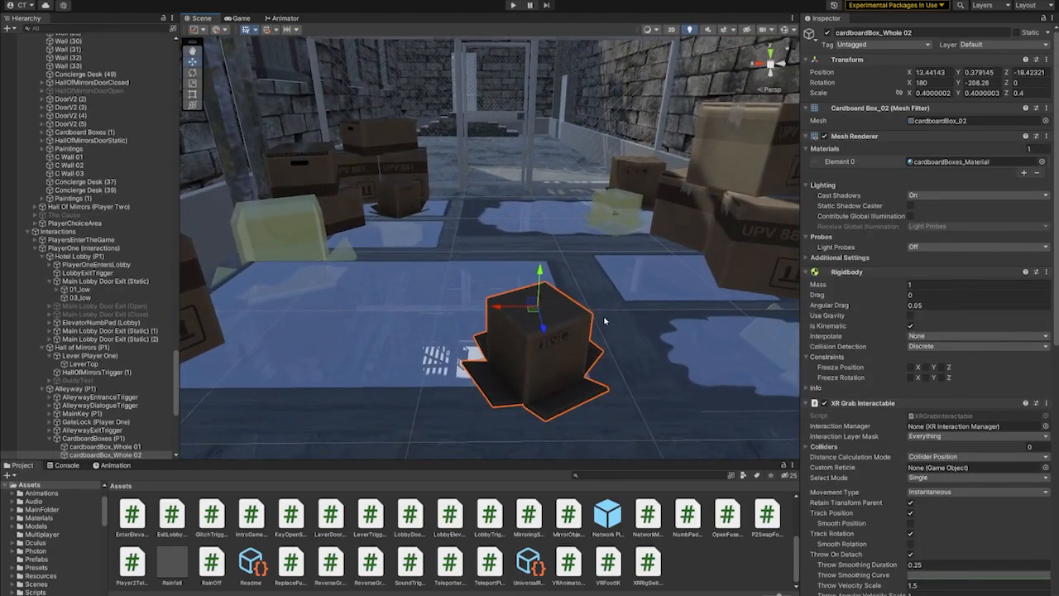
# - Examine the box's Mirror Object V2 script and select cardboardBox_Clear 05, its referenced Object 02
pyautogui.scroll(-9, 905, 328)
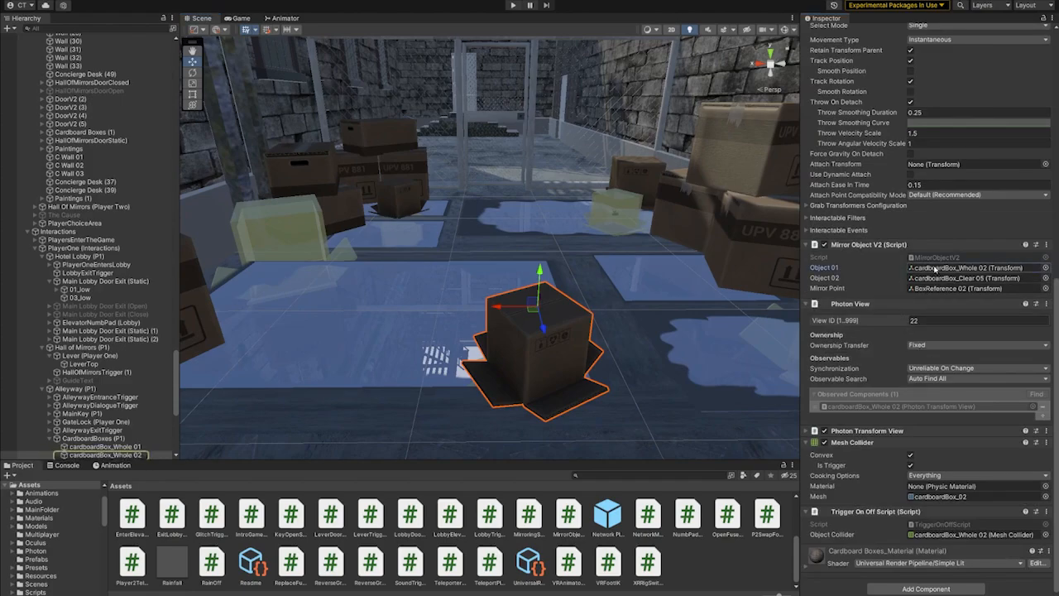
pyautogui.click(943, 278)
pyautogui.click(121, 454)
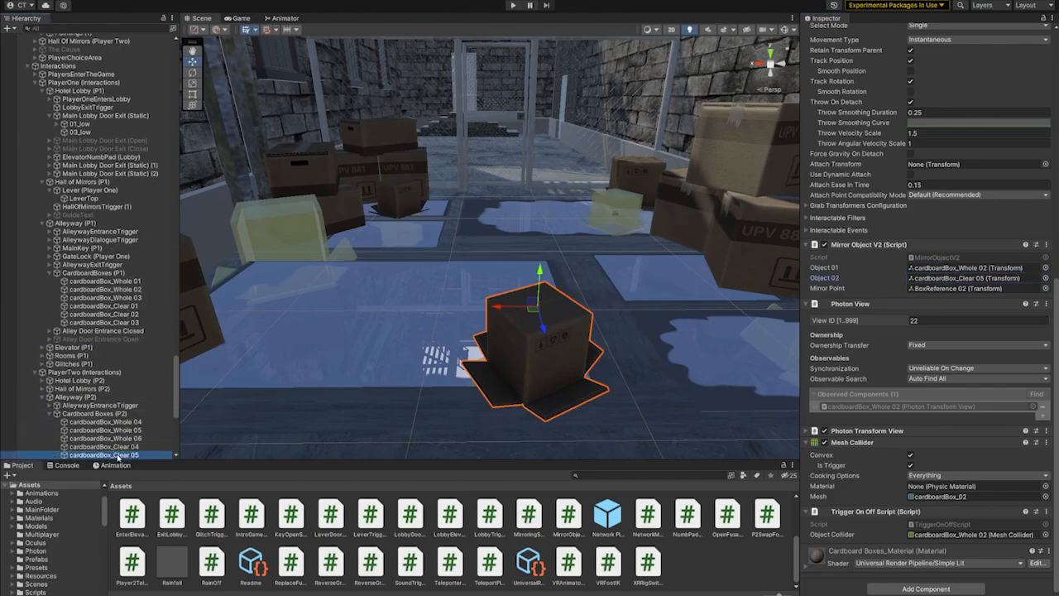
pyautogui.moveTo(528, 360); pyautogui.dragTo(529, 288, button='right')
pyautogui.moveTo(529, 288); pyautogui.dragTo(544, 326, button='middle')
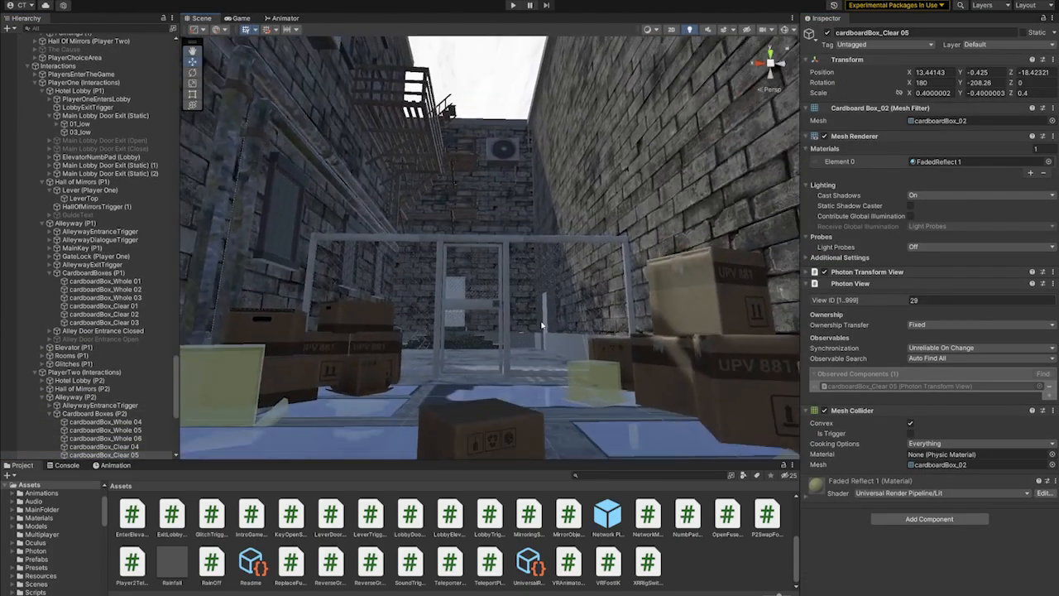
# - Reselect cardboardBox_Whole 02 and view it from just below the alley floor
pyautogui.moveTo(543, 326); pyautogui.dragTo(591, 286, button='right')
pyautogui.click(551, 356)
pyautogui.click(568, 272)
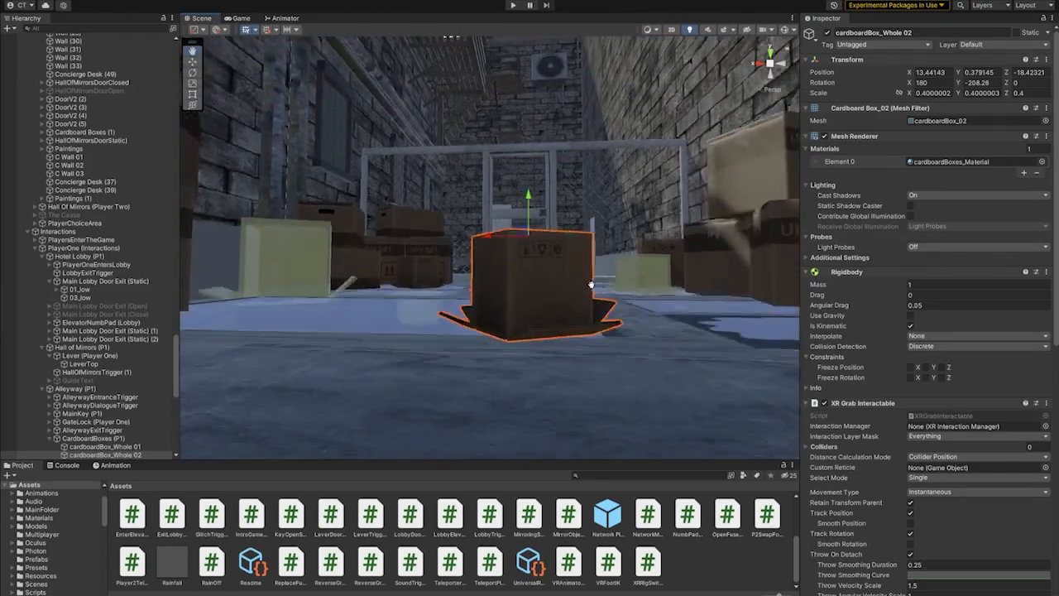
pyautogui.moveTo(591, 286); pyautogui.dragTo(530, 190, button='middle')
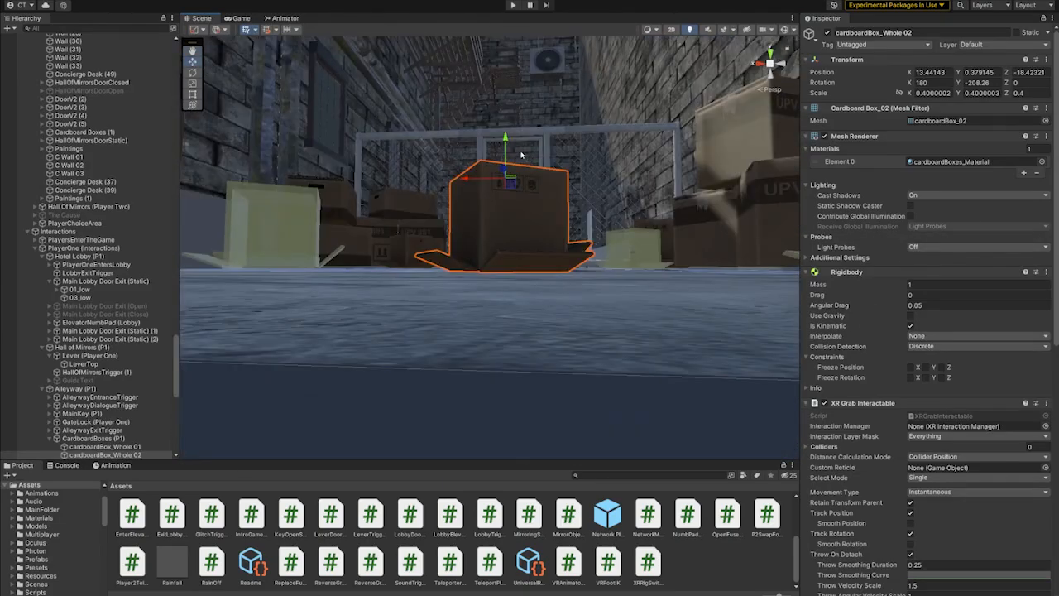
# - Try raising cardboardBox_Whole 02 above the alley floor, undo the move and view the box from above
pyautogui.moveTo(506, 135); pyautogui.dragTo(507, 90)
pyautogui.moveTo(555, 226); pyautogui.dragTo(568, 268, button='right')
pyautogui.hotkey('ctrl', 'z')
pyautogui.moveTo(568, 267); pyautogui.dragTo(552, 312, button='middle')
pyautogui.moveTo(553, 312); pyautogui.dragTo(536, 284, button='right')
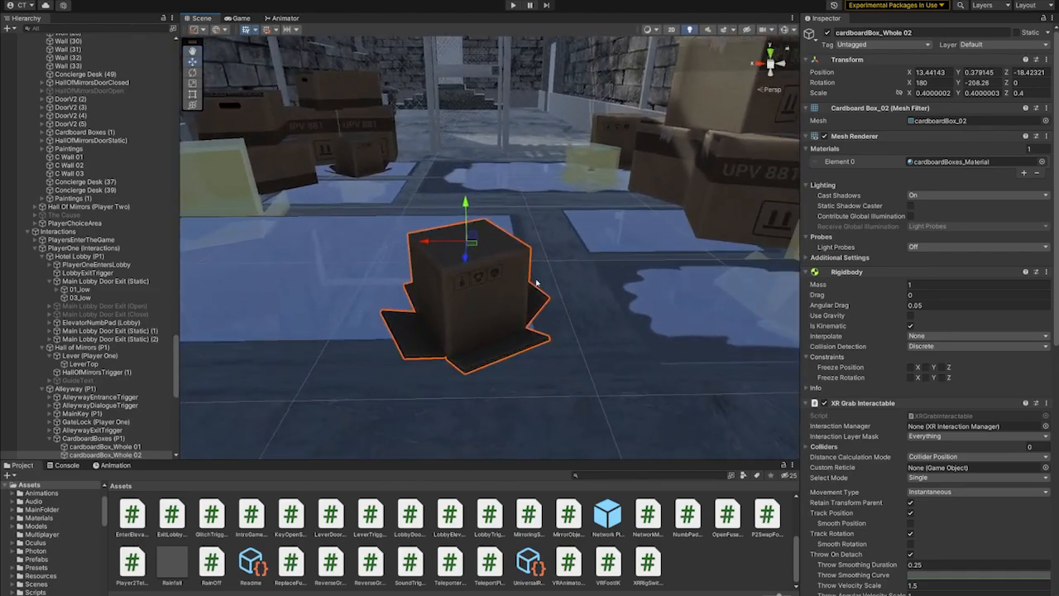
# - Look around the puddles and select the other solid and translucent boxes in turn, ending on cardboardBox_Clear 01
pyautogui.moveTo(536, 284); pyautogui.dragTo(602, 321, button='middle')
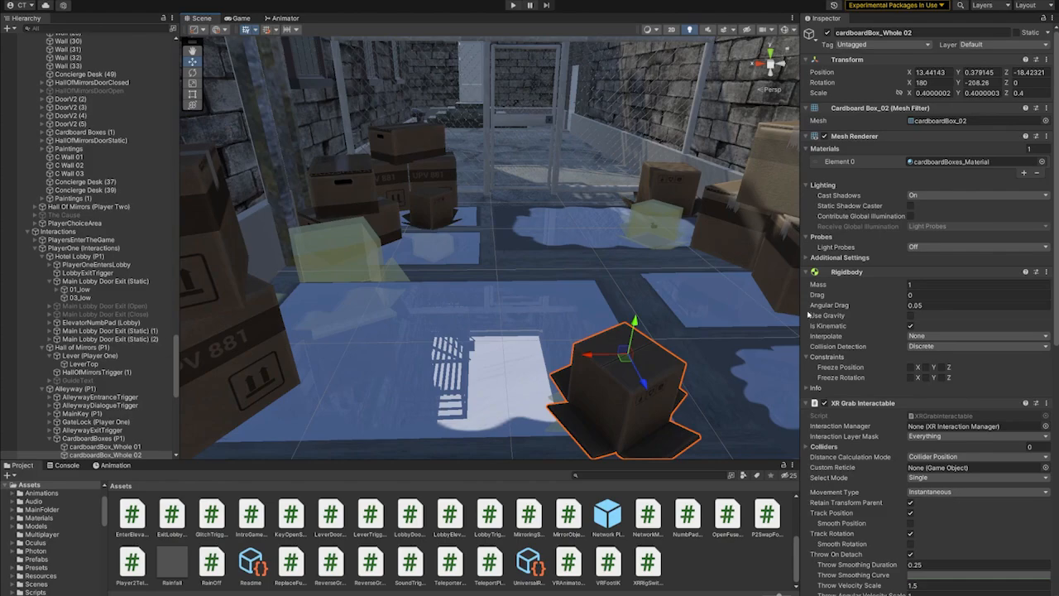
pyautogui.scroll(-3, 574, 324)
pyautogui.scroll(4, 598, 378)
pyautogui.moveTo(637, 326); pyautogui.dragTo(591, 341, button='middle')
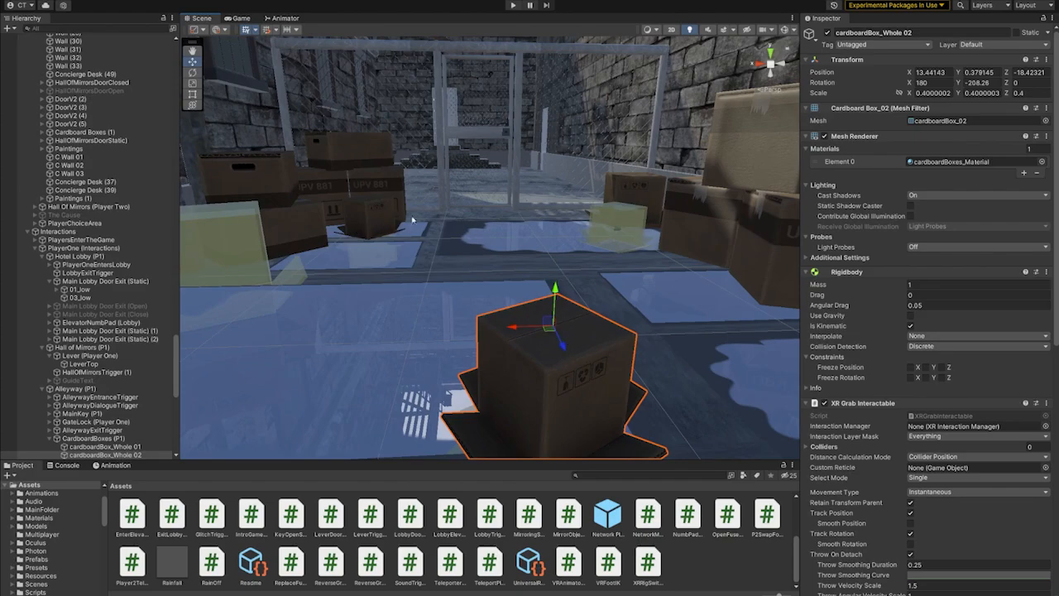
pyautogui.click(374, 220)
pyautogui.click(626, 190)
pyautogui.click(608, 229)
pyautogui.click(243, 269)
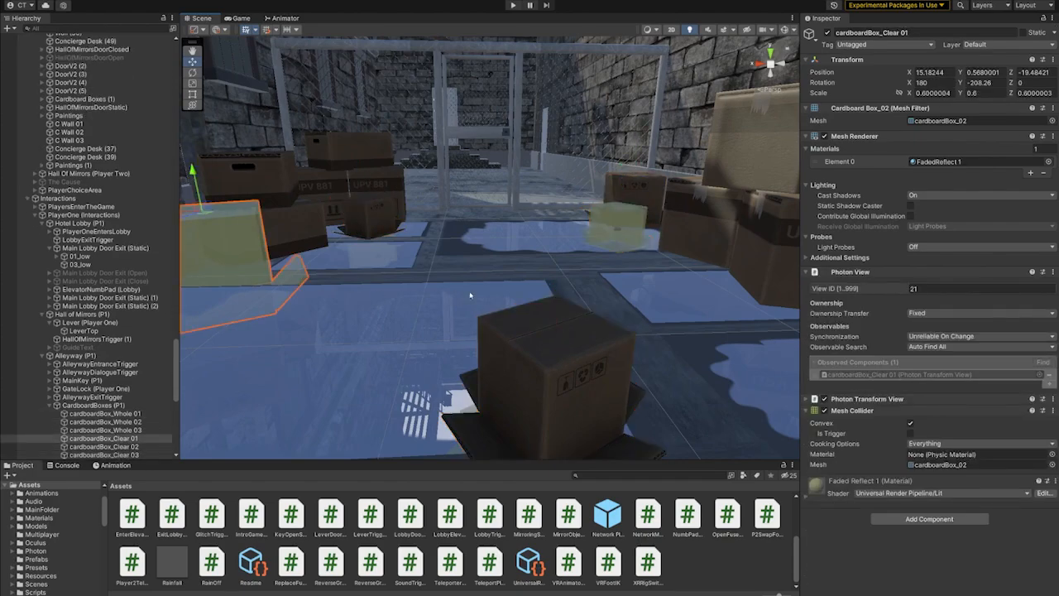
# - Move to the translucent box at the edge of the far puddle and select the silver key inside it
pyautogui.moveTo(470, 295); pyautogui.dragTo(584, 284, button='right')
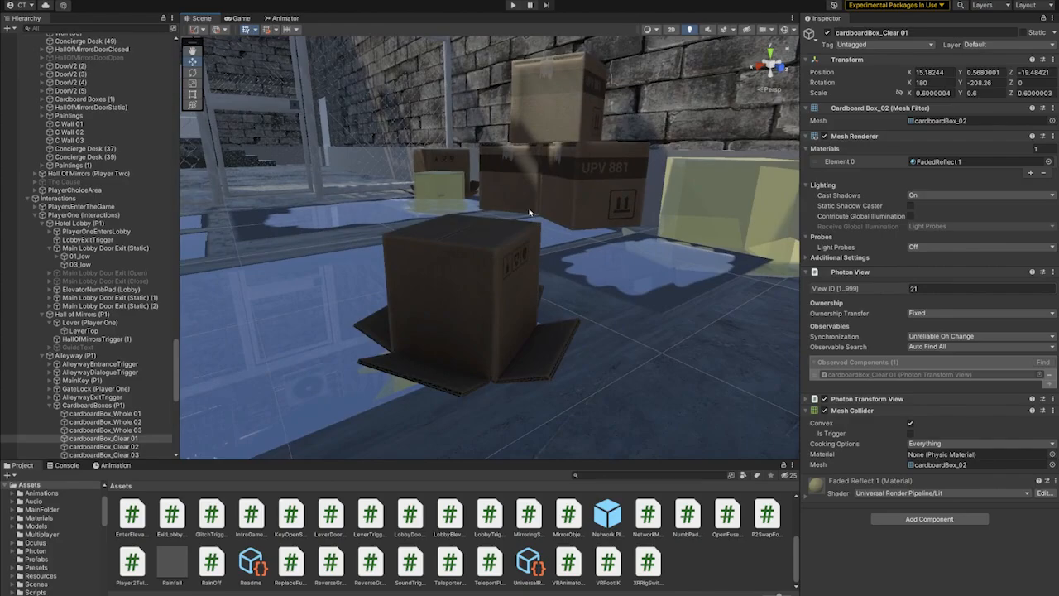
pyautogui.moveTo(530, 213); pyautogui.dragTo(587, 299, button='right')
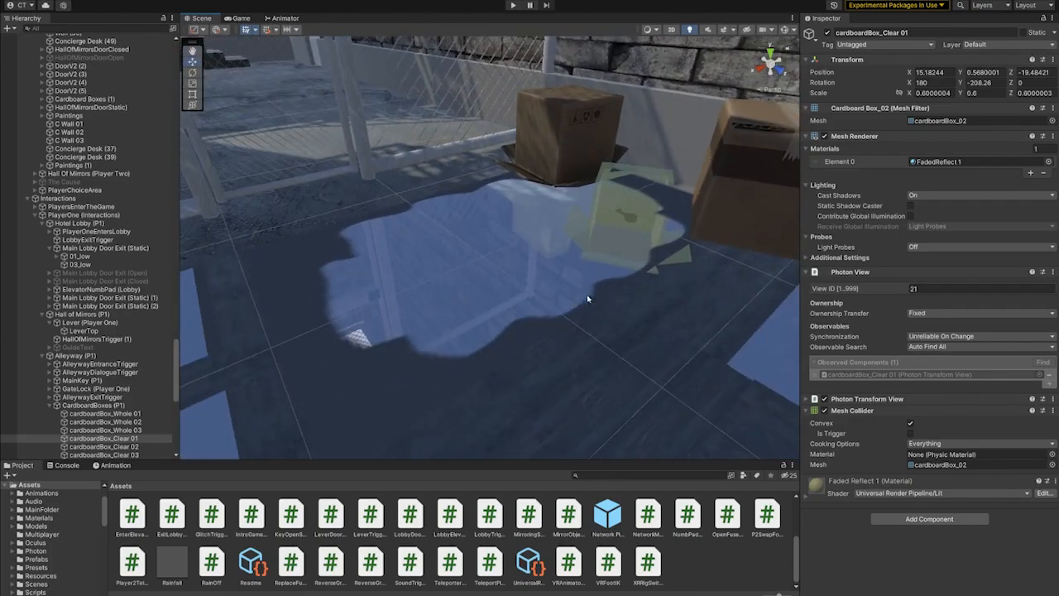
pyautogui.click(631, 222)
pyautogui.click(635, 219)
pyautogui.moveTo(635, 221); pyautogui.dragTo(681, 277, button='middle')
# - Examine the chain link gate with its lock and the alley section behind it
pyautogui.moveTo(681, 277); pyautogui.dragTo(523, 201, button='right')
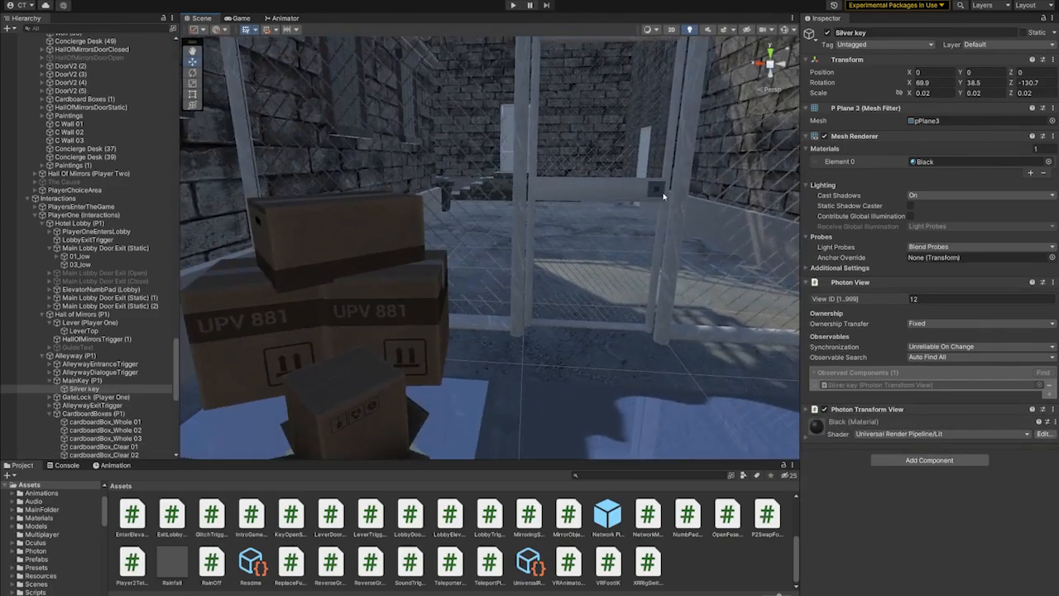
pyautogui.moveTo(662, 196); pyautogui.dragTo(591, 247, button='right')
pyautogui.moveTo(661, 248); pyautogui.dragTo(690, 241, button='right')
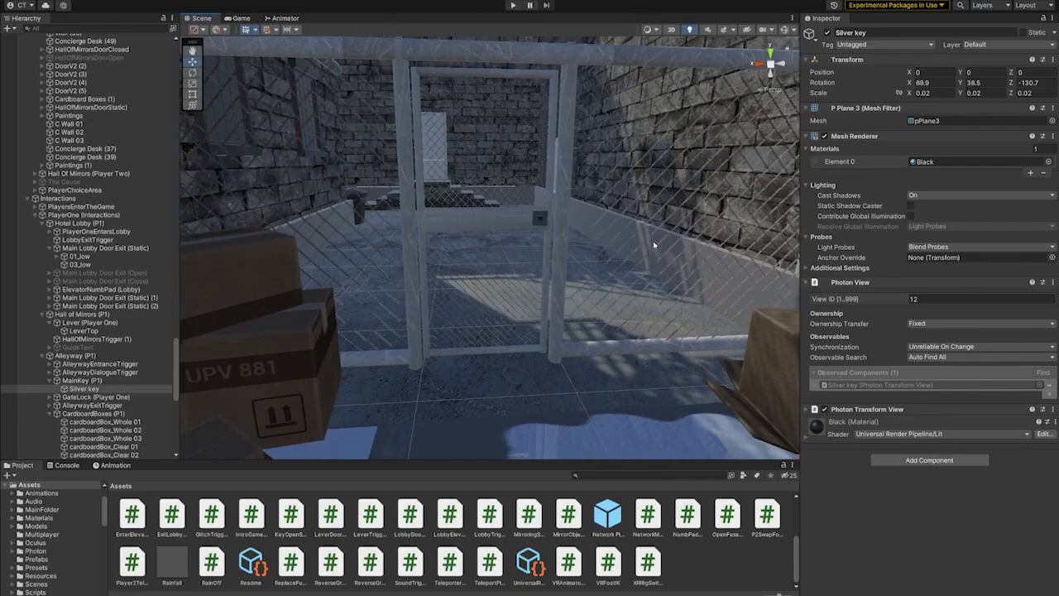
pyautogui.moveTo(625, 360); pyautogui.dragTo(620, 410, button='middle')
pyautogui.moveTo(579, 302); pyautogui.dragTo(567, 394, button='middle')
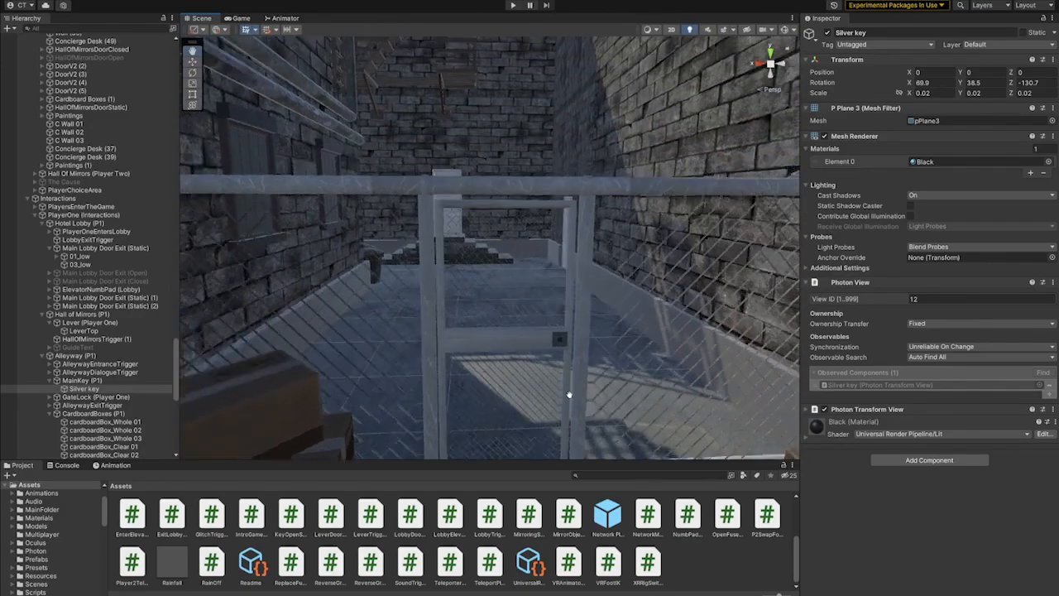
pyautogui.moveTo(550, 273); pyautogui.dragTo(537, 422, button='middle')
# - Select and frame Alley Floor (14), the floor section around the chain link gate
pyautogui.click(506, 257)
pyautogui.press('f')
pyautogui.moveTo(619, 307); pyautogui.dragTo(527, 298, button='middle')
pyautogui.scroll(3, 419, 274)
pyautogui.click(526, 298)
pyautogui.press('f')
pyautogui.scroll(5, 567, 200)
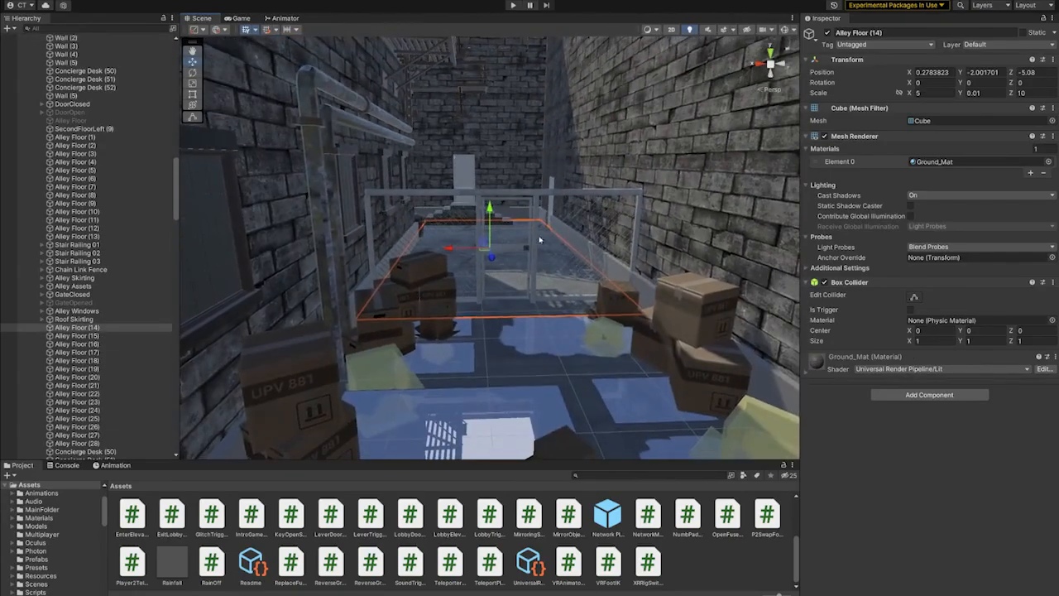
# - Select the brick wall panel near the side door beyond the gate and approach it in close view
pyautogui.scroll(5, 567, 201)
pyautogui.click(590, 243)
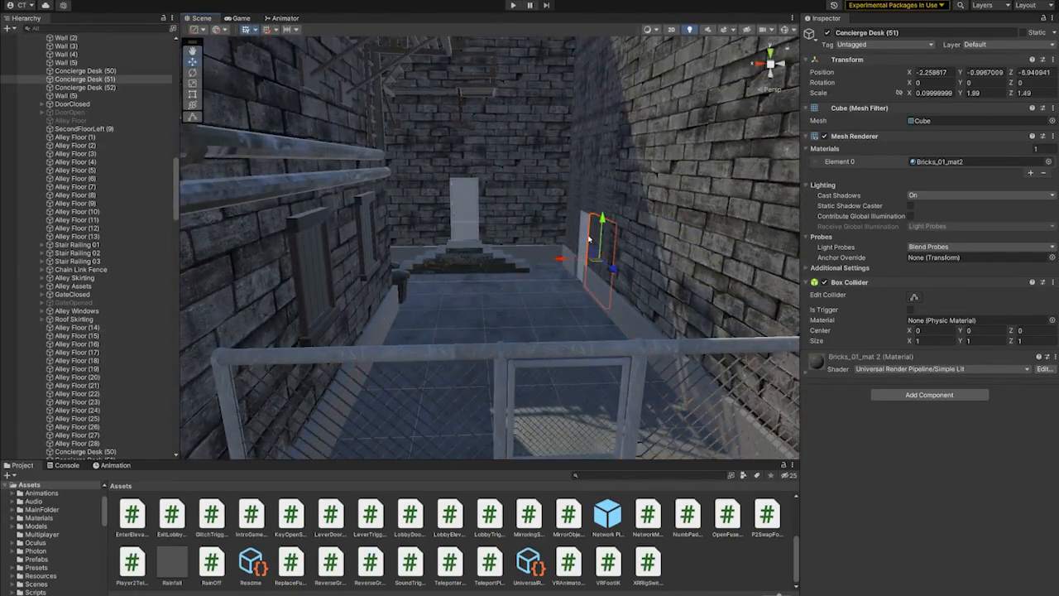
pyautogui.press('f')
pyautogui.scroll(5, 598, 319)
pyautogui.moveTo(588, 255); pyautogui.dragTo(649, 331, button='middle')
pyautogui.scroll(2, 418, 269)
# - Frame Elevator Door Right and view the call buttons and instruction text beside the elevator entrance
pyautogui.click(619, 179)
pyautogui.press('f')
pyautogui.scroll(2, 607, 256)
pyautogui.moveTo(650, 331); pyautogui.dragTo(704, 313, button='right')
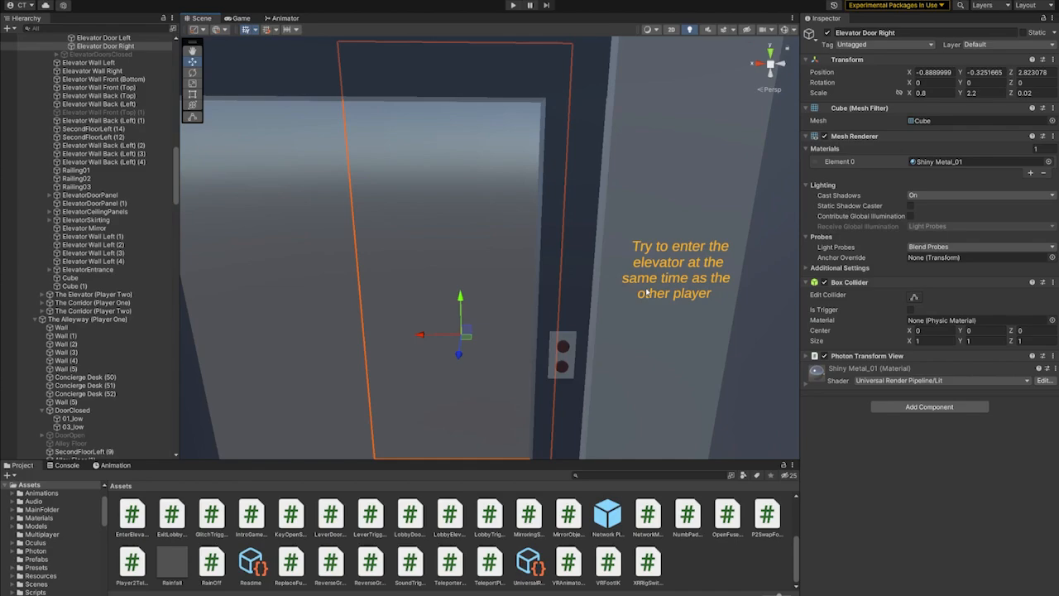
# - Move inside the elevator, look around its mirrored interior and select FuseBoxDoor (P1)
pyautogui.moveTo(591, 257); pyautogui.dragTo(631, 260, button='right')
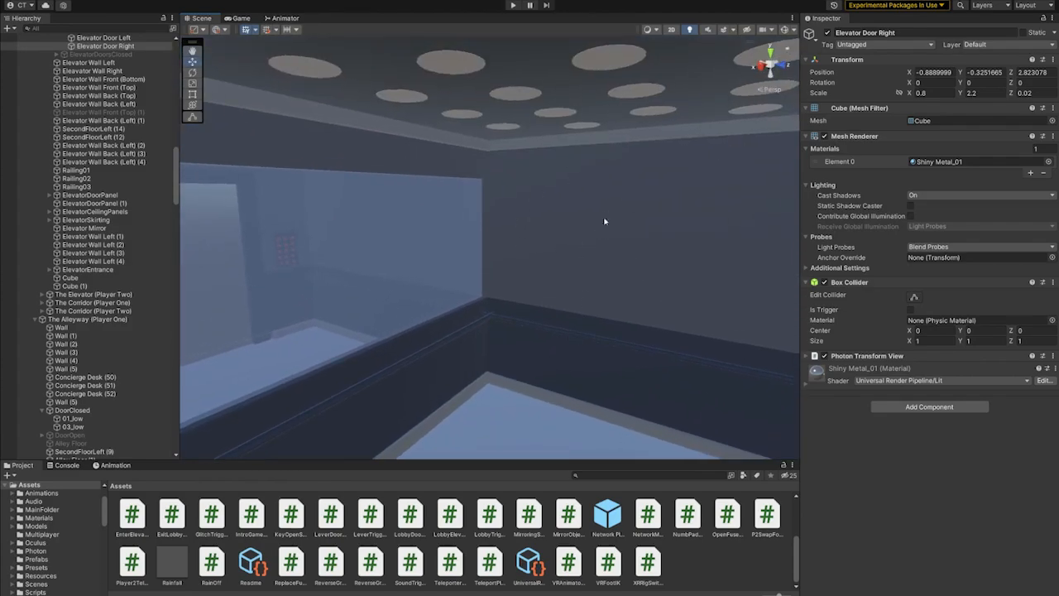
pyautogui.moveTo(684, 149); pyautogui.dragTo(521, 153, button='right')
pyautogui.moveTo(388, 309); pyautogui.dragTo(571, 310, button='right')
pyautogui.click(536, 199)
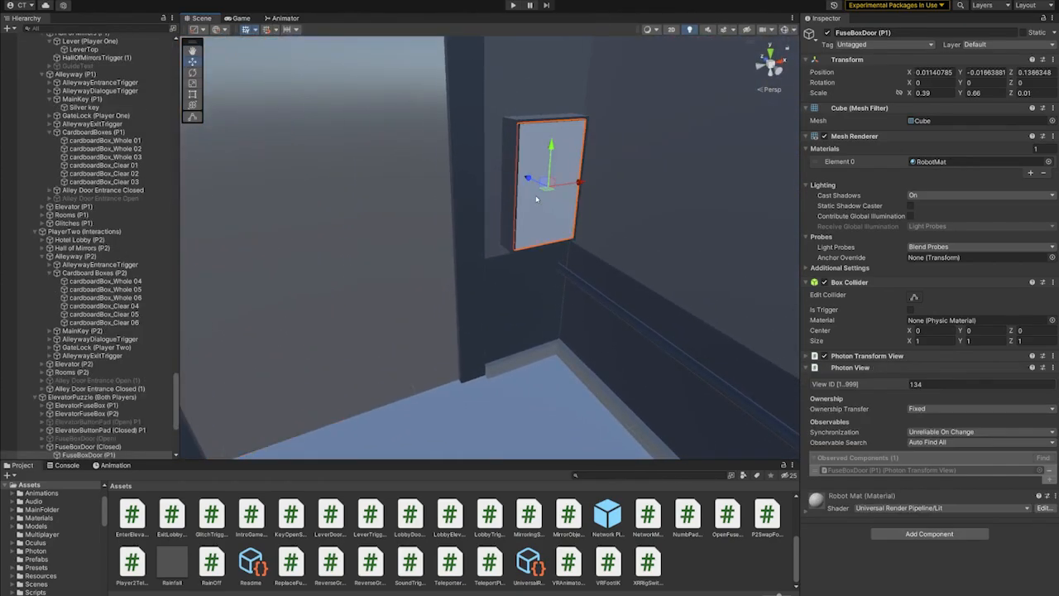
# - Deactivate FuseBoxDoor (P1) to view the items inside the box, and look at the elevator's button pad
pyautogui.moveTo(536, 198); pyautogui.dragTo(541, 219, button='right')
pyautogui.click(826, 34)
pyautogui.moveTo(613, 178); pyautogui.dragTo(524, 217, button='middle')
pyautogui.scroll(6, 508, 271)
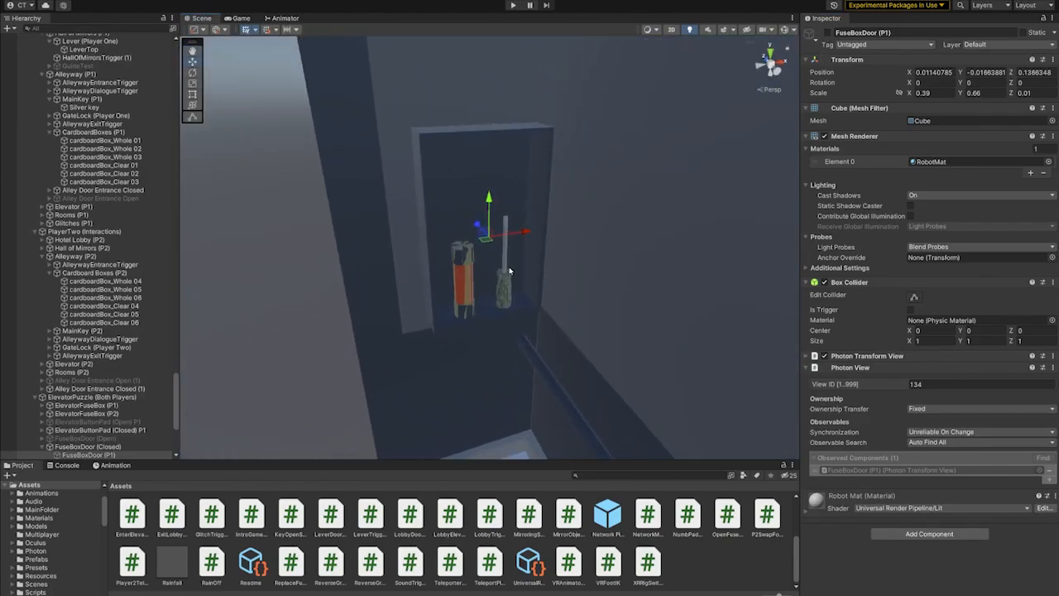
pyautogui.moveTo(374, 263); pyautogui.dragTo(313, 231, button='right')
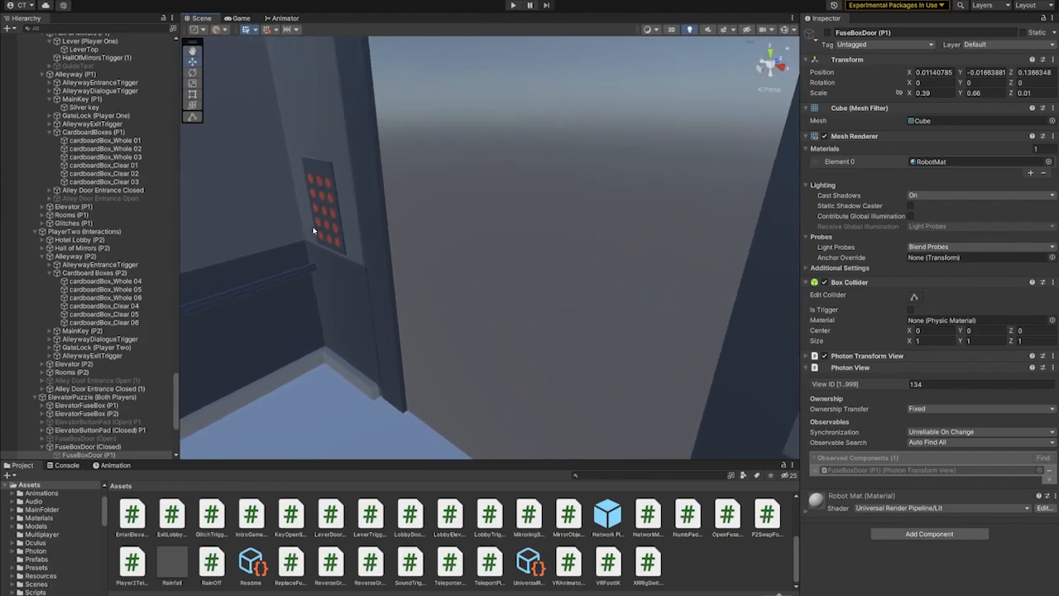
# - Deactivate ElevatorButtonPad (P1) in the elevator and look at the fuse compartment behind it
pyautogui.click(331, 209)
pyautogui.click(827, 34)
pyautogui.moveTo(495, 240); pyautogui.dragTo(603, 250, button='middle')
pyautogui.moveTo(481, 210); pyautogui.dragTo(688, 274, button='right')
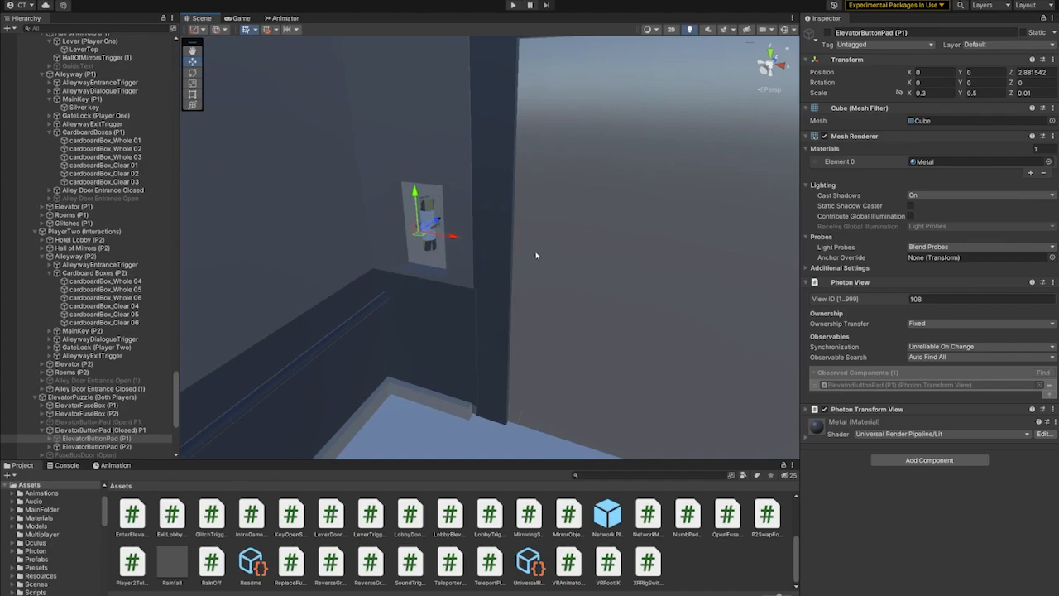
pyautogui.moveTo(536, 256); pyautogui.dragTo(592, 266, button='right')
pyautogui.moveTo(530, 284); pyautogui.dragTo(691, 296, button='right')
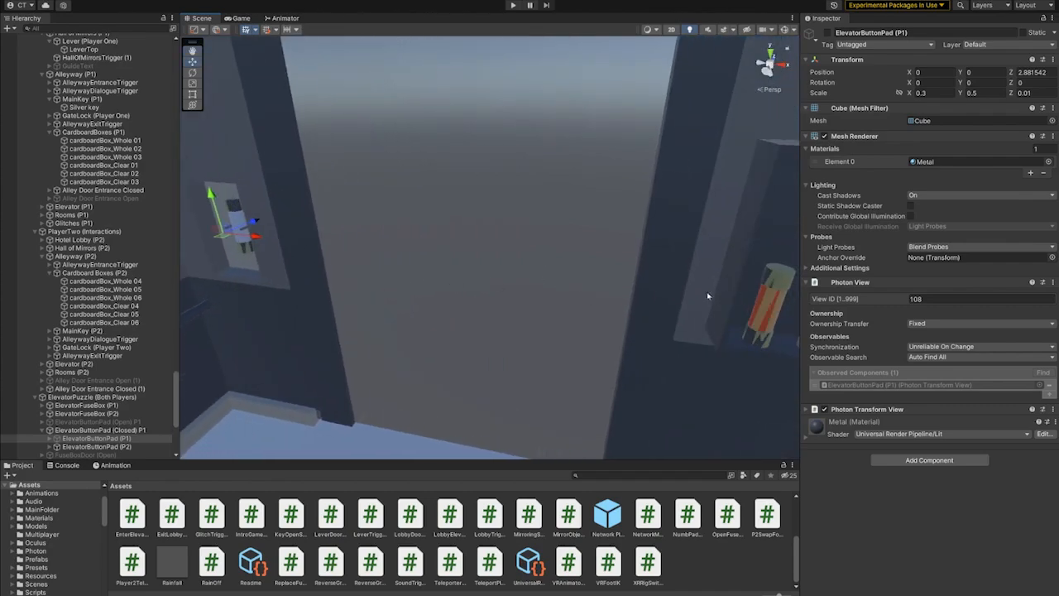
# - Approach the open fuse box and select the screwdriver tool and its mirrored screwdriver part polySurface4
pyautogui.moveTo(708, 295); pyautogui.dragTo(452, 307, button='middle')
pyautogui.moveTo(637, 314); pyautogui.dragTo(601, 313, button='middle')
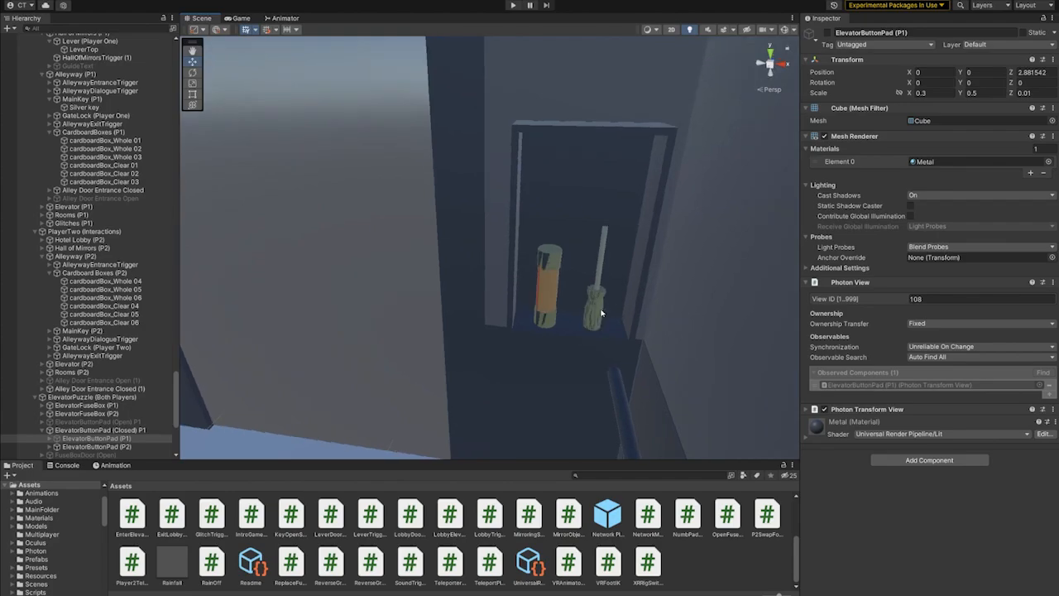
pyautogui.click(596, 308)
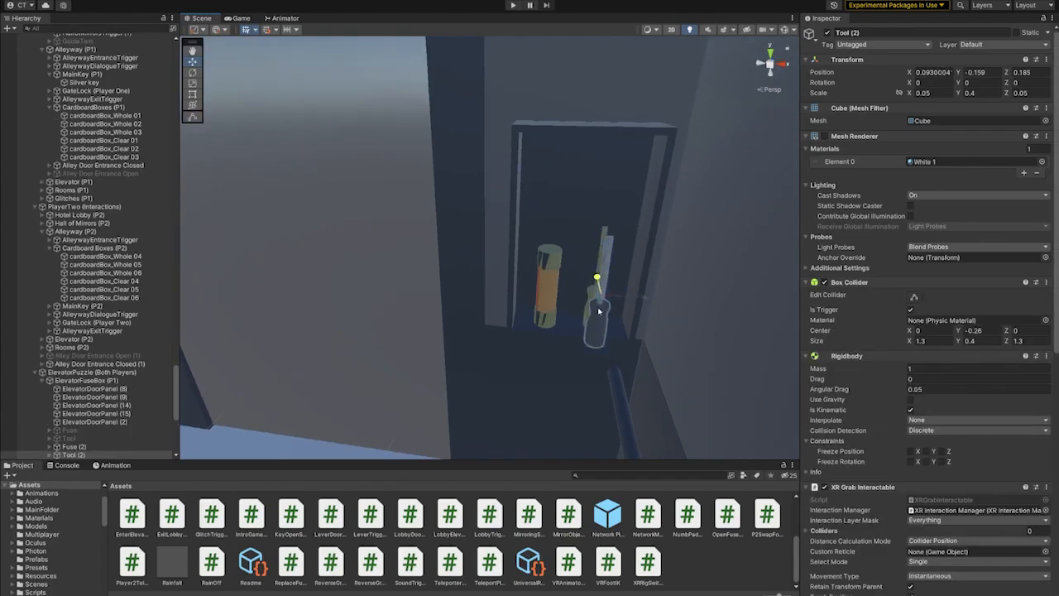
pyautogui.click(596, 301)
pyautogui.moveTo(598, 302); pyautogui.dragTo(590, 335, button='right')
pyautogui.moveTo(466, 330); pyautogui.dragTo(458, 310, button='right')
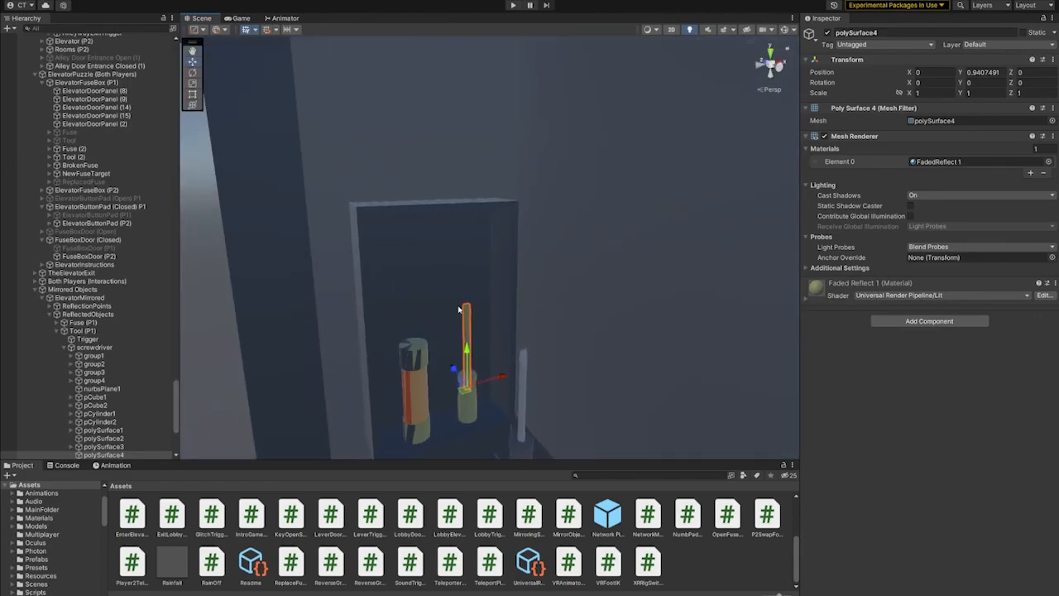
# - View the mirrored elevator interior and select BrokenFuse in the button pad recess
pyautogui.moveTo(498, 357); pyautogui.dragTo(488, 303, button='right')
pyautogui.moveTo(630, 311); pyautogui.dragTo(684, 316, button='right')
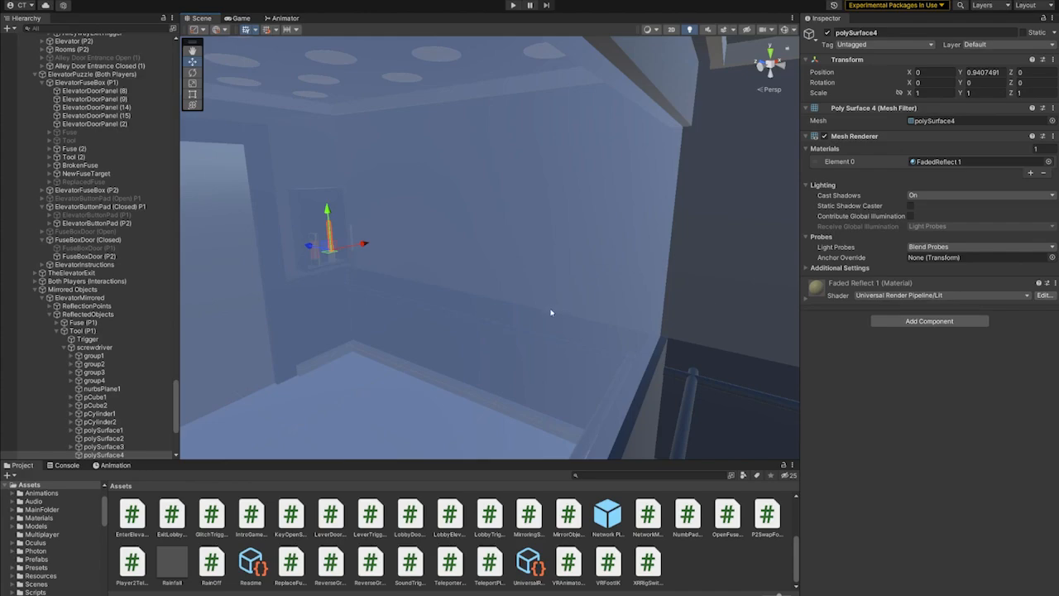
pyautogui.moveTo(551, 311); pyautogui.dragTo(546, 276, button='right')
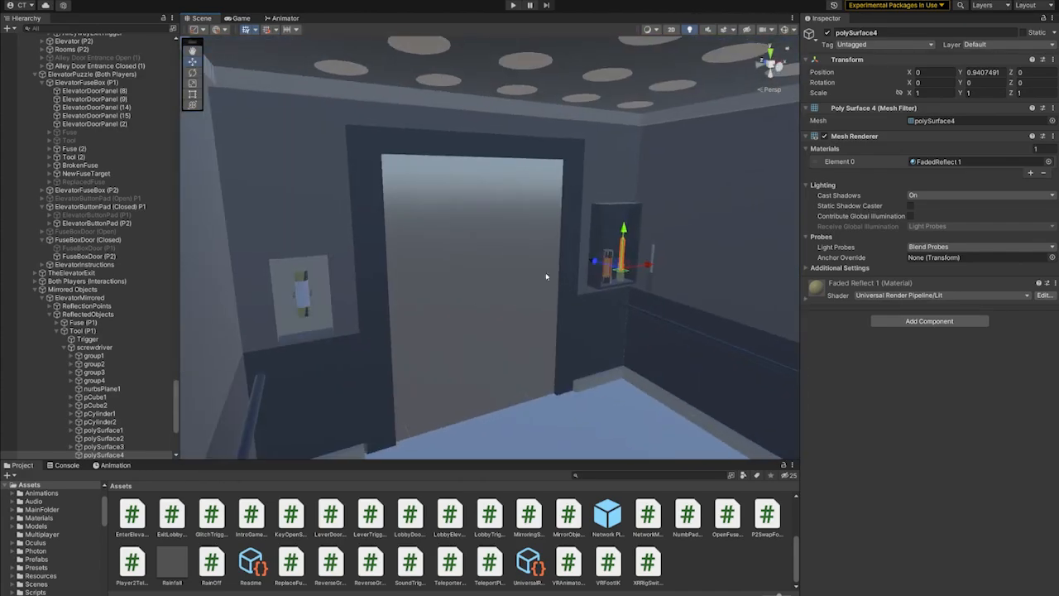
pyautogui.click(300, 294)
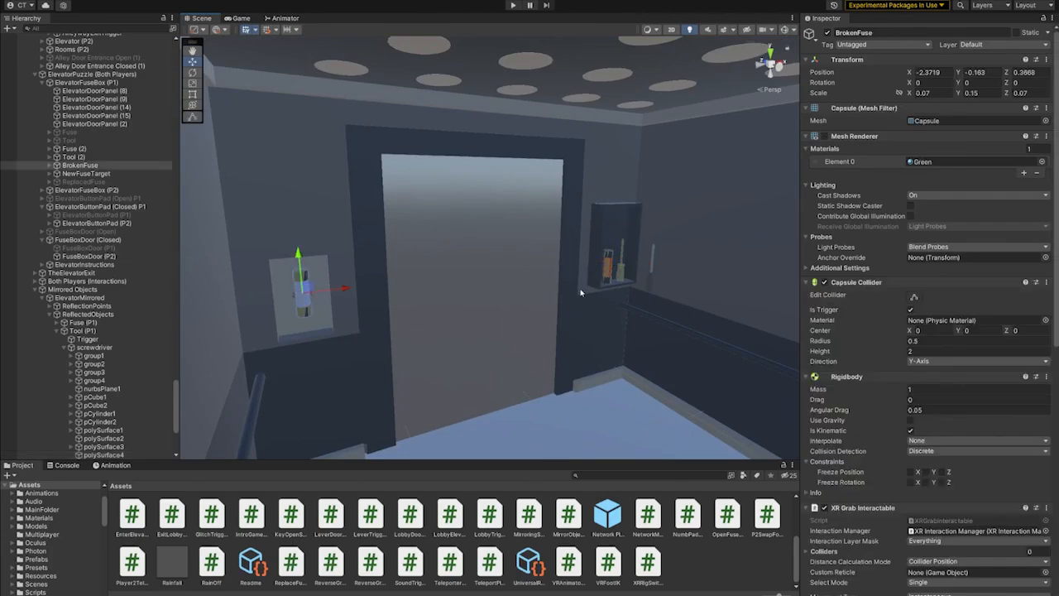
pyautogui.moveTo(666, 292); pyautogui.dragTo(572, 267, button='right')
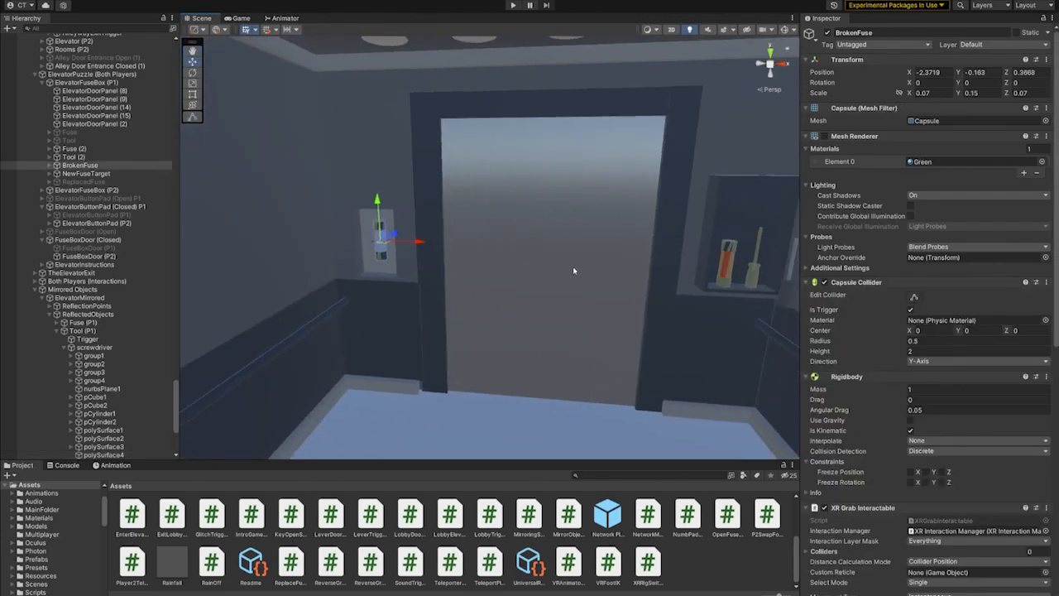
# - Open the elevator doorway by moving Elevator Door Right to X -1.525 and Elevator Door Left to X 0.349
pyautogui.click(530, 258)
pyautogui.moveTo(534, 259); pyautogui.dragTo(444, 255)
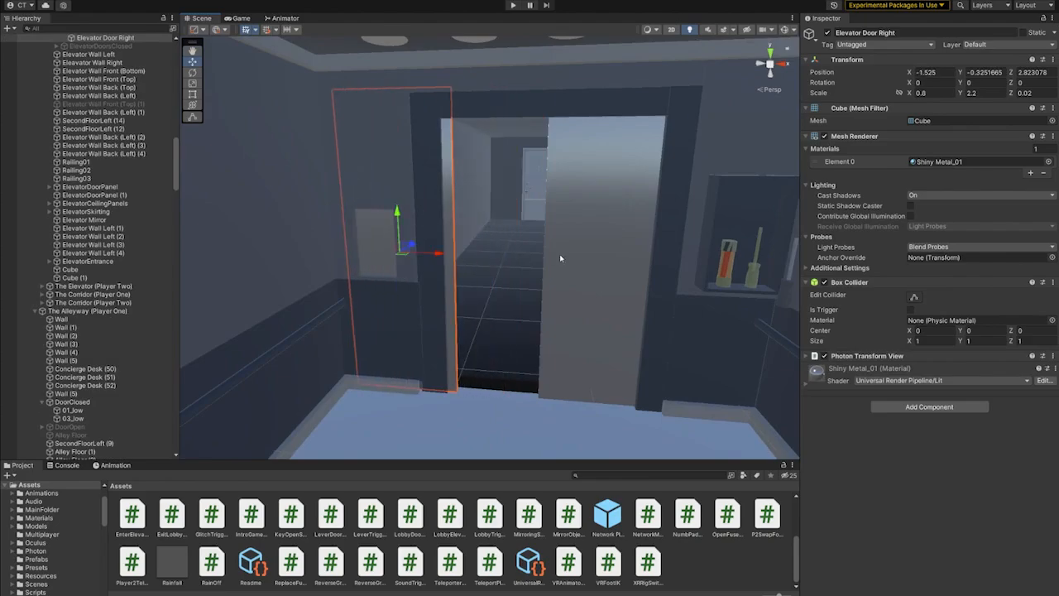
pyautogui.click(566, 258)
pyautogui.moveTo(690, 262); pyautogui.dragTo(762, 264)
pyautogui.moveTo(594, 275); pyautogui.dragTo(619, 258, button='right')
pyautogui.scroll(5, 560, 270)
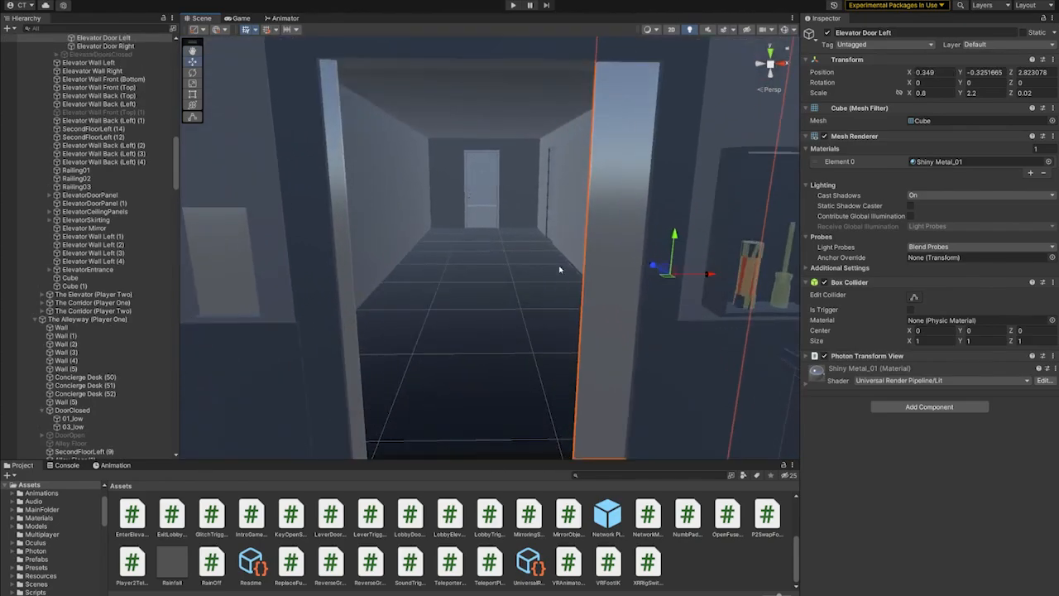
# - Examine the corridor beyond the open elevator doors and the outside of the surrounding building blocks
pyautogui.moveTo(551, 222); pyautogui.dragTo(671, 341, button='middle')
pyautogui.scroll(-5, 507, 290)
pyautogui.moveTo(508, 290); pyautogui.dragTo(546, 303, button='middle')
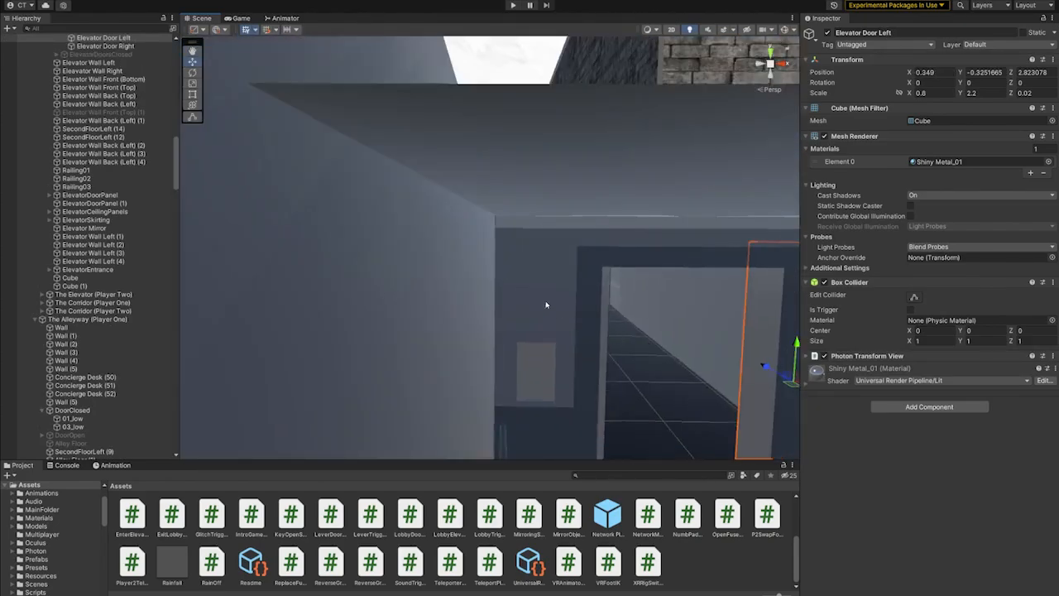
pyautogui.moveTo(546, 303); pyautogui.dragTo(621, 345, button='right')
pyautogui.scroll(-5, 621, 345)
pyautogui.moveTo(622, 345); pyautogui.dragTo(624, 349, button='middle')
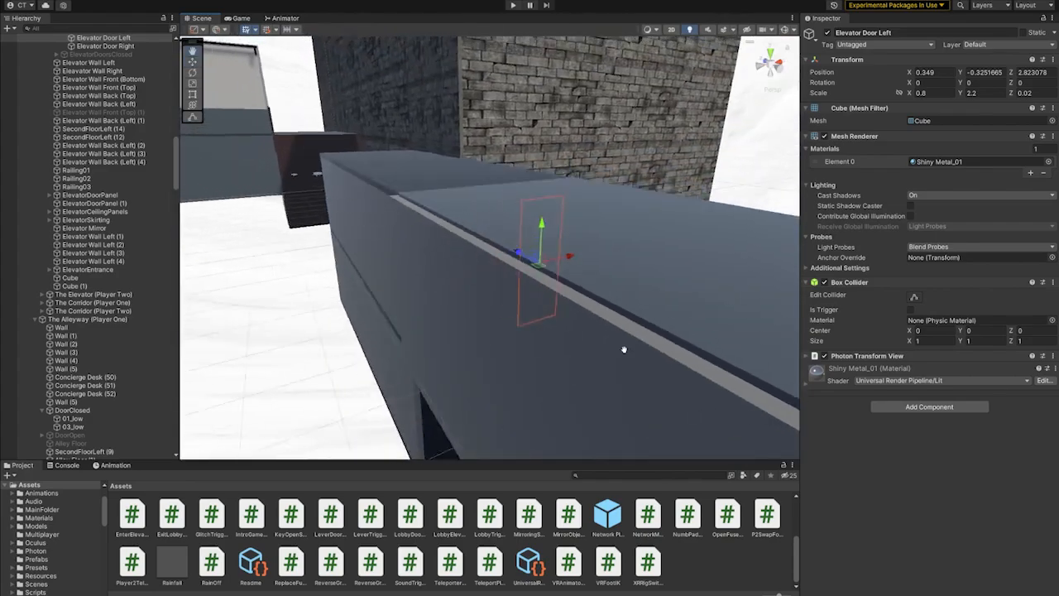
pyautogui.scroll(-3, 624, 349)
pyautogui.moveTo(560, 289); pyautogui.dragTo(608, 320, button='middle')
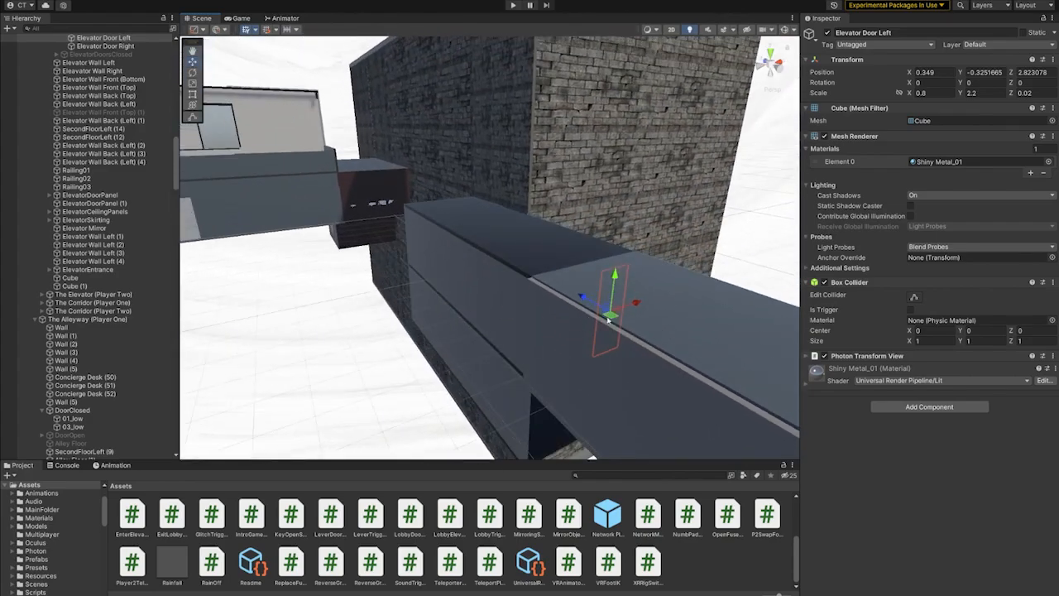
# - Collapse the Hotel Lobby (Player One), The Elevator, The Alleyway (Player One) and Hall Of Mirrors (Player One) groups in the hierarchy
pyautogui.moveTo(177, 168); pyautogui.dragTo(176, 65)
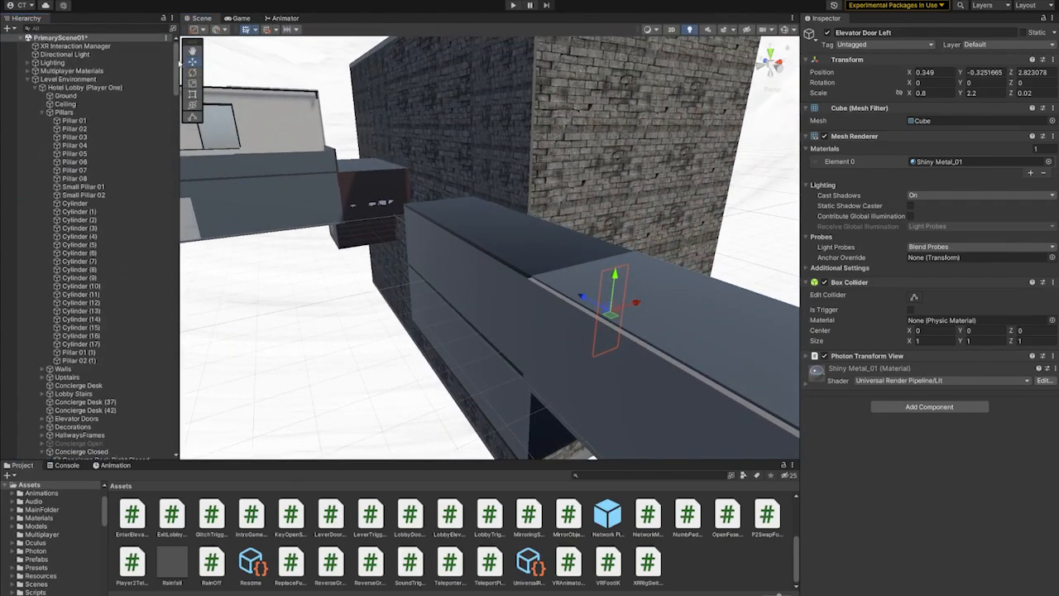
pyautogui.click(34, 87)
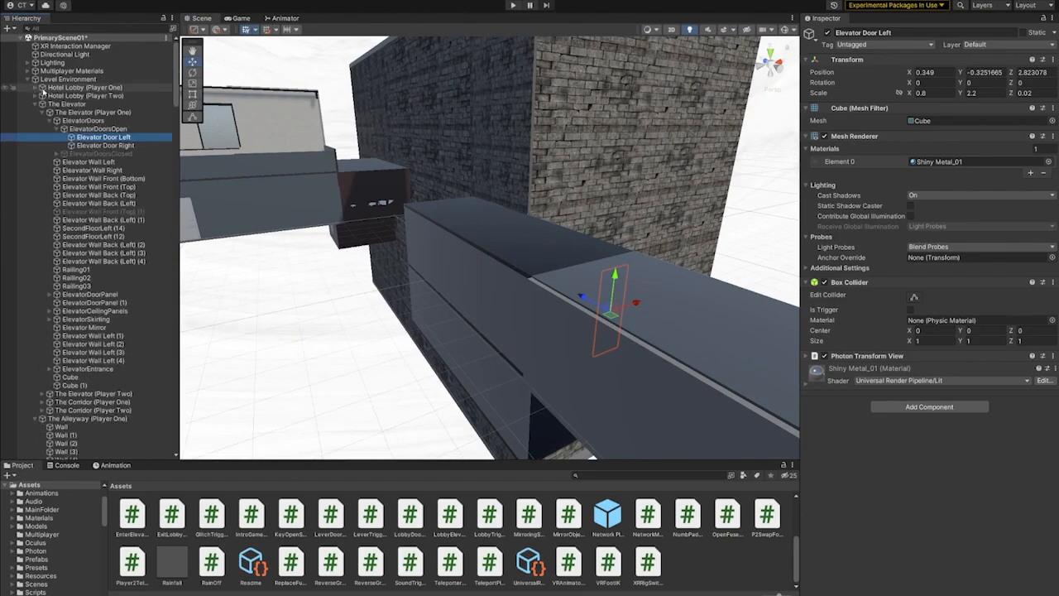
pyautogui.click(37, 105)
pyautogui.click(37, 112)
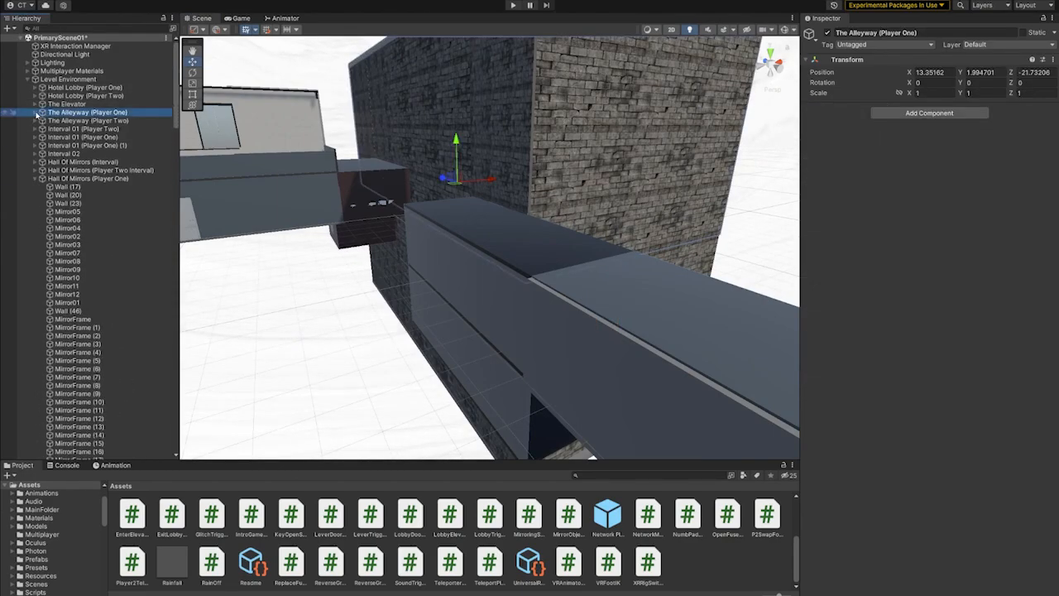
pyautogui.click(36, 179)
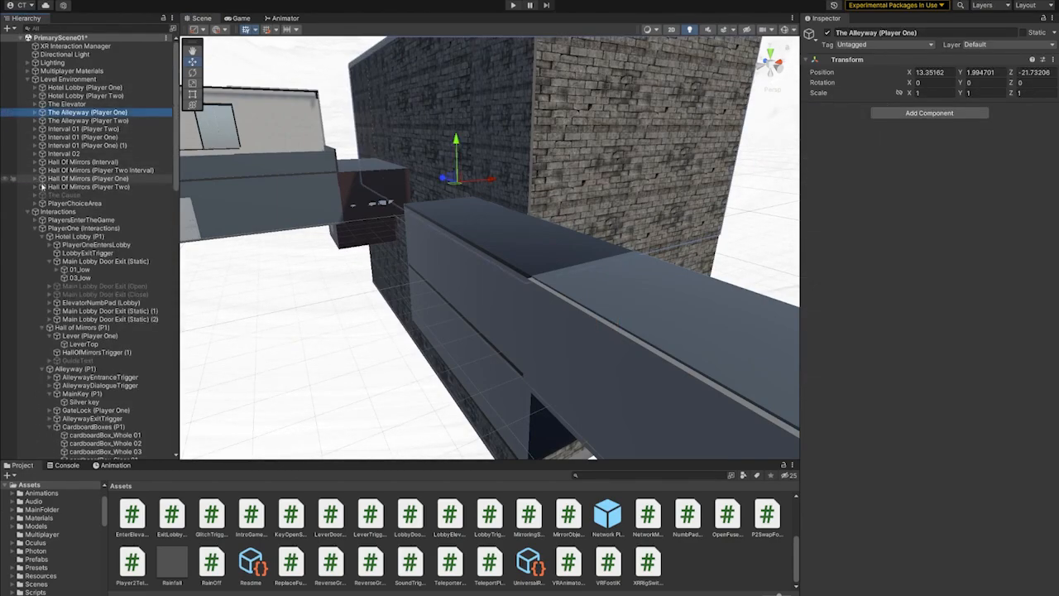
# - Deactivate every area from Hotel Lobby (Player One) through Hall Of Mirrors (Player Two) except The Elevator, and activate The Cause
pyautogui.keyDown('shift'); pyautogui.click(83, 87); pyautogui.keyUp('shift')
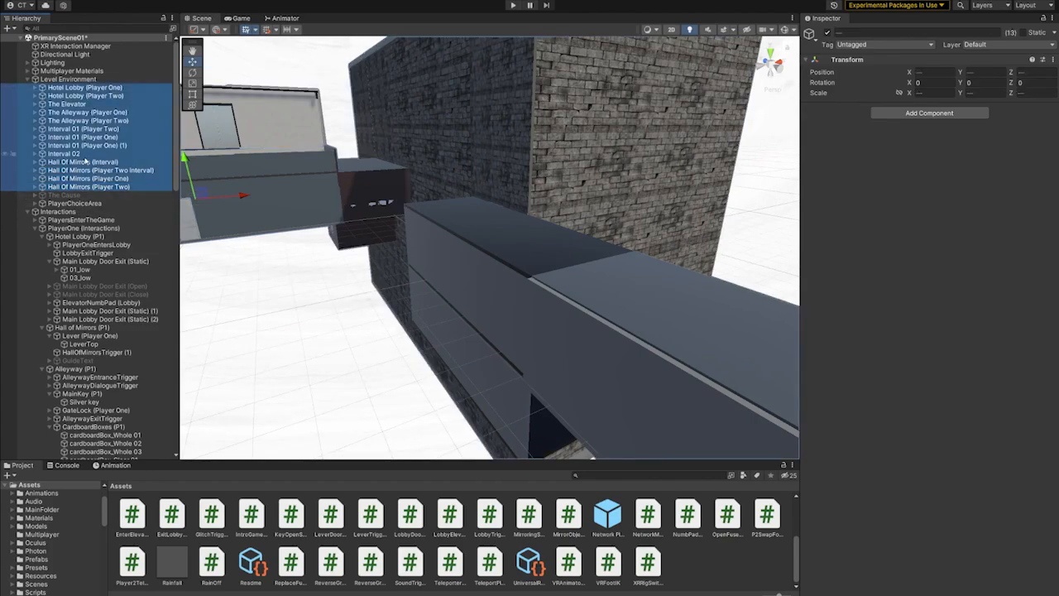
pyautogui.click(829, 33)
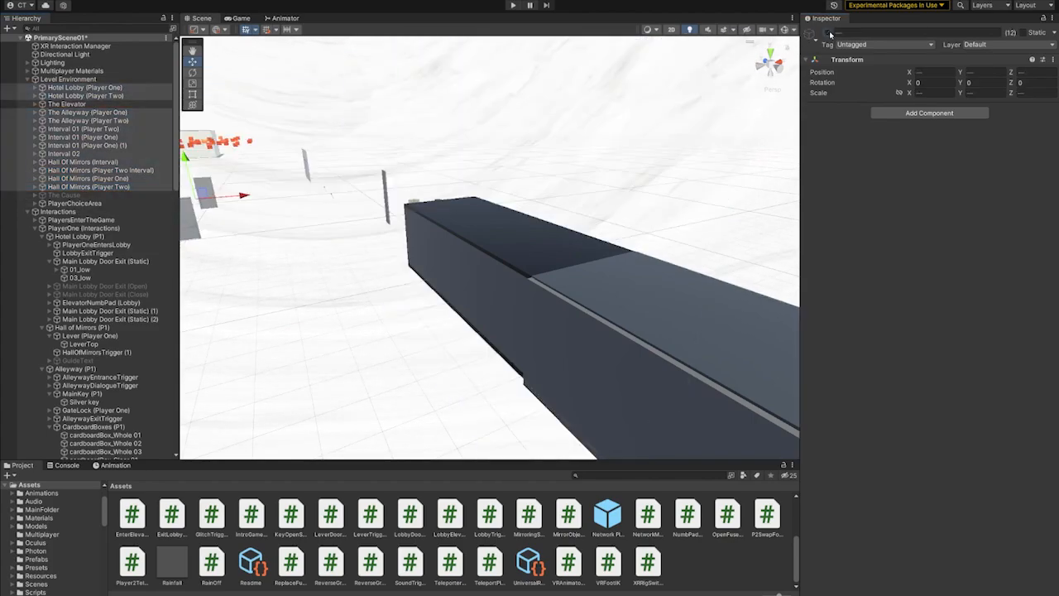
pyautogui.click(64, 194)
pyautogui.click(828, 33)
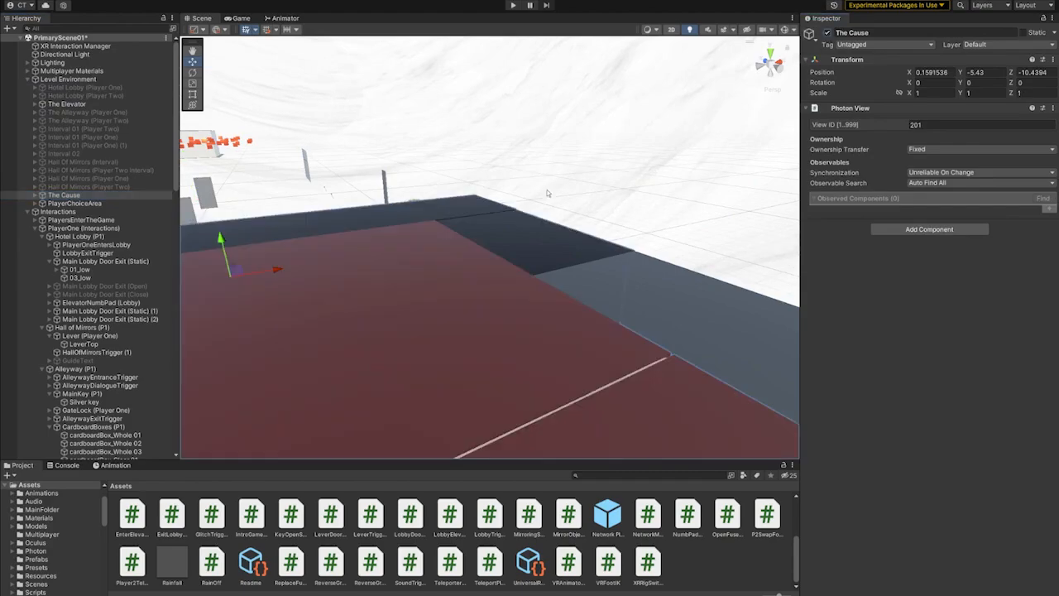
# - Look at the elevator entrance and its instruction text, and select Elevator Door Left
pyautogui.scroll(5, 629, 302)
pyautogui.scroll(5, 534, 357)
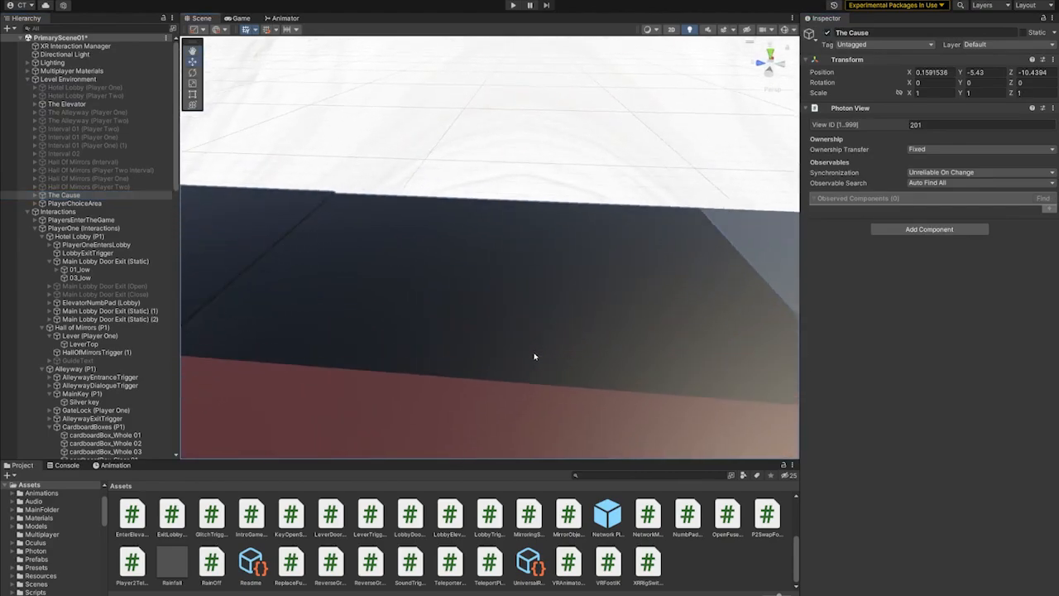
pyautogui.moveTo(532, 356); pyautogui.dragTo(518, 246)
pyautogui.scroll(5, 505, 275)
pyautogui.moveTo(503, 276); pyautogui.dragTo(485, 298, button='right')
pyautogui.scroll(5, 485, 298)
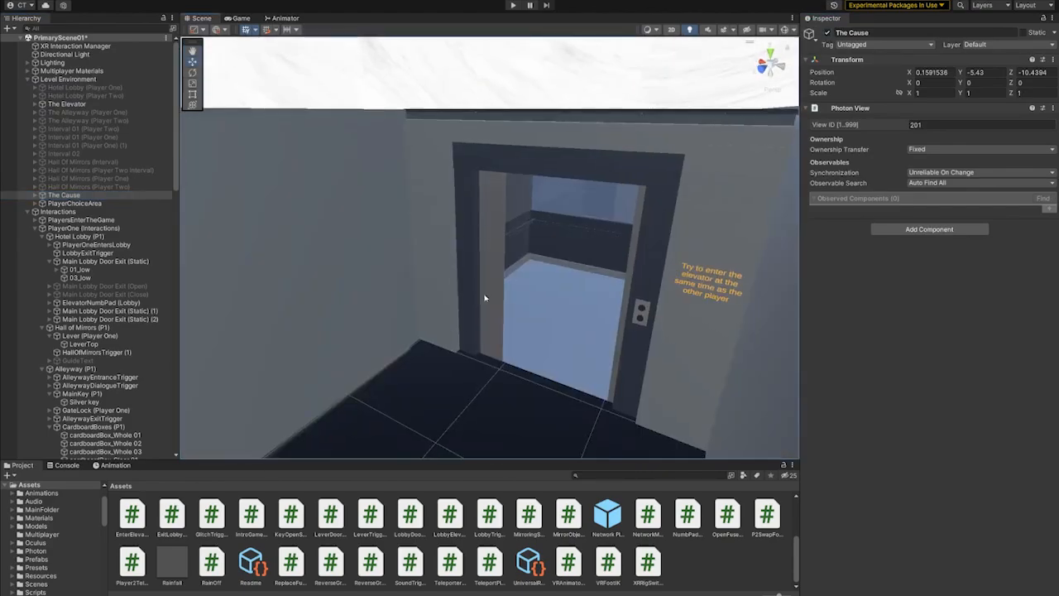
pyautogui.moveTo(485, 298); pyautogui.dragTo(601, 215, button='middle')
pyautogui.scroll(3, 570, 221)
pyautogui.click(551, 225)
pyautogui.moveTo(550, 224); pyautogui.dragTo(594, 283, button='right')
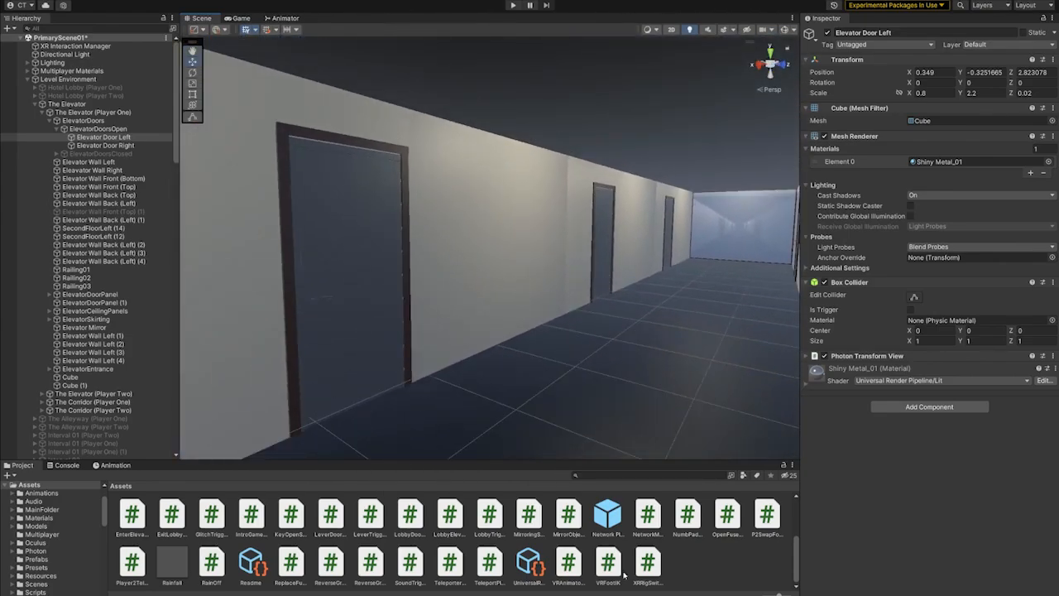
# - Examine the hotel corridor with its room doors and mirrored end wall, continuing into a guest room
pyautogui.moveTo(453, 424); pyautogui.dragTo(496, 437, button='right')
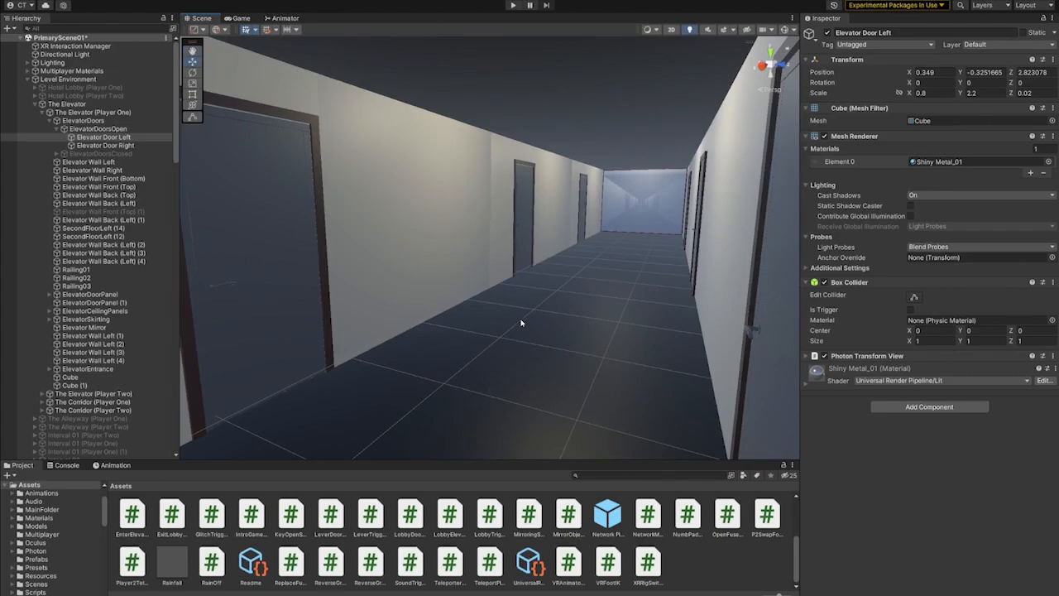
pyautogui.scroll(5, 566, 354)
pyautogui.moveTo(566, 355); pyautogui.dragTo(472, 333, button='right')
pyautogui.scroll(1, 496, 344)
pyautogui.moveTo(520, 355); pyautogui.dragTo(536, 331, button='middle')
pyautogui.moveTo(426, 341); pyautogui.dragTo(479, 348, button='middle')
pyautogui.scroll(2, 534, 354)
pyautogui.moveTo(484, 287); pyautogui.dragTo(541, 340, button='middle')
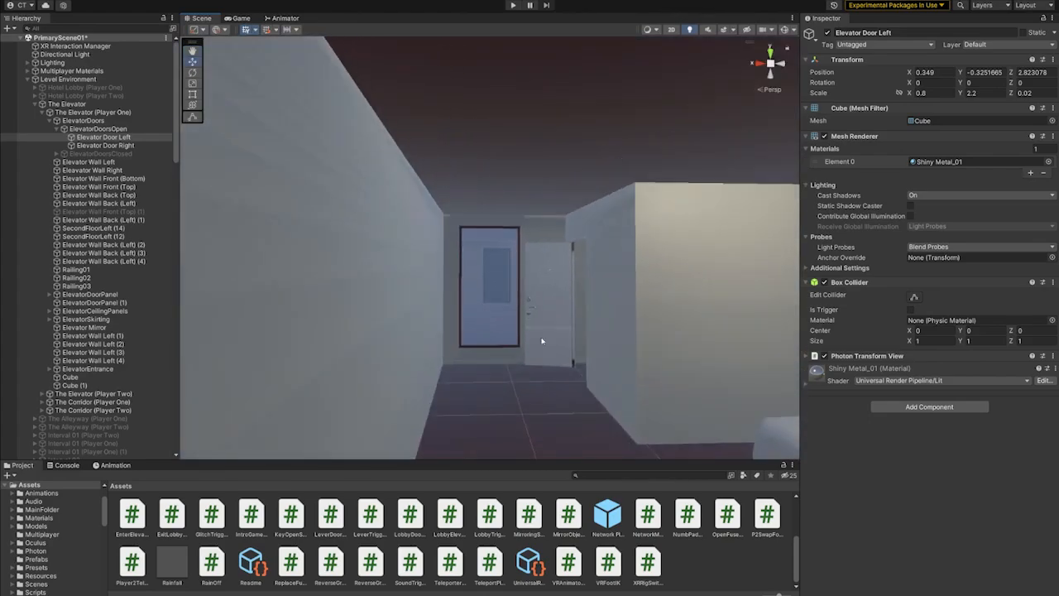
# - Examine the hotel room's interior, including the bed and the closet
pyautogui.moveTo(541, 340); pyautogui.dragTo(775, 402, button='right')
pyautogui.scroll(5, 554, 302)
pyautogui.moveTo(513, 288); pyautogui.dragTo(770, 301, button='right')
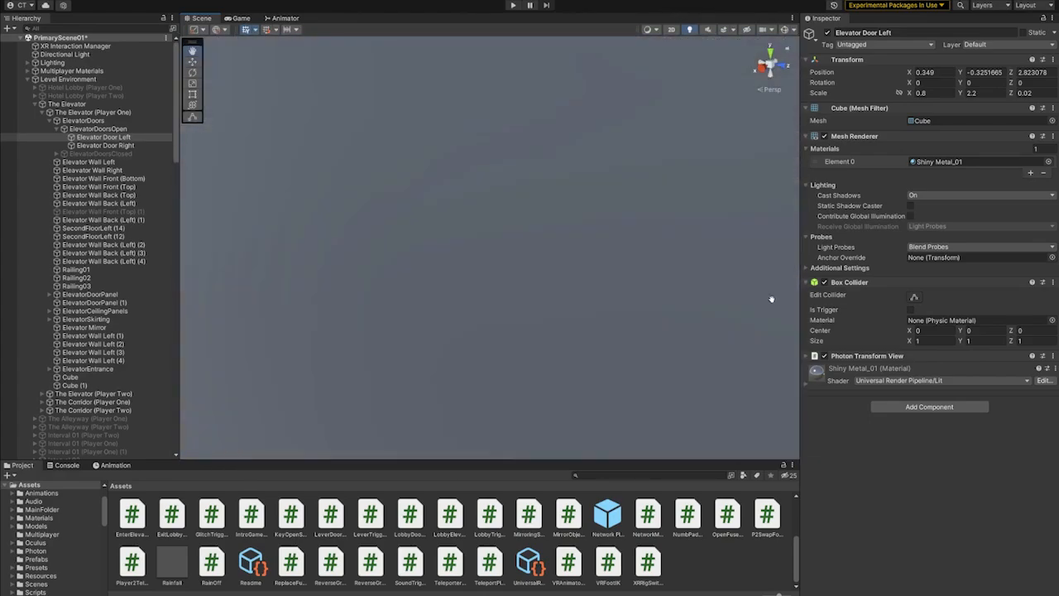
pyautogui.scroll(-4, 555, 278)
pyautogui.moveTo(555, 279); pyautogui.dragTo(503, 282, button='right')
pyautogui.moveTo(504, 281); pyautogui.dragTo(657, 267, button='middle')
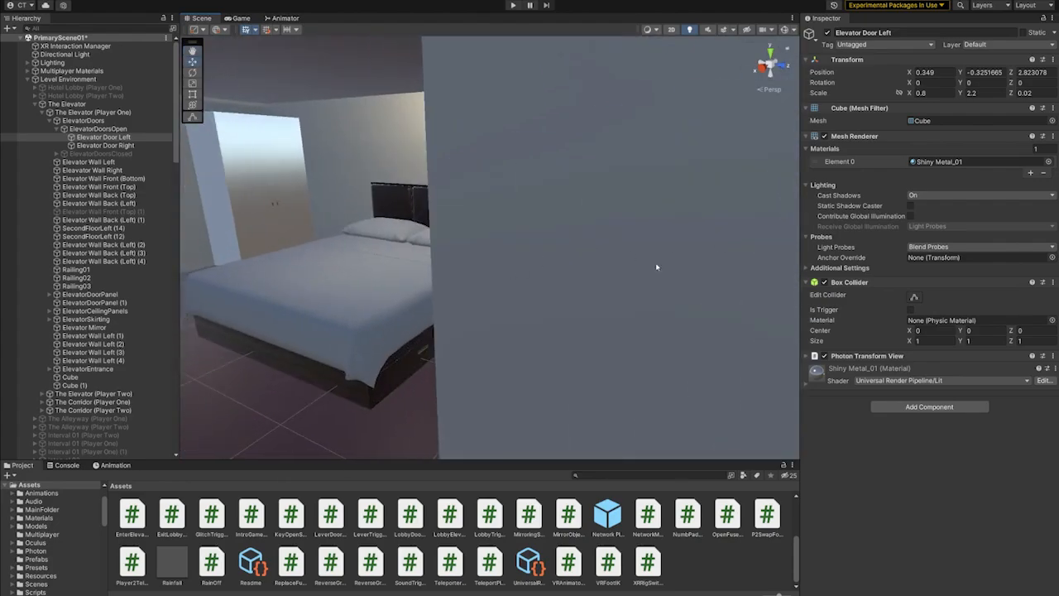
pyautogui.moveTo(657, 267); pyautogui.dragTo(499, 253, button='right')
pyautogui.scroll(3, 499, 253)
pyautogui.moveTo(499, 253); pyautogui.dragTo(796, 247, button='middle')
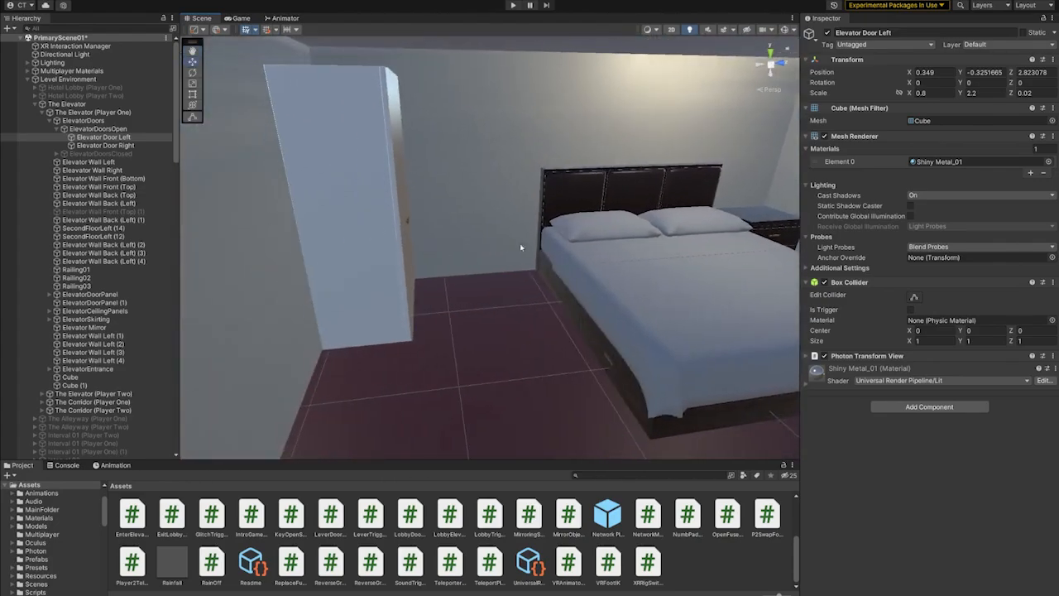
# - Select and frame Floor 02 (2) and the mirror Mirror04 (7) at the end of the hotel corridor
pyautogui.scroll(-4, 459, 170)
pyautogui.click(459, 140)
pyautogui.press('f')
pyautogui.click(442, 191)
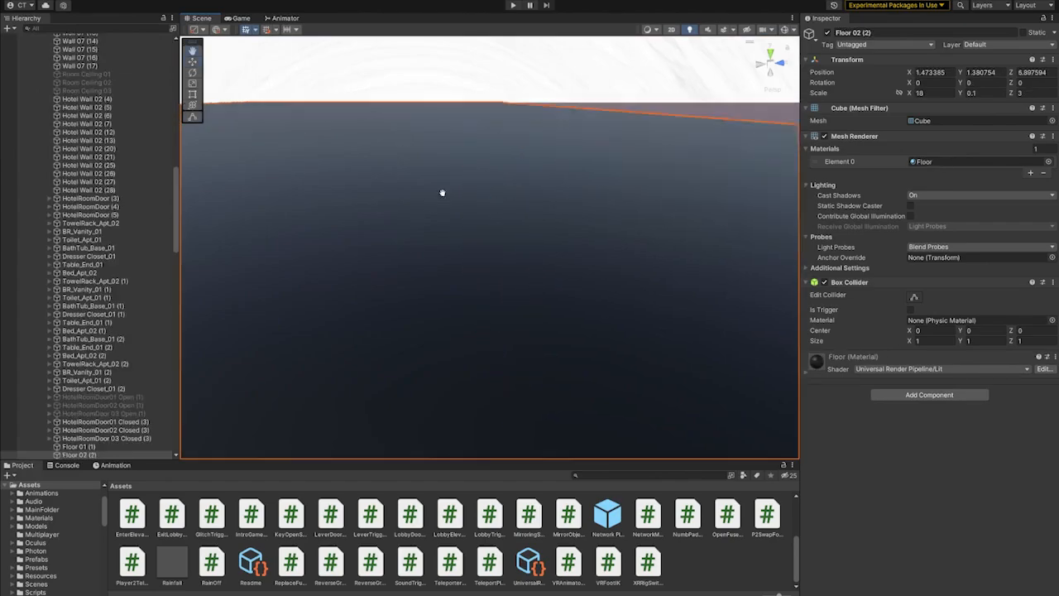
pyautogui.scroll(3, 442, 191)
pyautogui.click(455, 169)
pyautogui.press('f')
pyautogui.scroll(6, 488, 258)
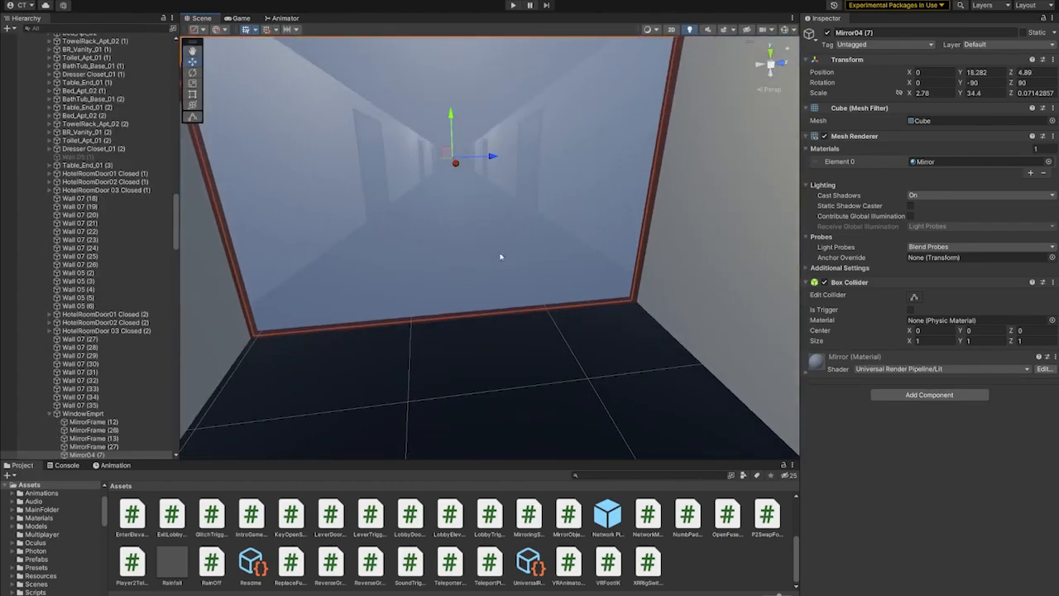
# - Select the green cube TheCause beside the mirror and frame it in close view
pyautogui.moveTo(501, 256); pyautogui.dragTo(485, 336, button='right')
pyautogui.scroll(-3, 604, 277)
pyautogui.moveTo(485, 336); pyautogui.dragTo(493, 338, button='middle')
pyautogui.moveTo(493, 337); pyautogui.dragTo(533, 275, button='right')
pyautogui.click(511, 256)
pyautogui.press('f')
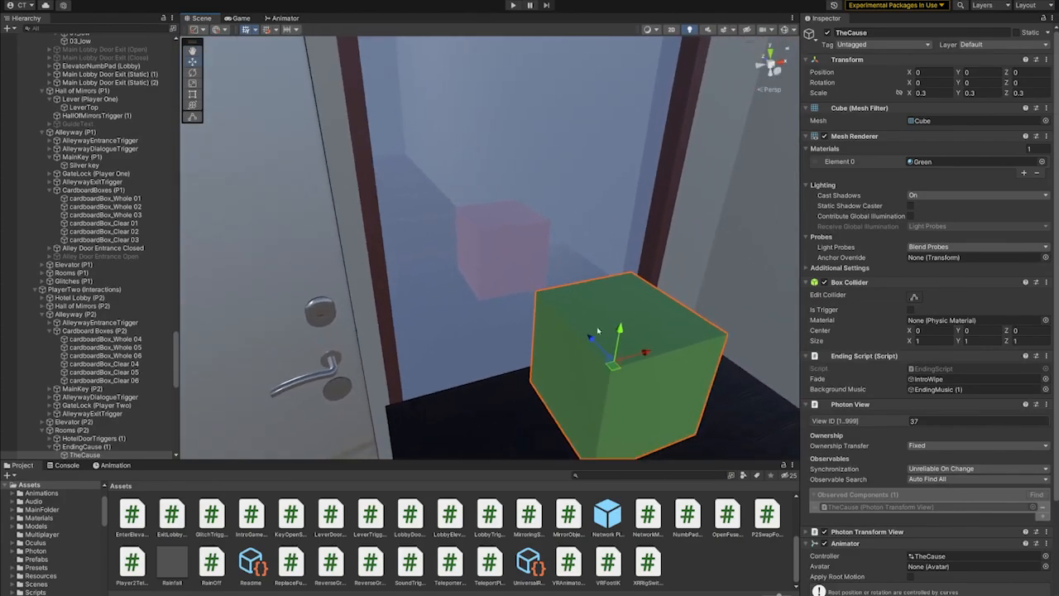
# - Open TheCause's CubeFloatingAnim animation and preview its rotation and scale motion
pyautogui.scroll(-3, 892, 356)
pyautogui.click(115, 465)
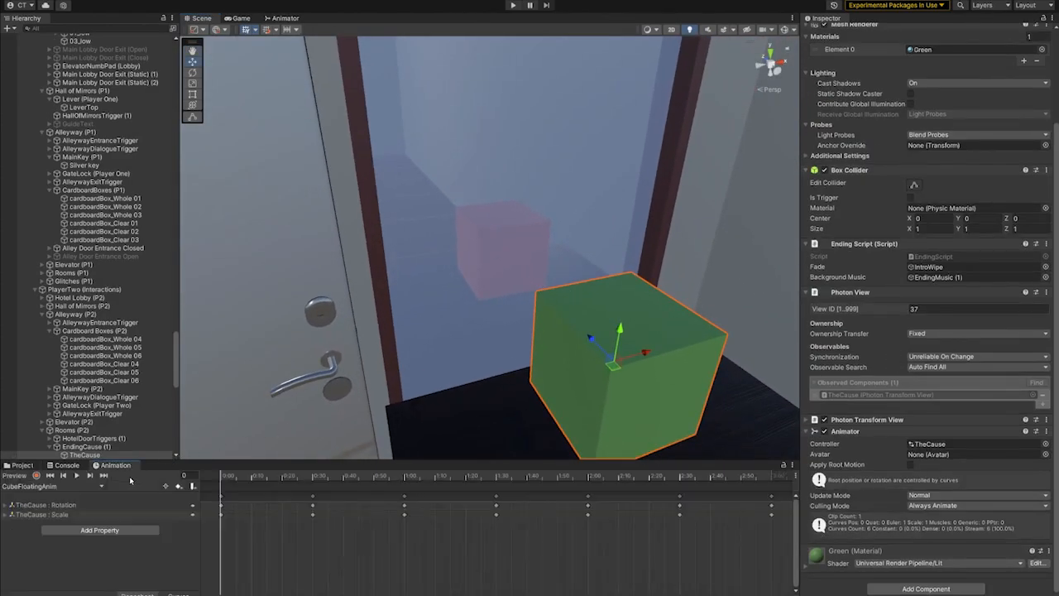
pyautogui.click(80, 476)
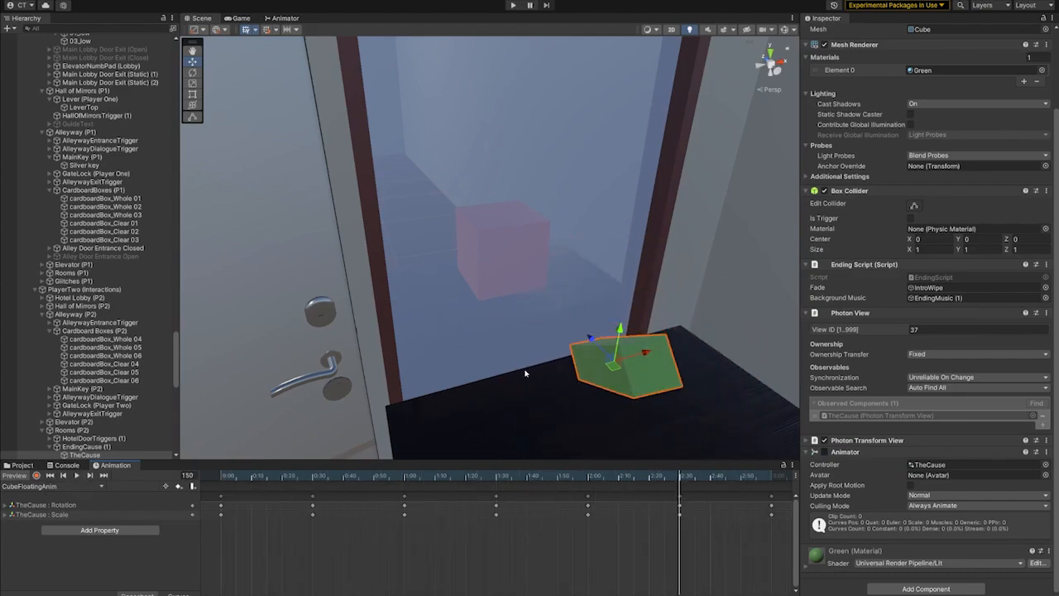
pyautogui.scroll(-3, 524, 373)
# - Collapse the Level Environment and Interactions groups in the hierarchy
pyautogui.moveTo(177, 350); pyautogui.dragTo(161, 47)
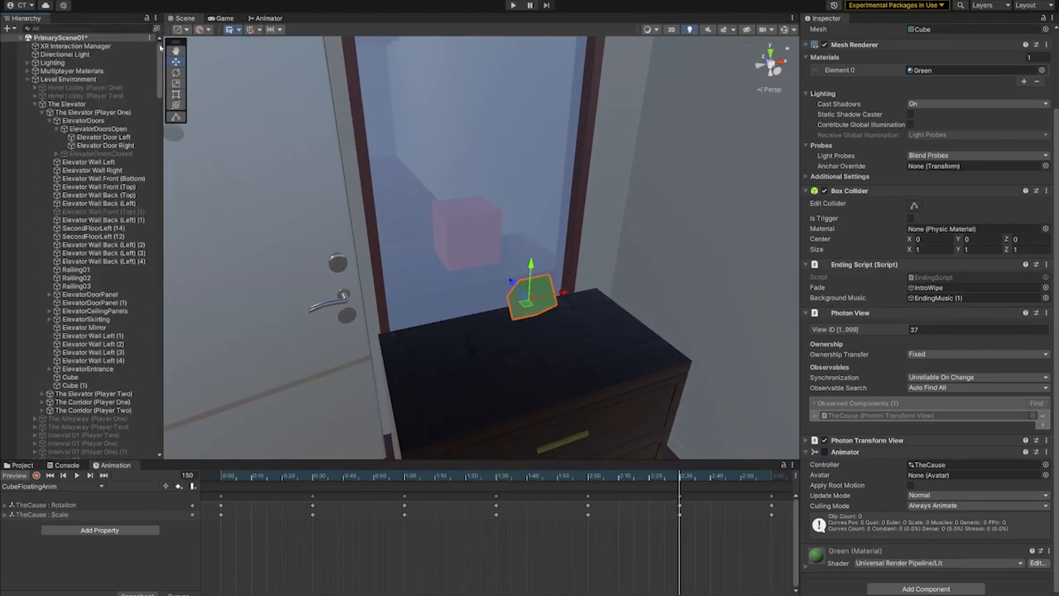
pyautogui.click(27, 80)
pyautogui.click(29, 87)
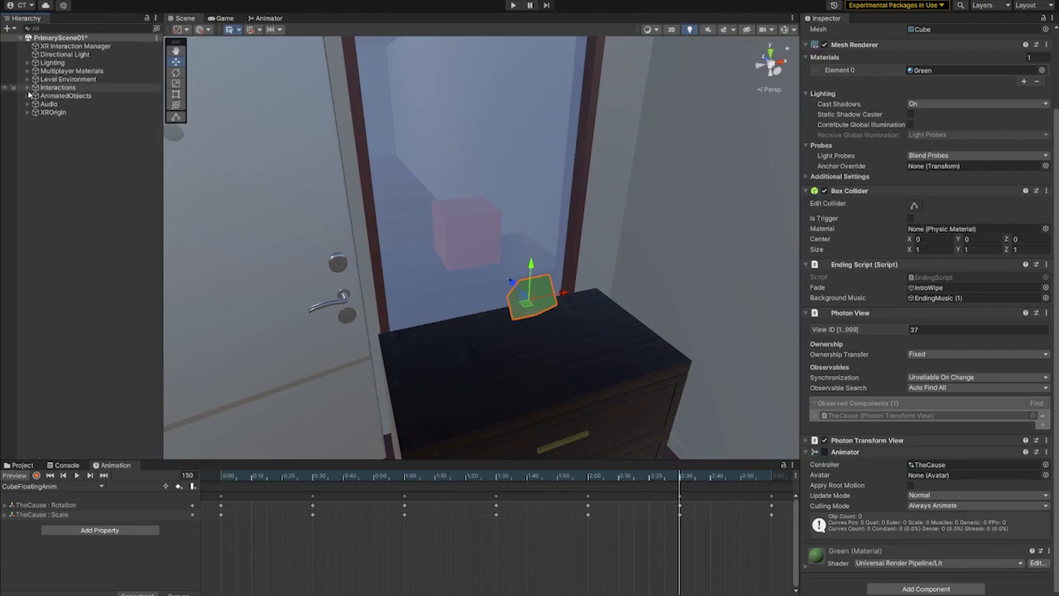
# - Frame XROrigin in the scene and preview the IntroWipeAnim animation on its IntroWipe canvas
pyautogui.click(65, 136)
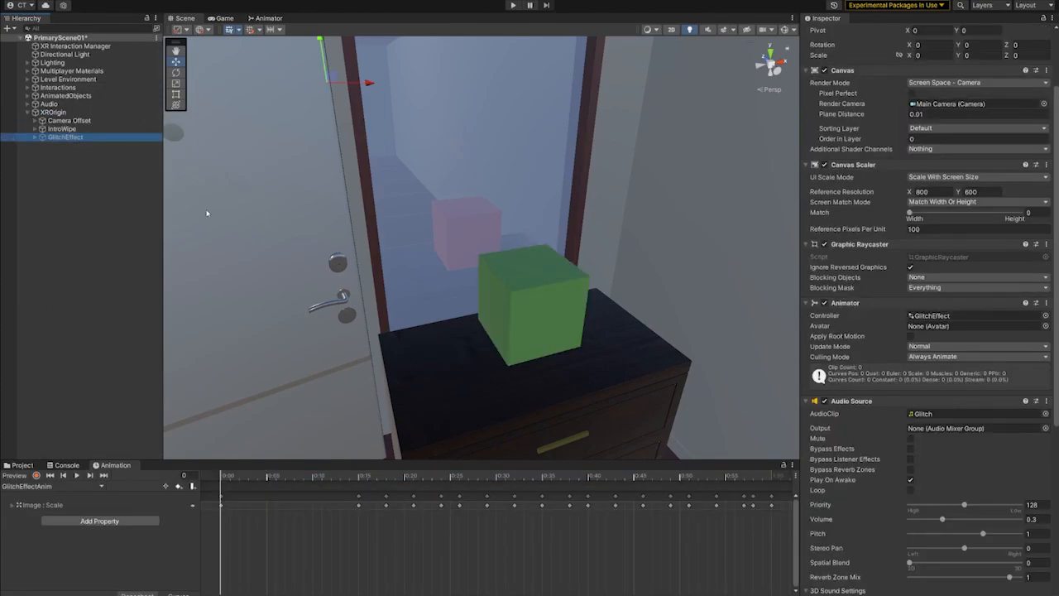
pyautogui.doubleClick(53, 112)
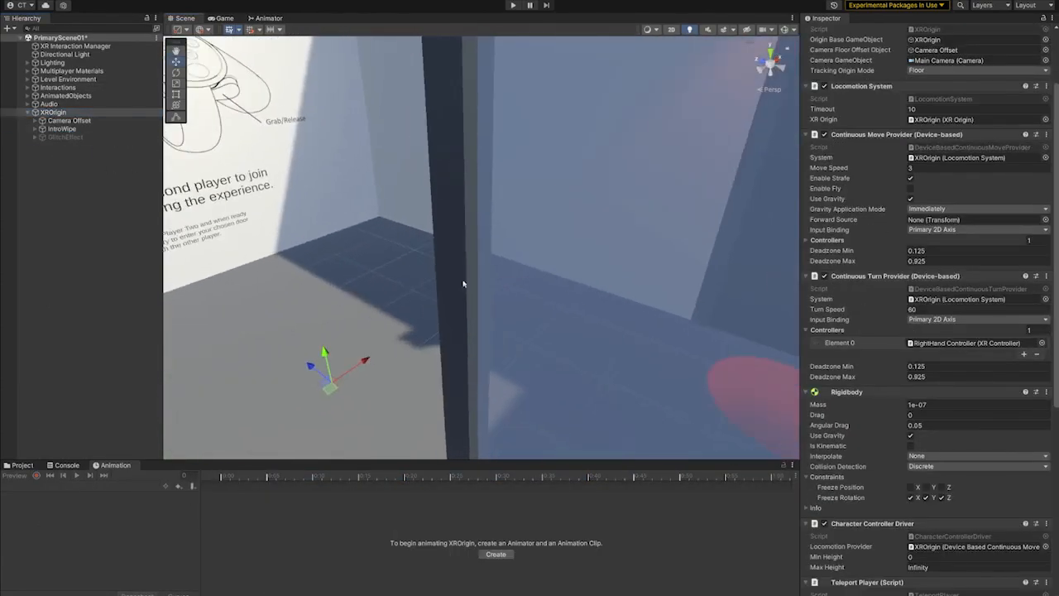
pyautogui.click(59, 129)
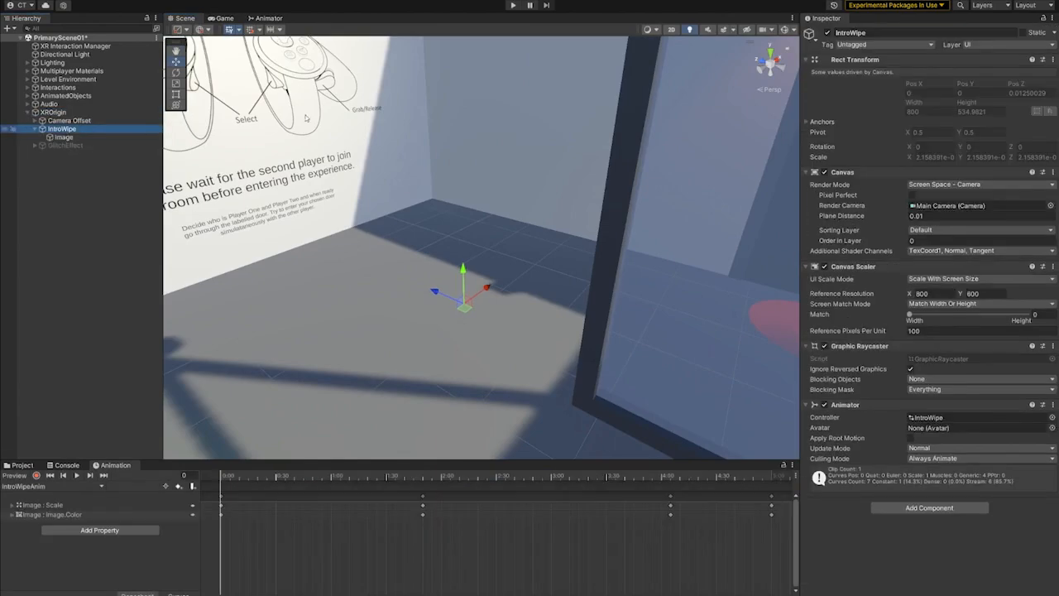
pyautogui.click(78, 475)
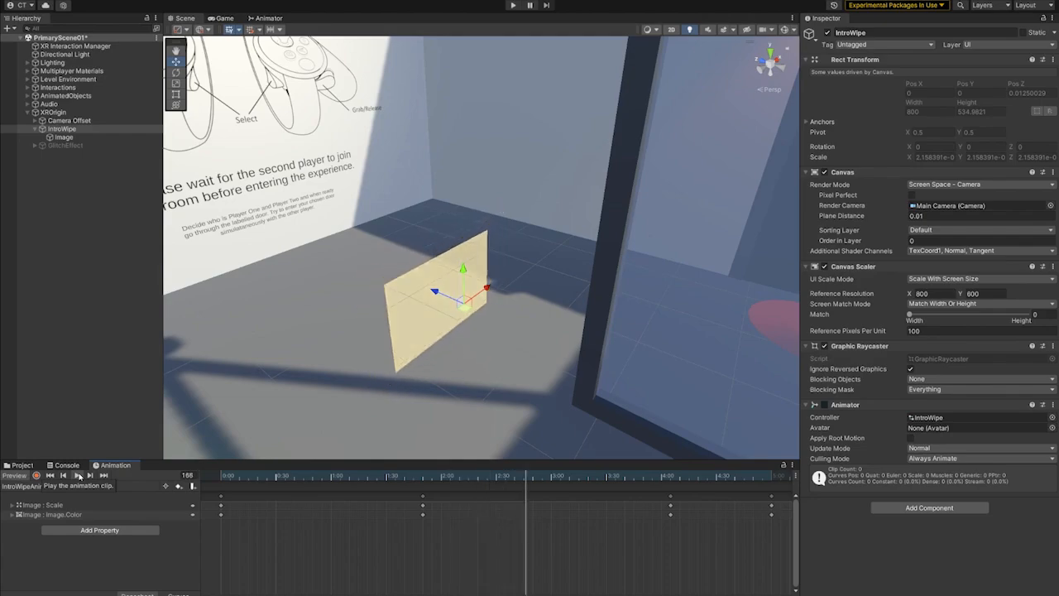
# - Activate the GlitchEffect canvas to preview its GlitchEffectAnim animation, and deactivate the canvas again
pyautogui.click(62, 145)
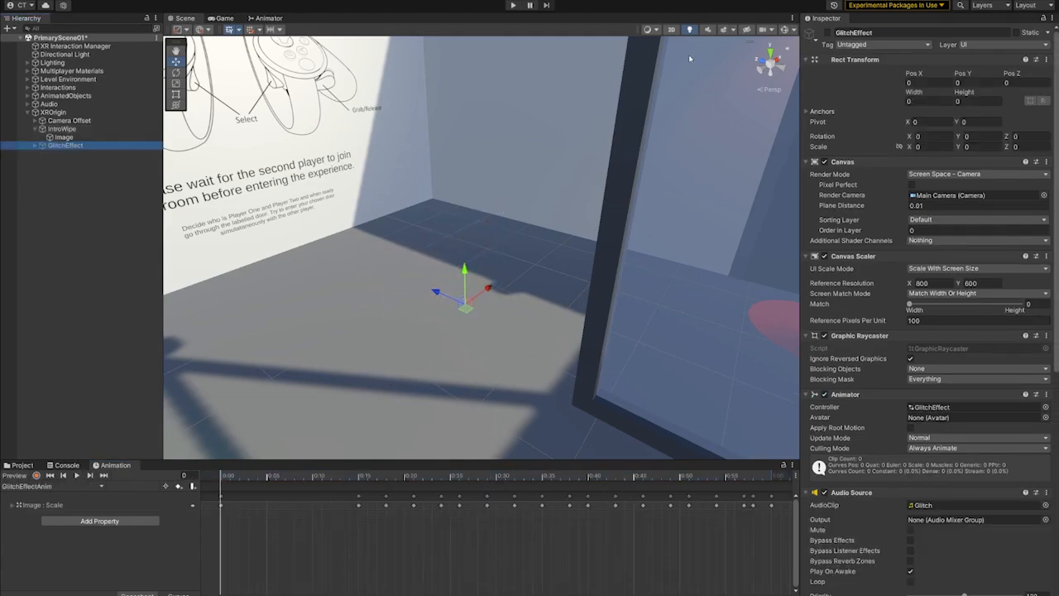
pyautogui.click(826, 33)
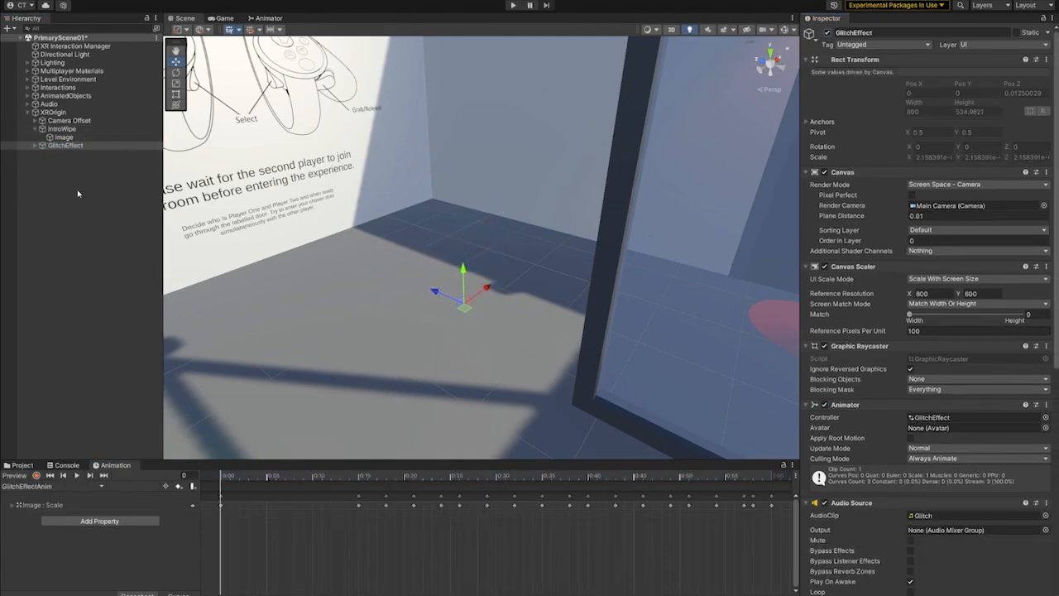
pyautogui.click(77, 476)
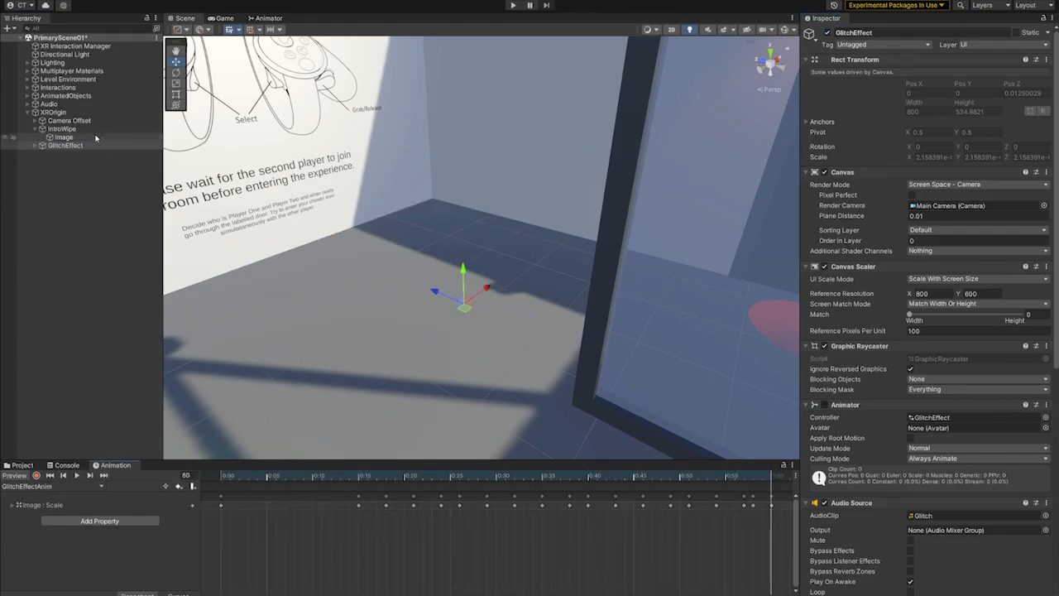
pyautogui.click(828, 33)
# - Expand Level Environment and activate Hotel Lobby (Player One) and Hotel Lobby (Player Two)
pyautogui.moveTo(790, 212); pyautogui.dragTo(181, 190, button='middle')
pyautogui.scroll(-5, 581, 237)
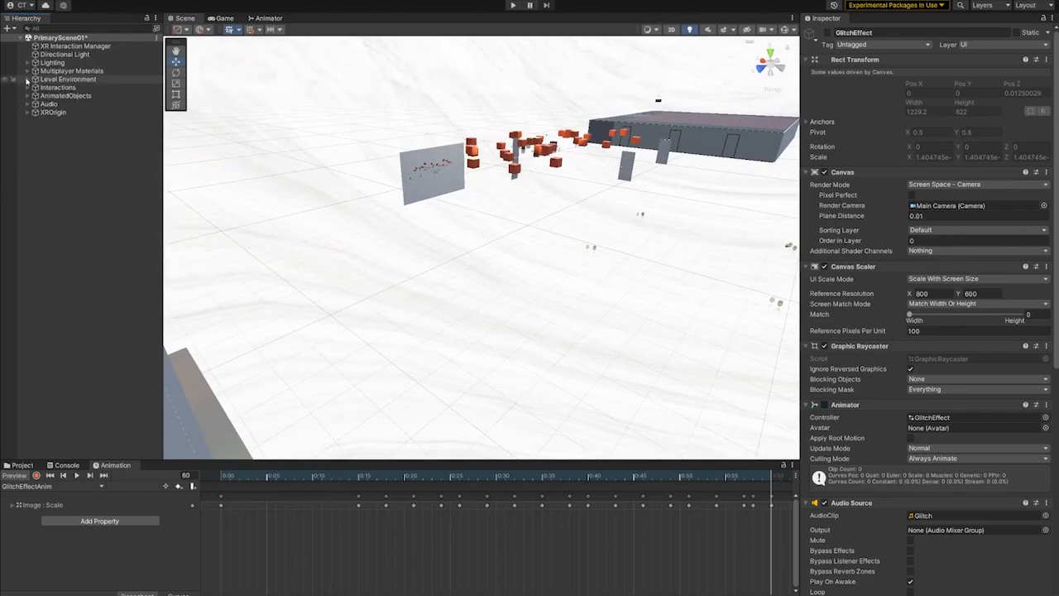
pyautogui.click(27, 79)
pyautogui.click(66, 88)
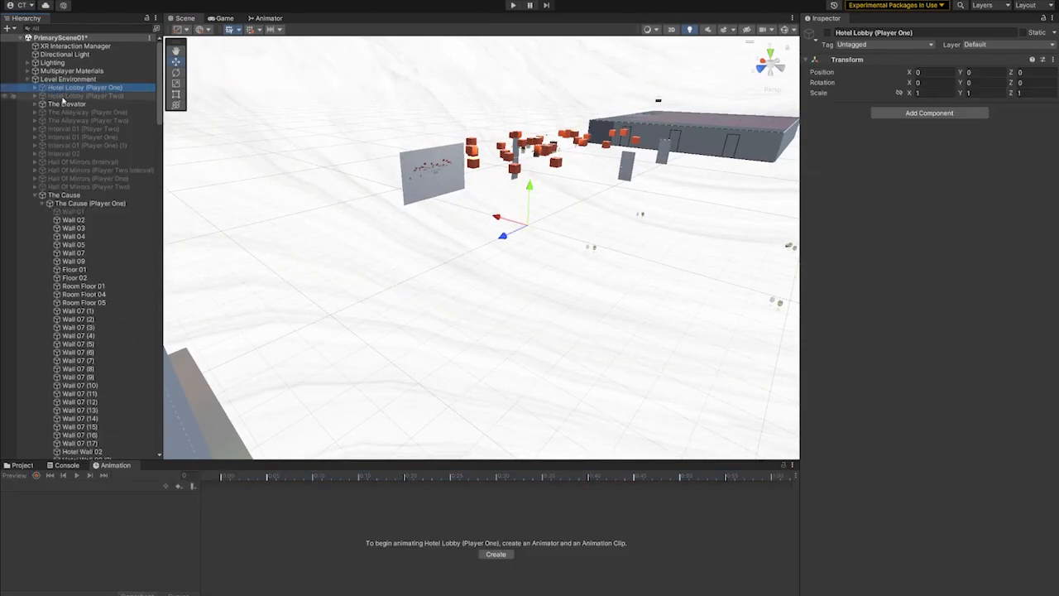
pyautogui.press('f')
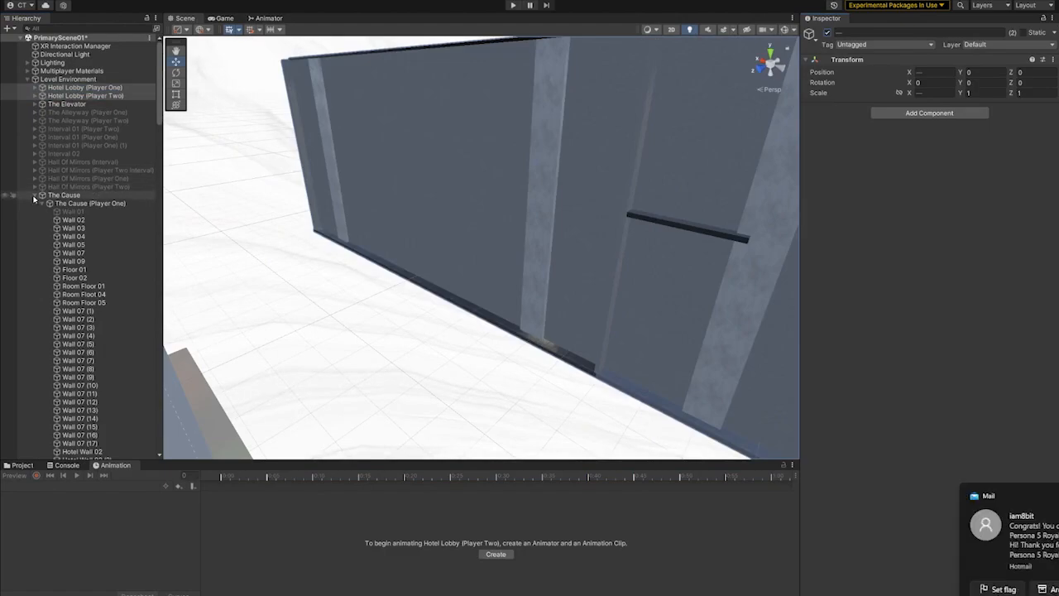
# - Activate the level sections from The Alleyway (Player One) through Hall Of Mirrors (Player Two), and deactivate The Cause
pyautogui.click(33, 195)
pyautogui.click(63, 187)
pyautogui.keyDown('shift'); pyautogui.click(130, 111); pyautogui.keyUp('shift')
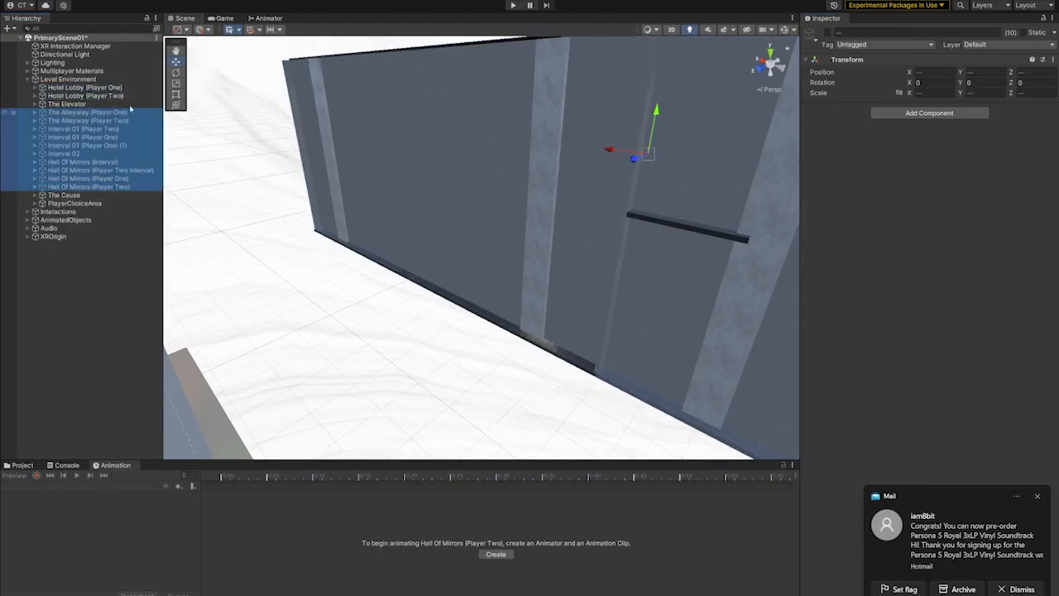
pyautogui.click(196, 205)
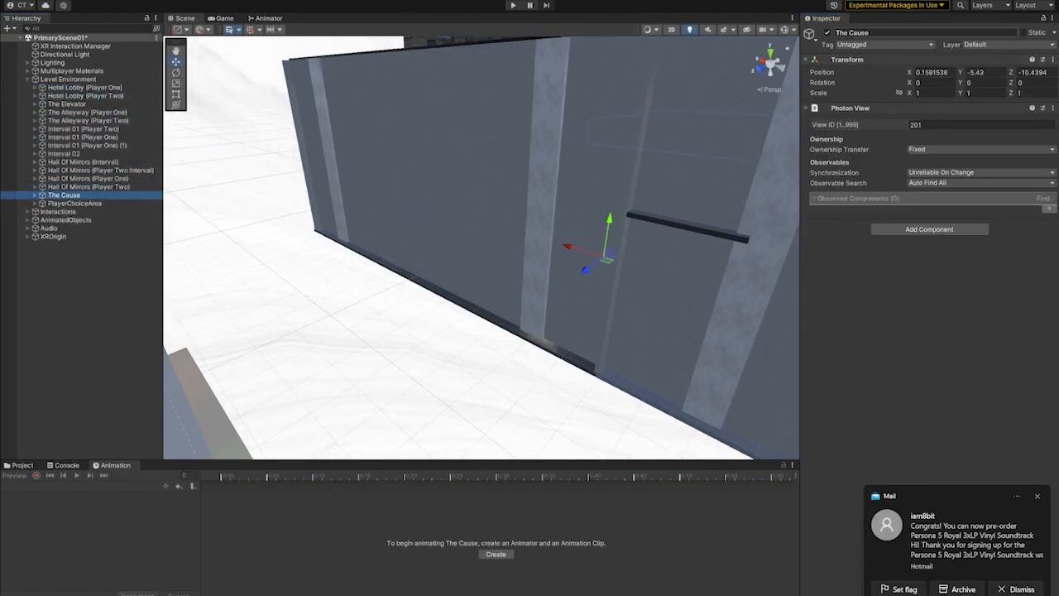
pyautogui.click(826, 33)
# - Examine the interior of the hotel lobby, including its seating area, staircase and concierge desk
pyautogui.moveTo(641, 200); pyautogui.dragTo(546, 232, button='middle')
pyautogui.scroll(2, 571, 273)
pyautogui.moveTo(581, 286); pyautogui.dragTo(491, 243, button='right')
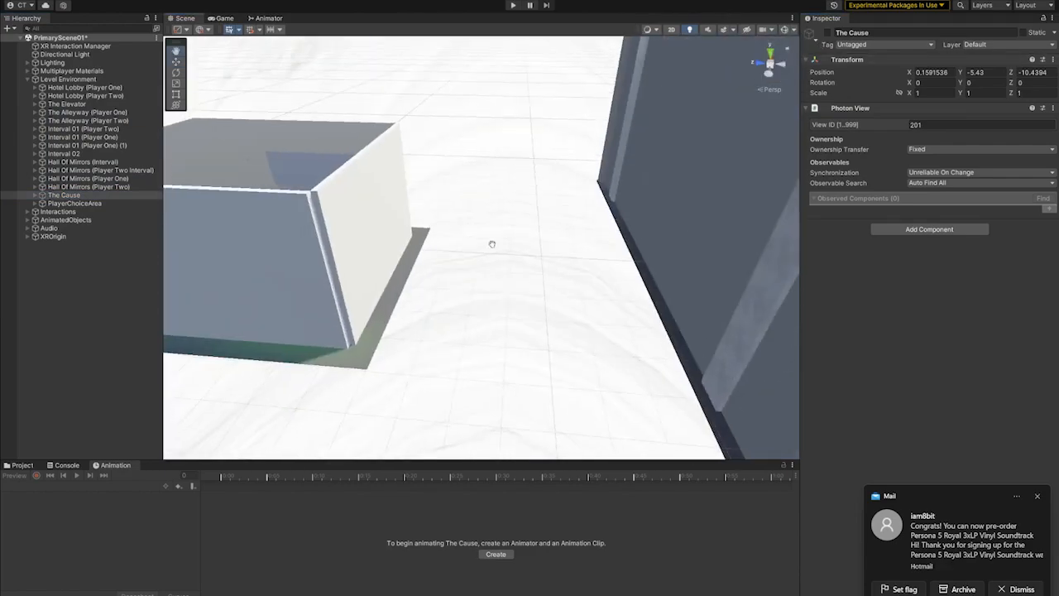
pyautogui.moveTo(491, 244); pyautogui.dragTo(370, 141, button='middle')
pyautogui.moveTo(370, 141); pyautogui.dragTo(670, 219, button='right')
pyautogui.moveTo(670, 219); pyautogui.dragTo(489, 191, button='middle')
pyautogui.moveTo(489, 192); pyautogui.dragTo(683, 298, button='right')
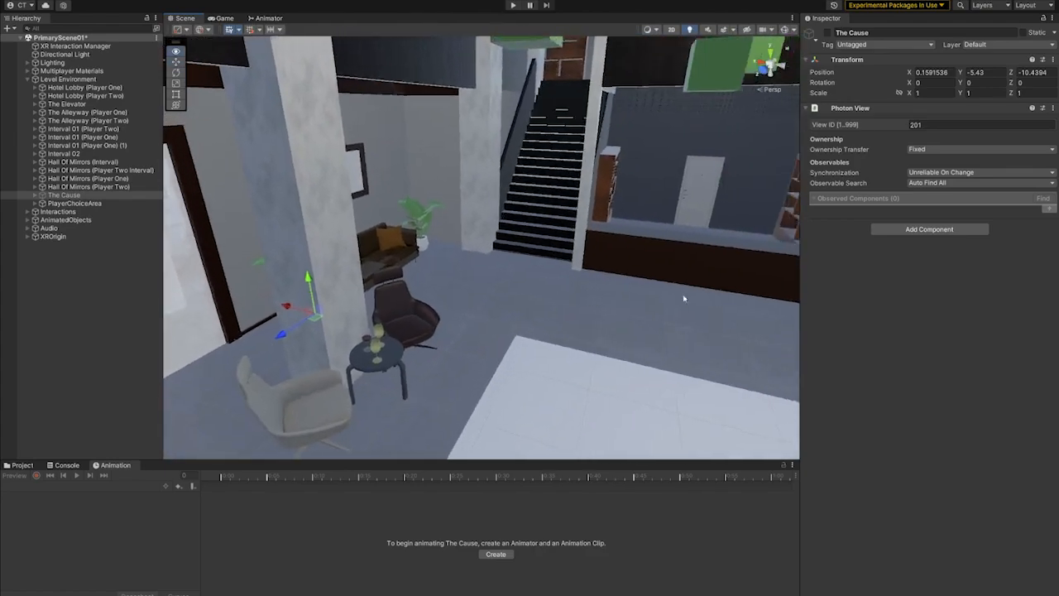
pyautogui.moveTo(624, 258); pyautogui.dragTo(554, 249, button='right')
pyautogui.moveTo(748, 211); pyautogui.dragTo(679, 226, button='middle')
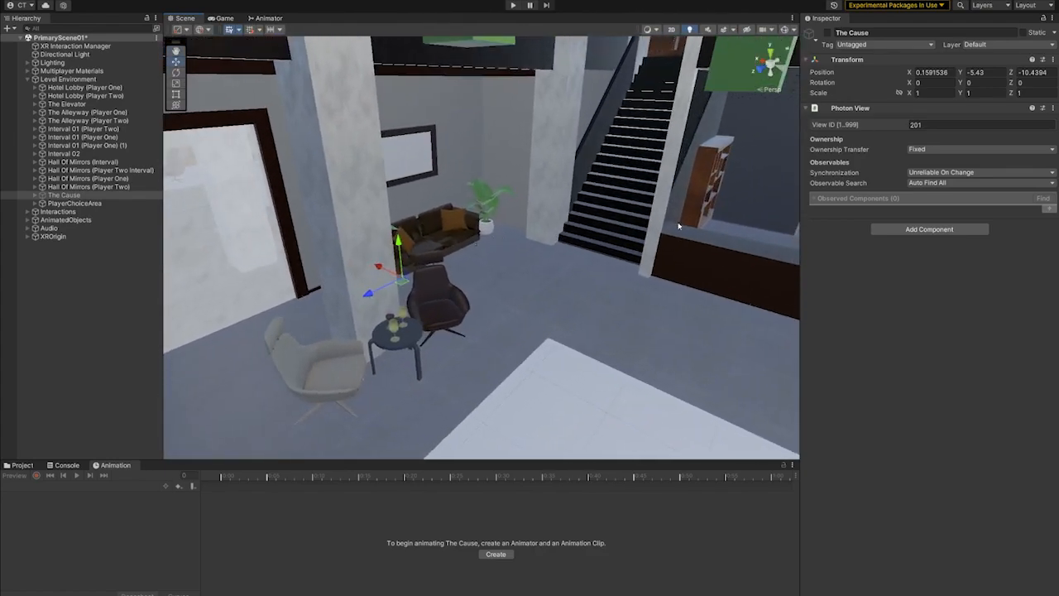
pyautogui.moveTo(629, 270); pyautogui.dragTo(536, 281, button='right')
# - Select and frame Concierge Desk (46), and look through the Hall of Mirrors with its framed mirrors and covered tables
pyautogui.click(521, 194)
pyautogui.click(485, 222)
pyautogui.press('f')
pyautogui.moveTo(466, 268); pyautogui.dragTo(603, 373, button='right')
pyautogui.moveTo(604, 373); pyautogui.dragTo(668, 329, button='middle')
pyautogui.moveTo(667, 329); pyautogui.dragTo(472, 262, button='right')
pyautogui.moveTo(472, 262); pyautogui.dragTo(352, 240, button='middle')
pyautogui.moveTo(352, 240); pyautogui.dragTo(672, 252, button='right')
# - Collapse Level Environment and select Switchers (Teleport P2) with its three Player Two switches while viewing the Hall of Mirrors
pyautogui.moveTo(161, 288); pyautogui.dragTo(153, 53)
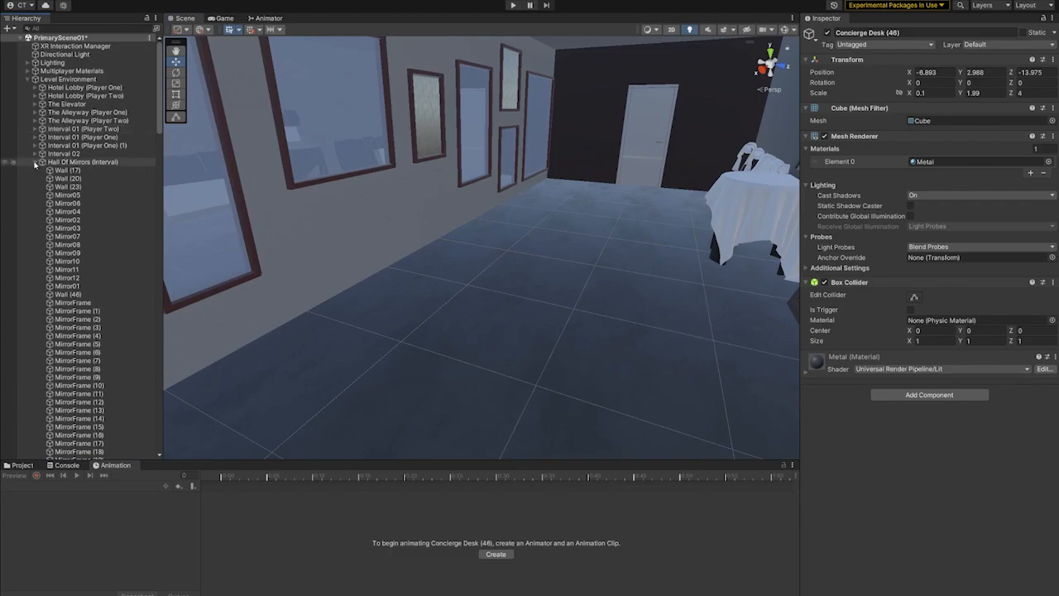
pyautogui.click(27, 80)
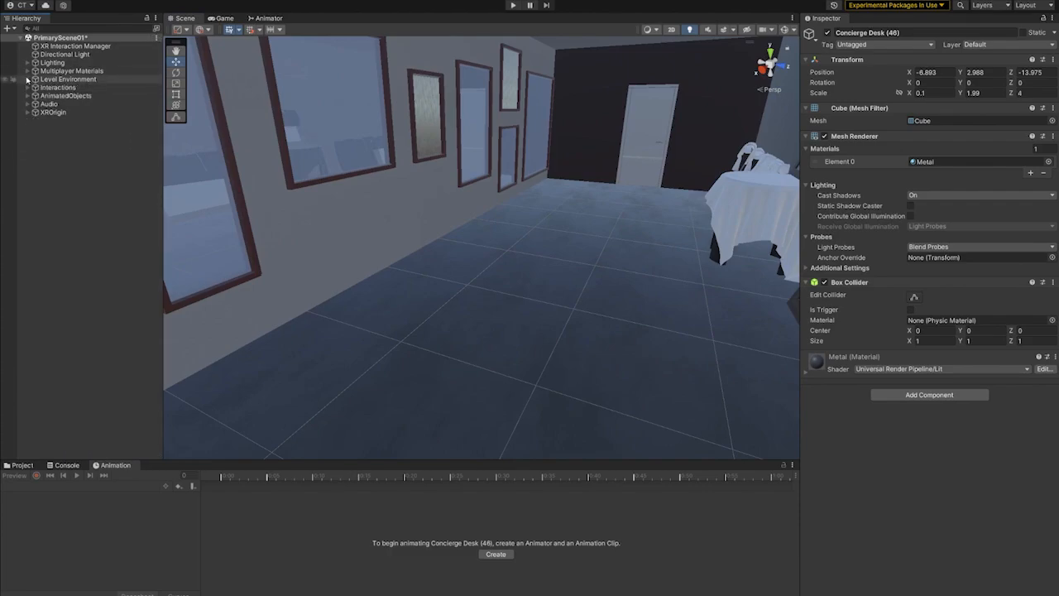
pyautogui.click(54, 128)
pyautogui.press('Right')
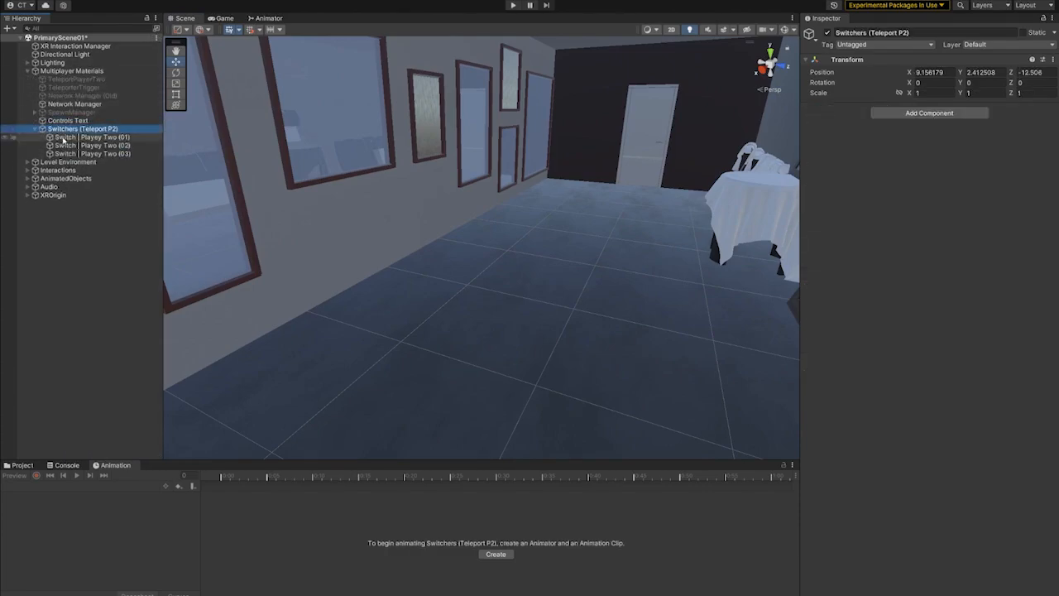
pyautogui.moveTo(520, 267); pyautogui.dragTo(256, 224, button='right')
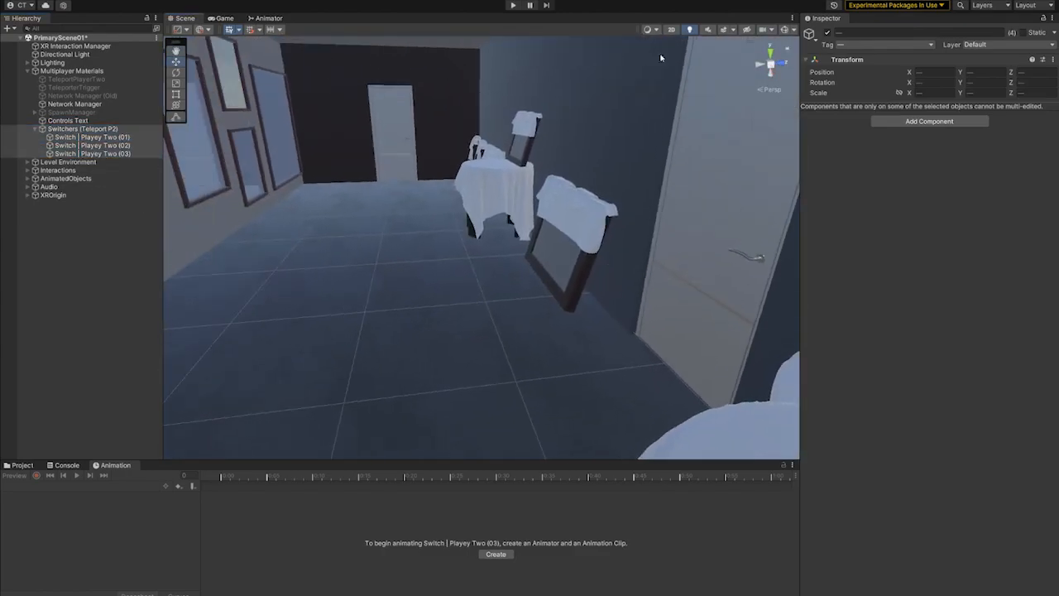
pyautogui.moveTo(637, 228); pyautogui.dragTo(413, 213, button='right')
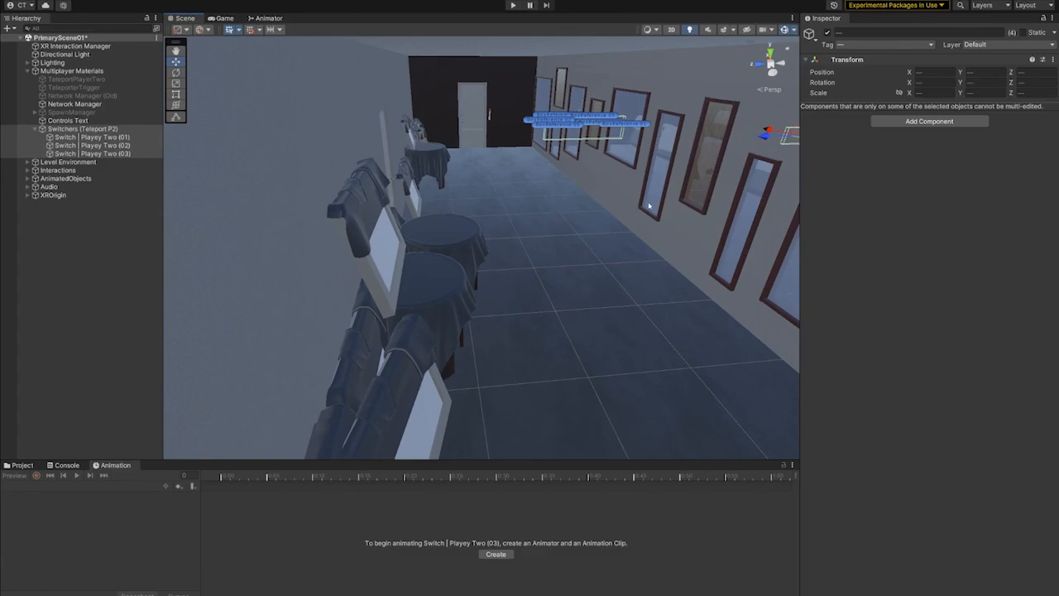
pyautogui.moveTo(687, 201); pyautogui.dragTo(522, 208, button='right')
pyautogui.moveTo(522, 208); pyautogui.dragTo(441, 193, button='middle')
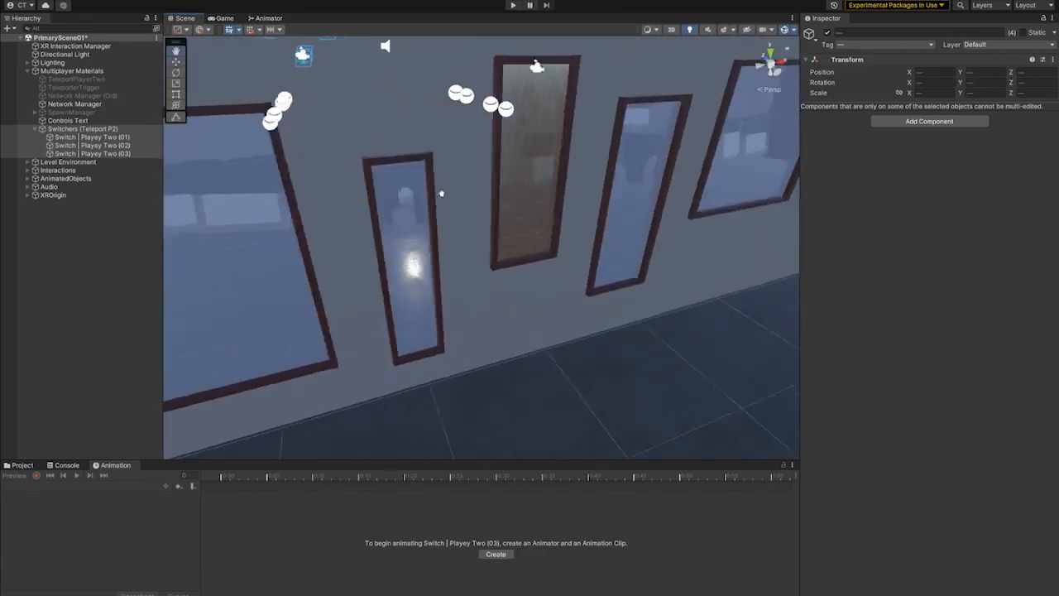
pyautogui.moveTo(441, 193); pyautogui.dragTo(579, 211, button='right')
# - Check the settings of Switch | Playey Two (03), and frame Switch | Playey Two (02) to examine its trigger box at the door
pyautogui.click(123, 153)
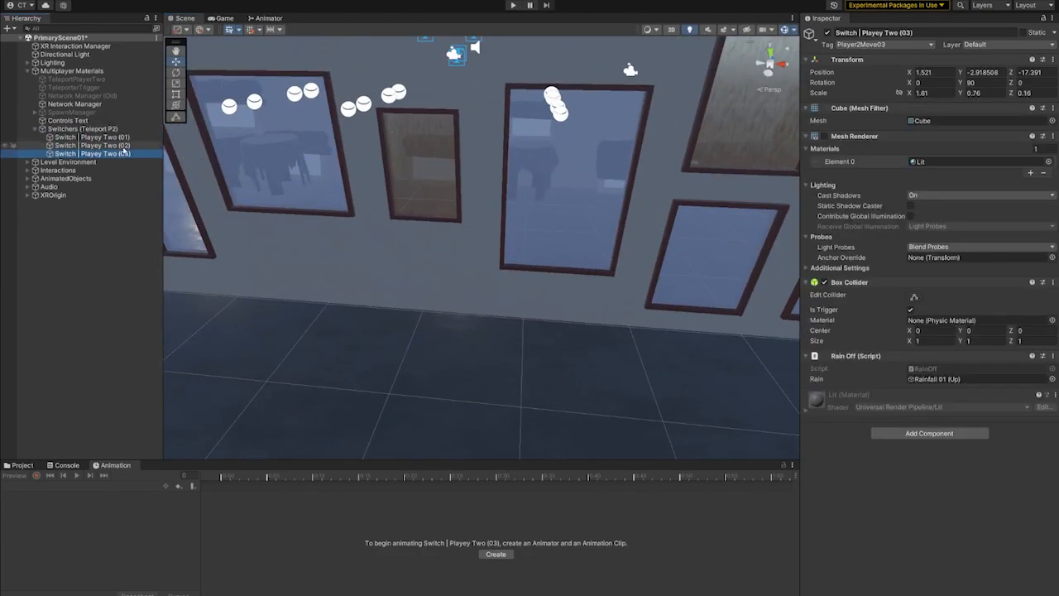
pyautogui.doubleClick(91, 145)
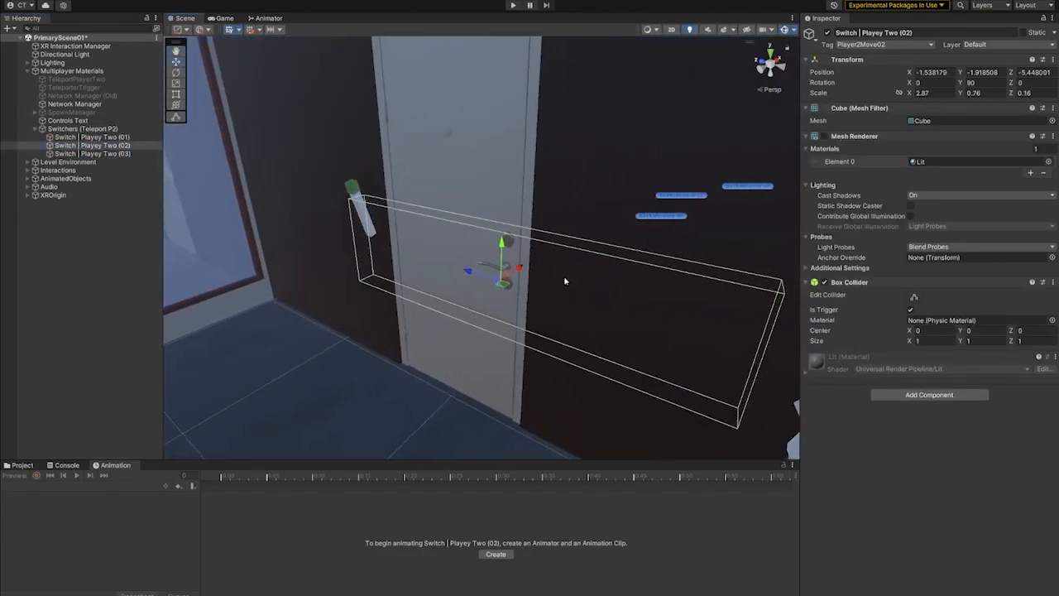
pyautogui.keyDown('alt'); pyautogui.moveTo(565, 281); pyautogui.dragTo(397, 293); pyautogui.keyUp('alt')
pyautogui.moveTo(397, 292); pyautogui.dragTo(553, 80, button='middle')
pyautogui.moveTo(504, 414); pyautogui.dragTo(515, 316, button='middle')
pyautogui.keyDown('alt'); pyautogui.moveTo(515, 317); pyautogui.dragTo(496, 381); pyautogui.keyUp('alt')
pyautogui.moveTo(546, 364); pyautogui.dragTo(381, 165, button='middle')
# - Select Wall Right of Interval 01 (Player Two) and look past it into the brick alleyway
pyautogui.click(591, 190)
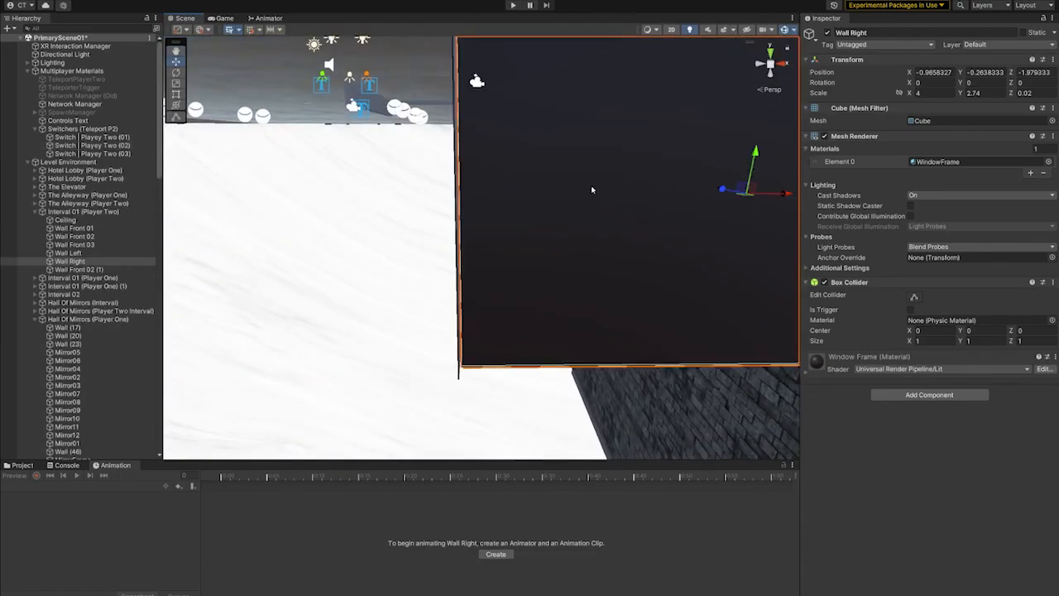
pyautogui.keyDown('alt'); pyautogui.moveTo(381, 165); pyautogui.dragTo(968, 283); pyautogui.keyUp('alt')
pyautogui.moveTo(331, 248); pyautogui.dragTo(486, 256, button='middle')
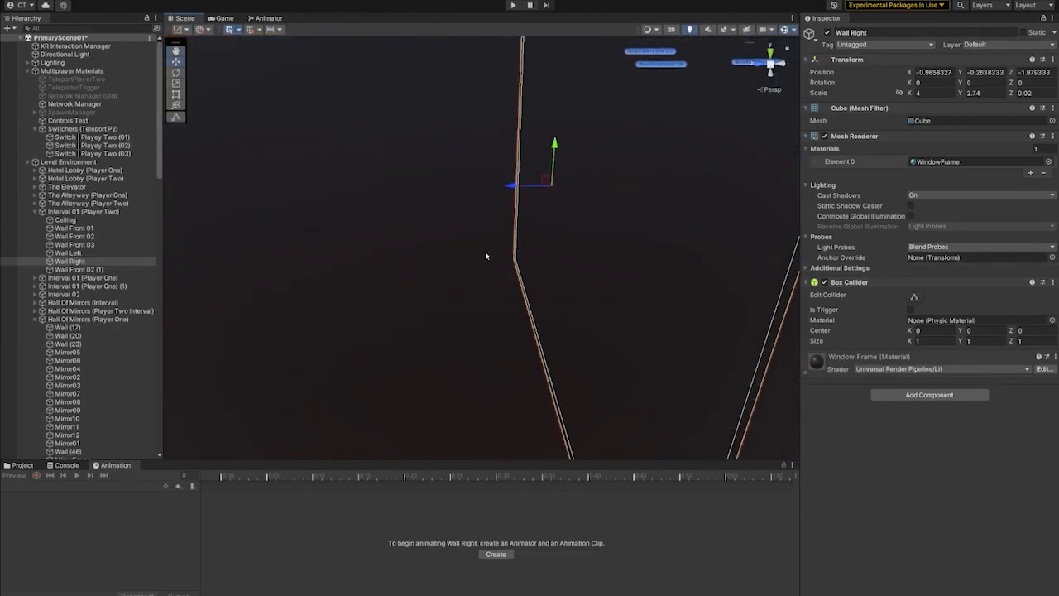
pyautogui.keyDown('alt'); pyautogui.moveTo(487, 256); pyautogui.dragTo(714, 290); pyautogui.keyUp('alt')
pyautogui.moveTo(714, 291); pyautogui.dragTo(744, 262, button='middle')
pyautogui.keyDown('alt'); pyautogui.moveTo(538, 269); pyautogui.dragTo(570, 293); pyautogui.keyUp('alt')
pyautogui.moveTo(570, 292); pyautogui.dragTo(637, 303, button='middle')
pyautogui.moveTo(496, 284); pyautogui.dragTo(710, 274, button='middle')
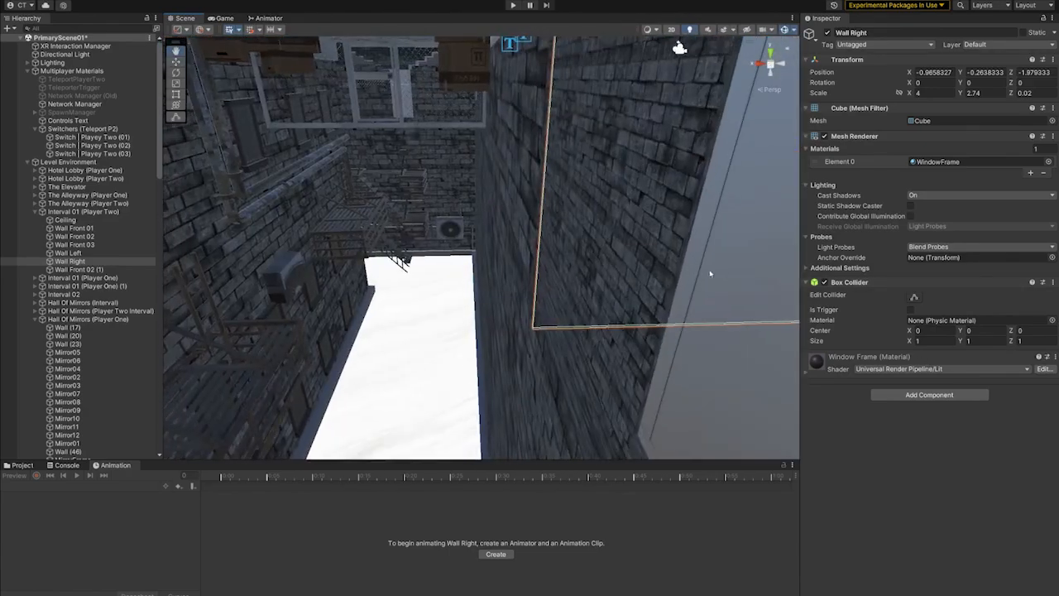
pyautogui.keyDown('alt'); pyautogui.moveTo(709, 274); pyautogui.dragTo(535, 225); pyautogui.keyUp('alt')
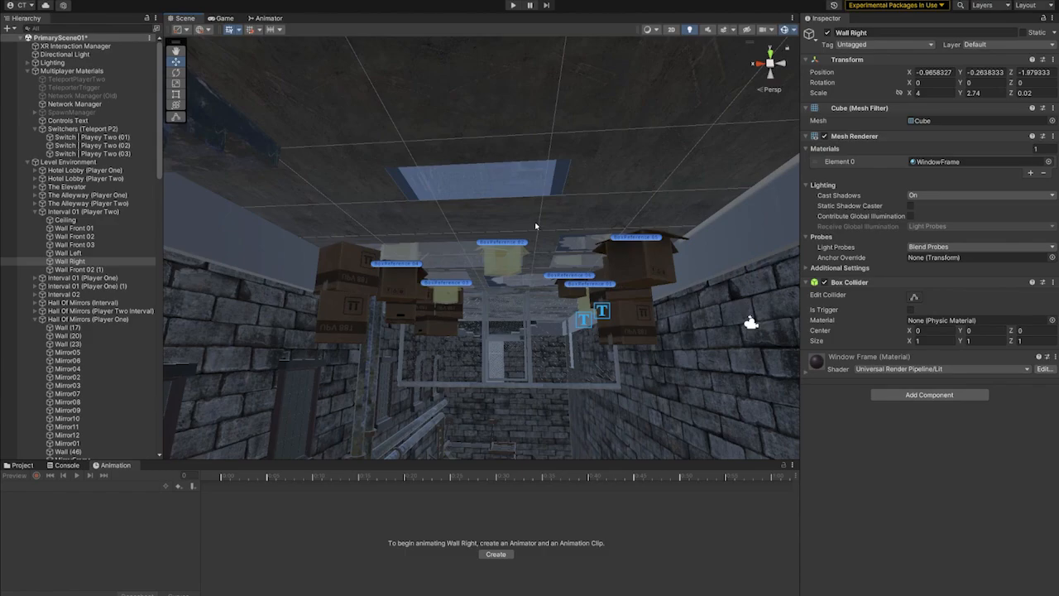
# - Inspect the alleyway's cardboard boxes and gate, and select the Switch | Playey Two (03) trigger beyond the fence
pyautogui.moveTo(535, 234); pyautogui.dragTo(504, 414, button='middle')
pyautogui.moveTo(503, 178); pyautogui.dragTo(572, 355, button='middle')
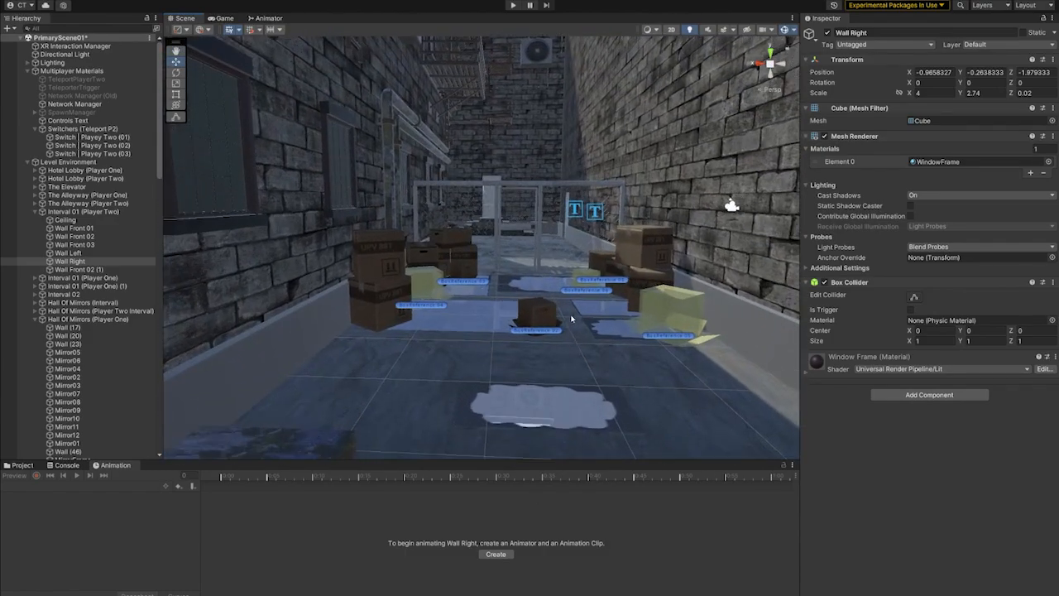
pyautogui.moveTo(541, 323); pyautogui.dragTo(544, 364, button='middle')
pyautogui.moveTo(527, 253); pyautogui.dragTo(518, 322, button='middle')
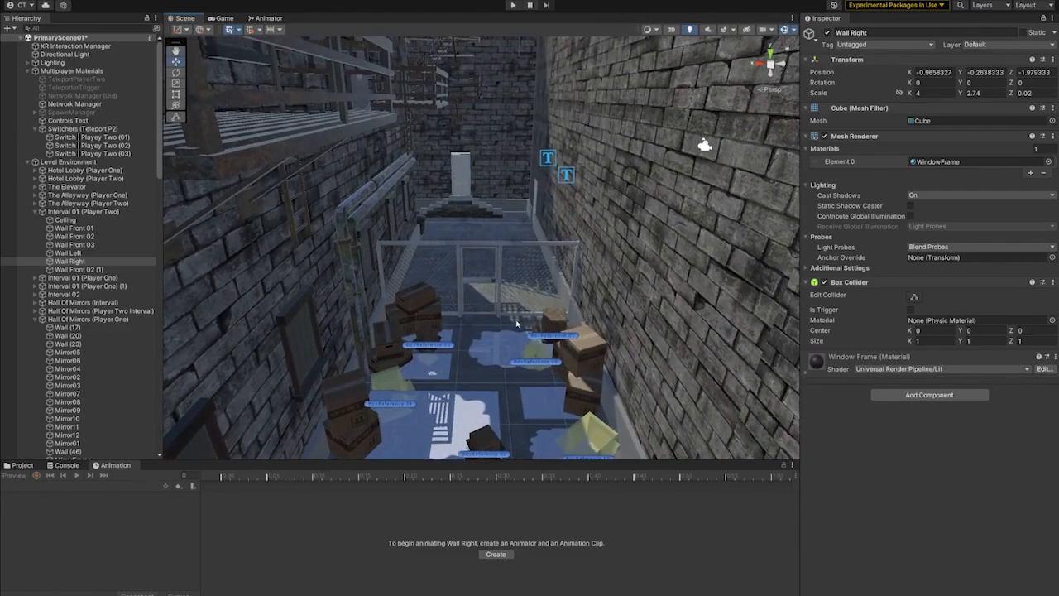
pyautogui.click(539, 229)
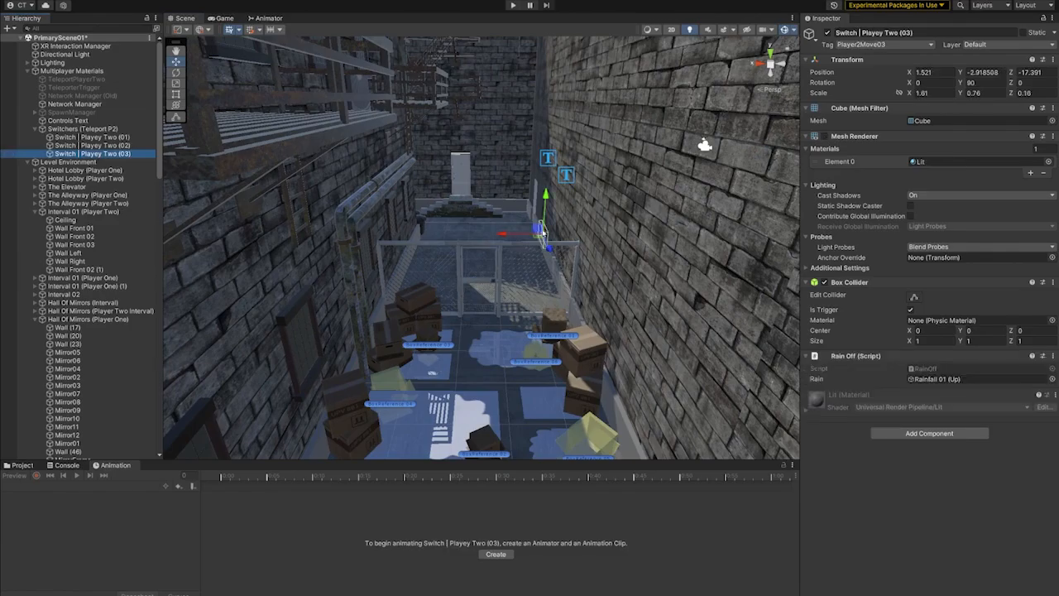
pyautogui.moveTo(584, 176); pyautogui.dragTo(285, 238, button='right')
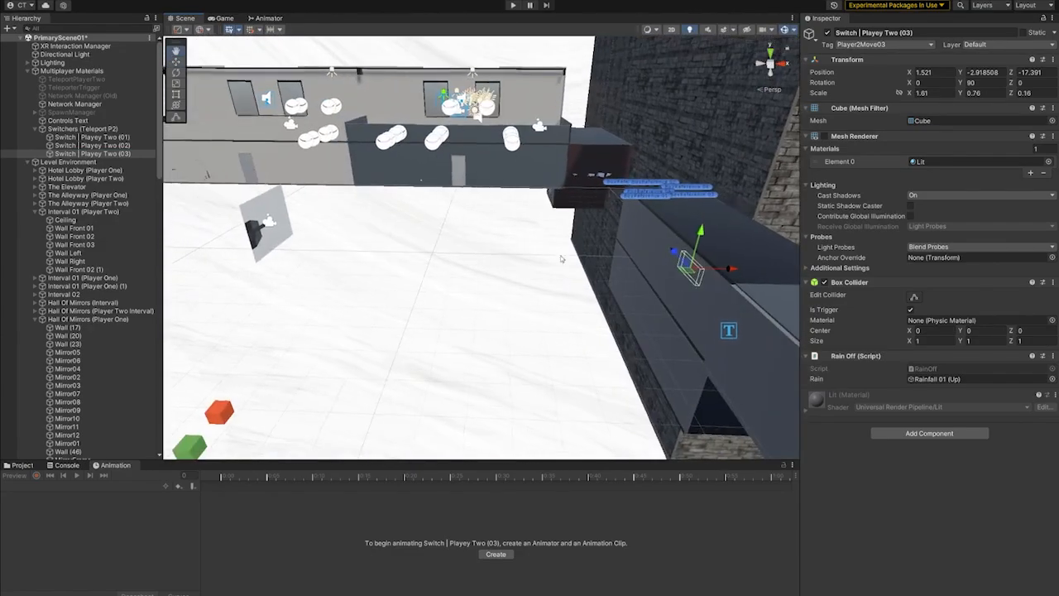
# - Collapse the Multiplayer Materials and Level Environment groups and expand AnimatedObjects in the hierarchy
pyautogui.click(28, 71)
pyautogui.click(29, 80)
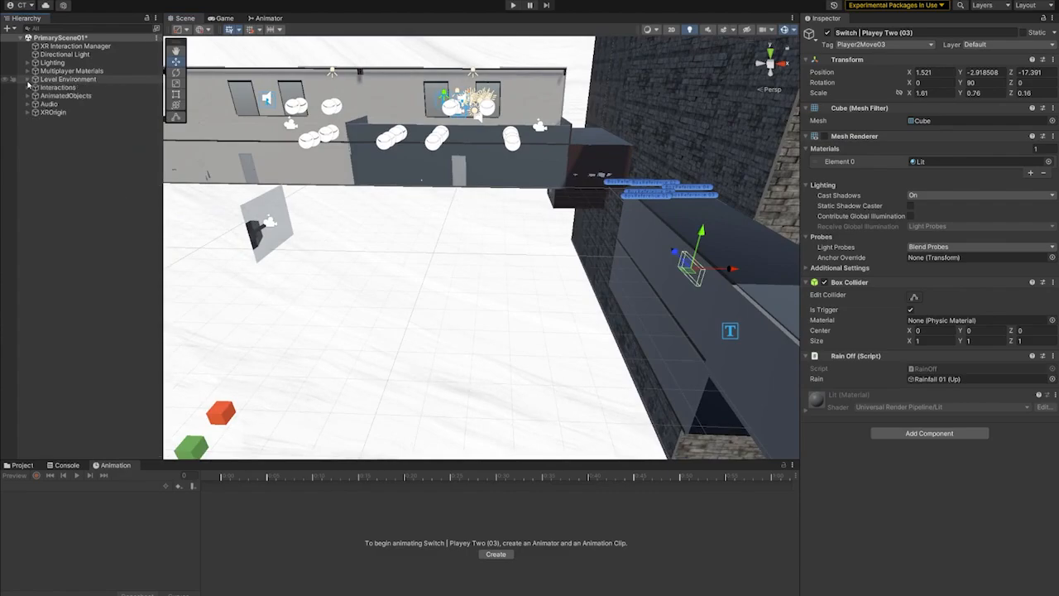
pyautogui.click(28, 96)
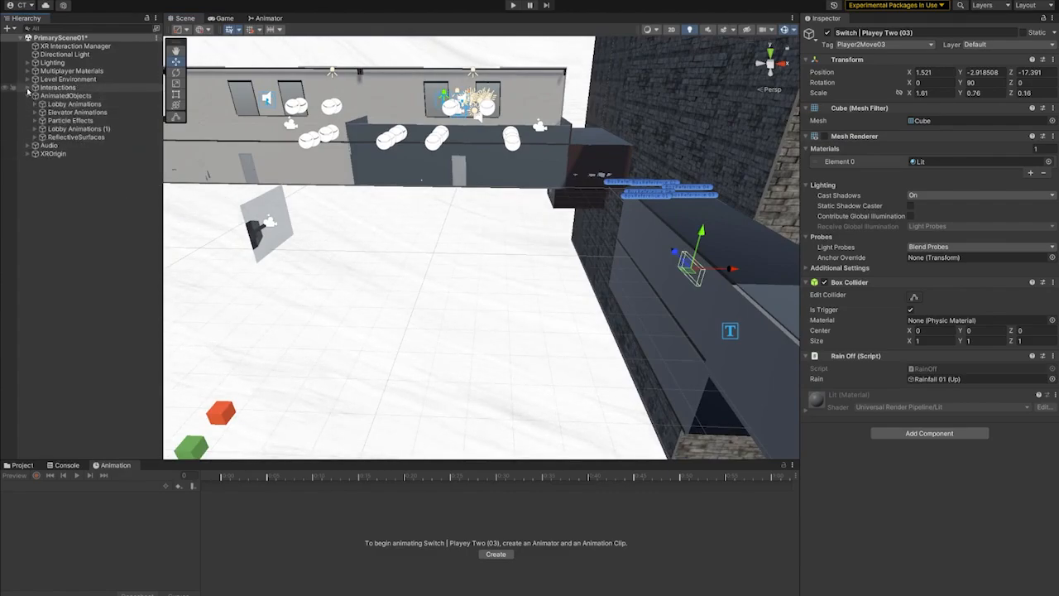
# - Expand Interactions, collapse the Player One group, and select Hotel Lobby (P2) under PlayerTwo (Interactions)
pyautogui.click(28, 88)
pyautogui.click(34, 104)
pyautogui.click(35, 112)
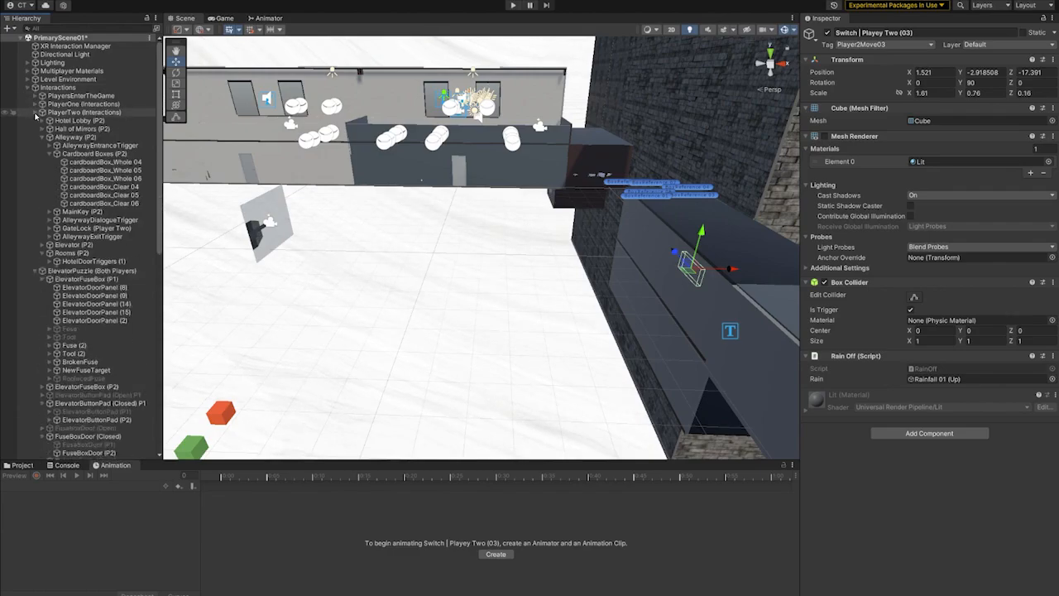
pyautogui.click(35, 121)
pyautogui.click(34, 113)
pyautogui.click(66, 122)
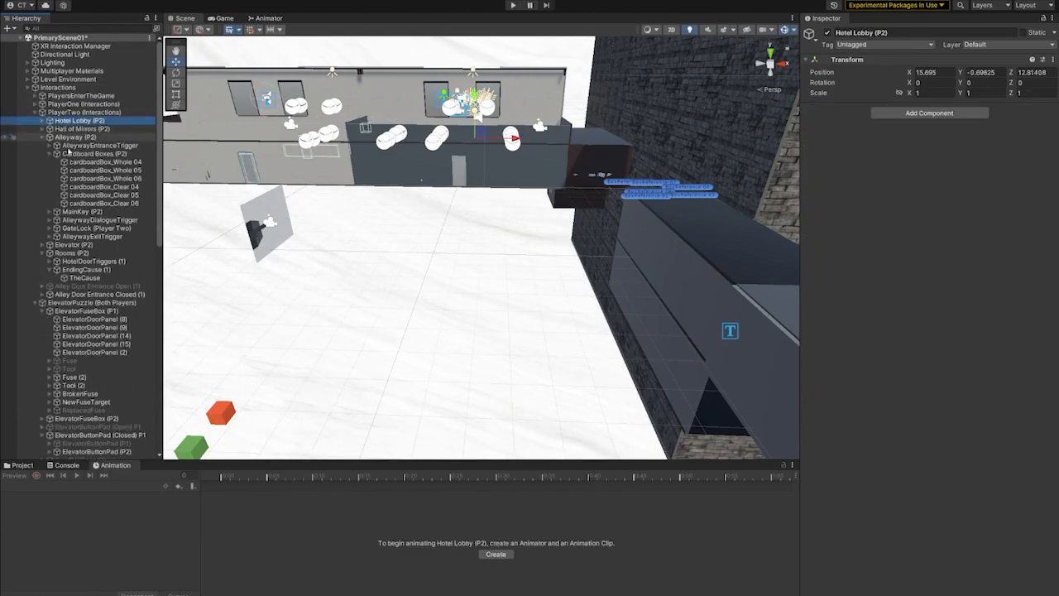
# - Select cardboardBox_Whole 04 in Cardboard Boxes (P2) and show its Reverse Gravity V2 and Mirror Object V2 script settings
pyautogui.click(80, 146)
pyautogui.click(93, 163)
pyautogui.scroll(-10, 883, 428)
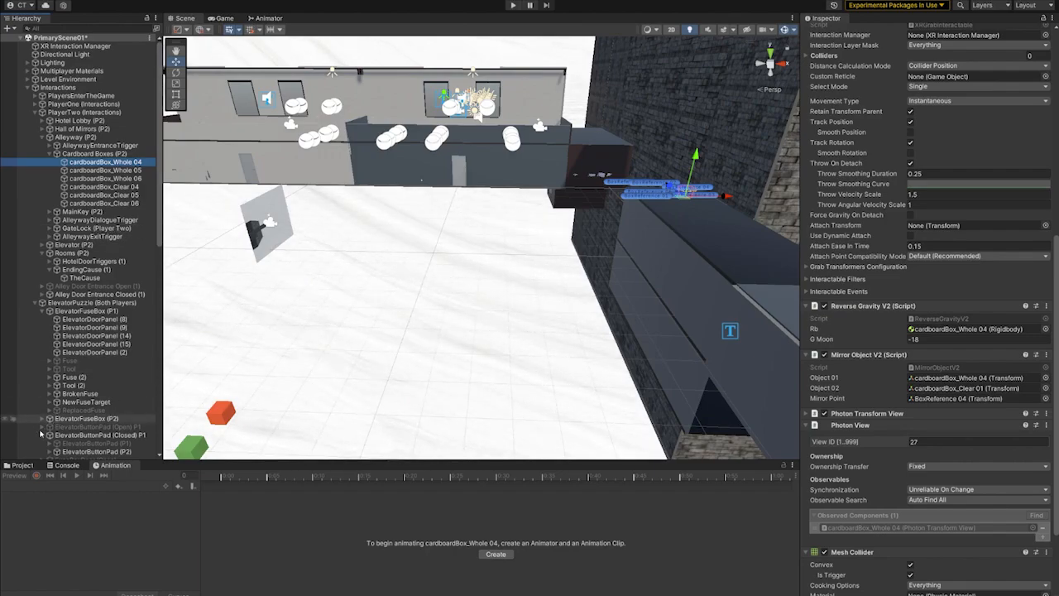
# - Open the ClosingCredits scene from the project's Scenes folder without saving the changes to PrimaryScene01
pyautogui.click(24, 468)
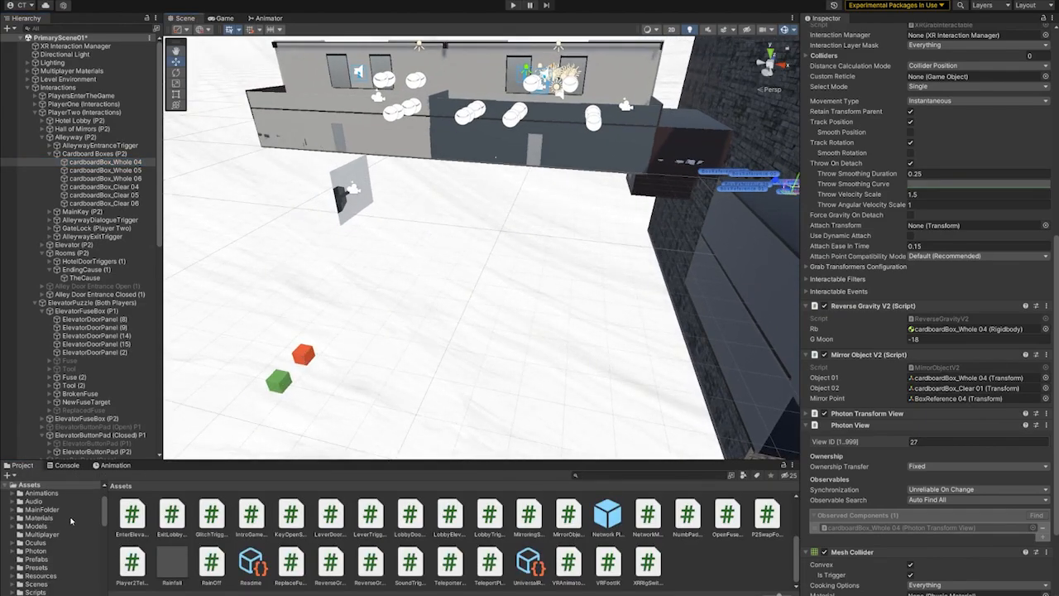
pyautogui.scroll(-2, 48, 529)
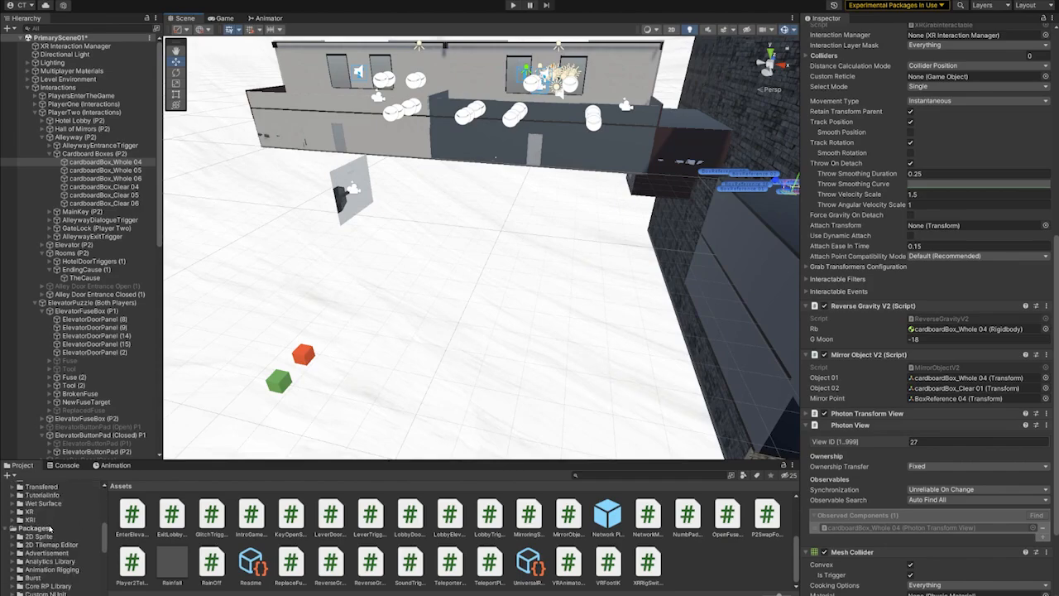
pyautogui.click(39, 554)
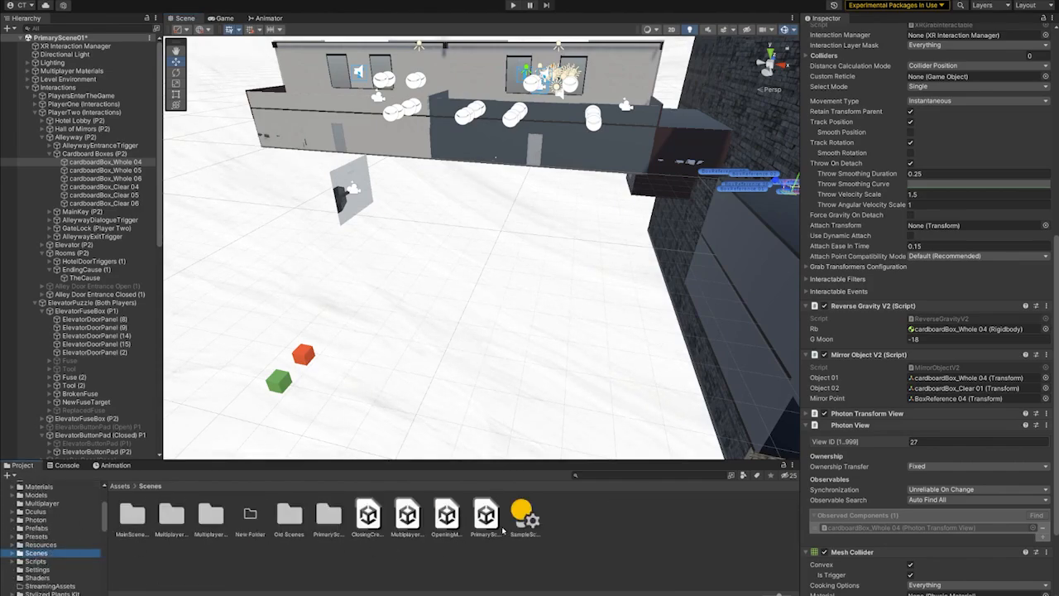
pyautogui.doubleClick(368, 515)
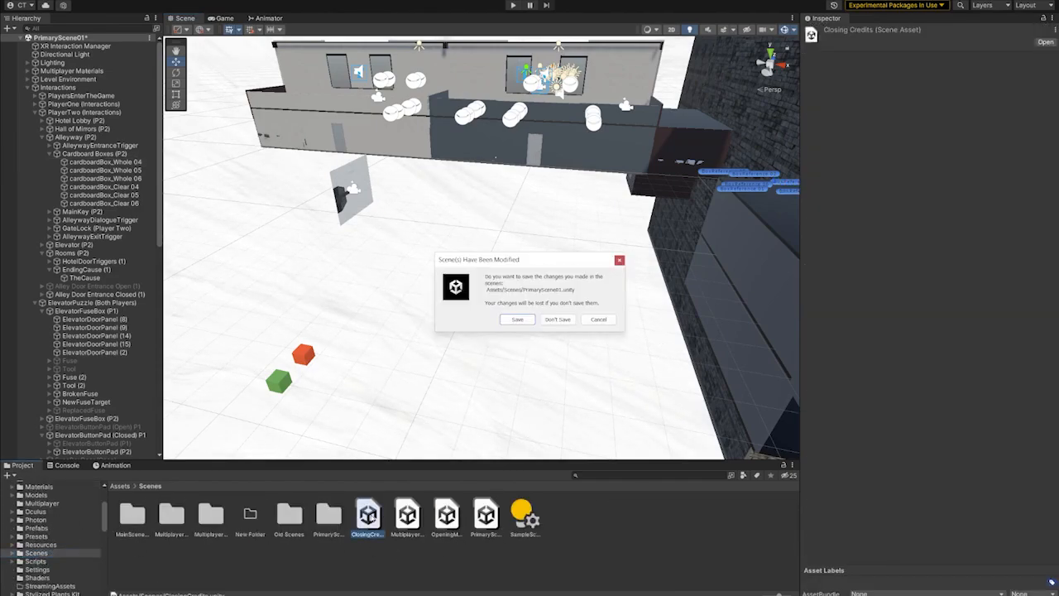
pyautogui.click(556, 319)
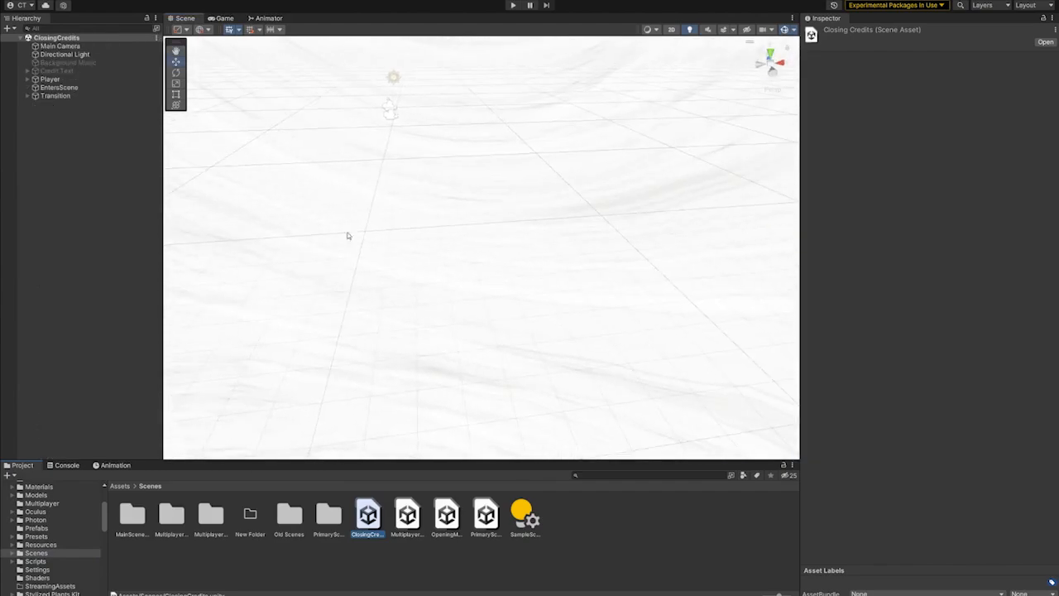
# - Inspect the Transition object and the EntersScene trigger with its Credits Sequence script and Box Collider settings
pyautogui.click(64, 96)
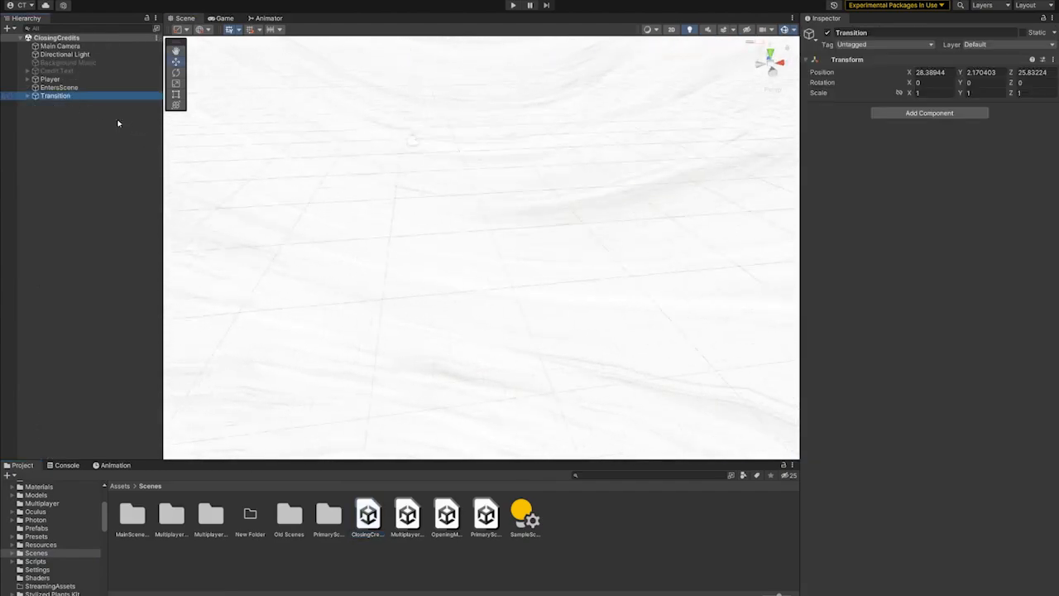
pyautogui.doubleClick(58, 87)
pyautogui.moveTo(379, 214); pyautogui.dragTo(574, 201, button='middle')
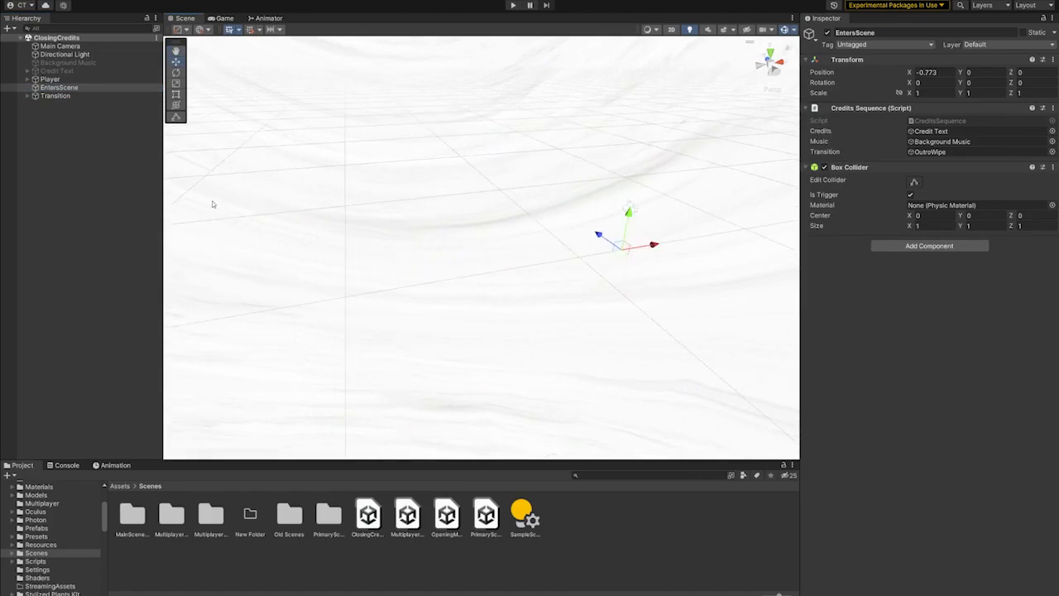
# - Expand Credit Text, activate it together with its child texts to view the credits in the scene, and deactivate them again
pyautogui.click(28, 71)
pyautogui.click(59, 72)
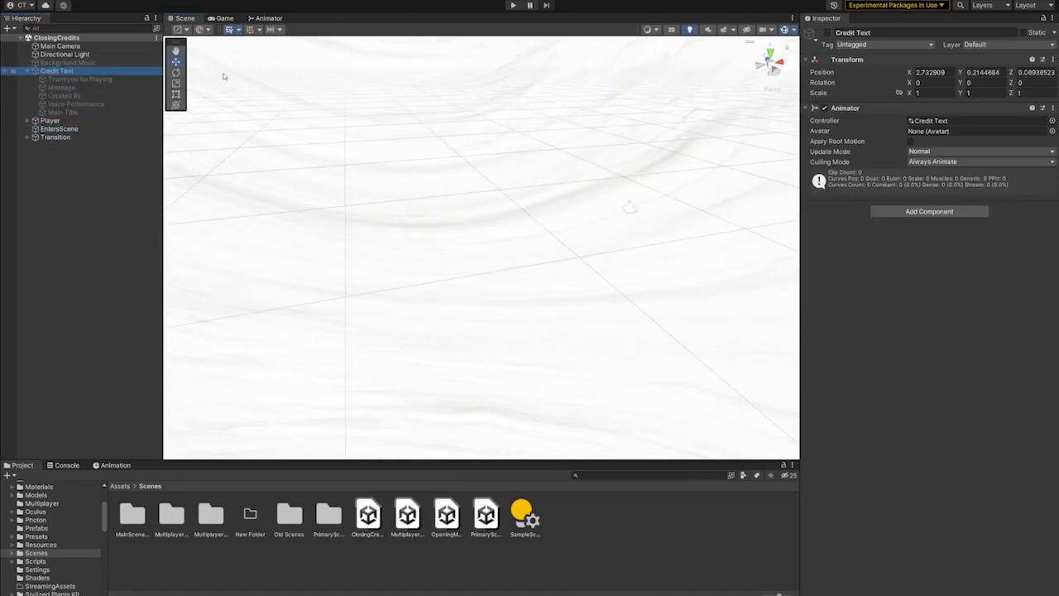
pyautogui.keyDown('shift'); pyautogui.click(62, 111); pyautogui.keyUp('shift')
pyautogui.click(828, 32)
pyautogui.moveTo(507, 240); pyautogui.dragTo(659, 270, button='right')
pyautogui.moveTo(660, 228); pyautogui.dragTo(642, 260, button='middle')
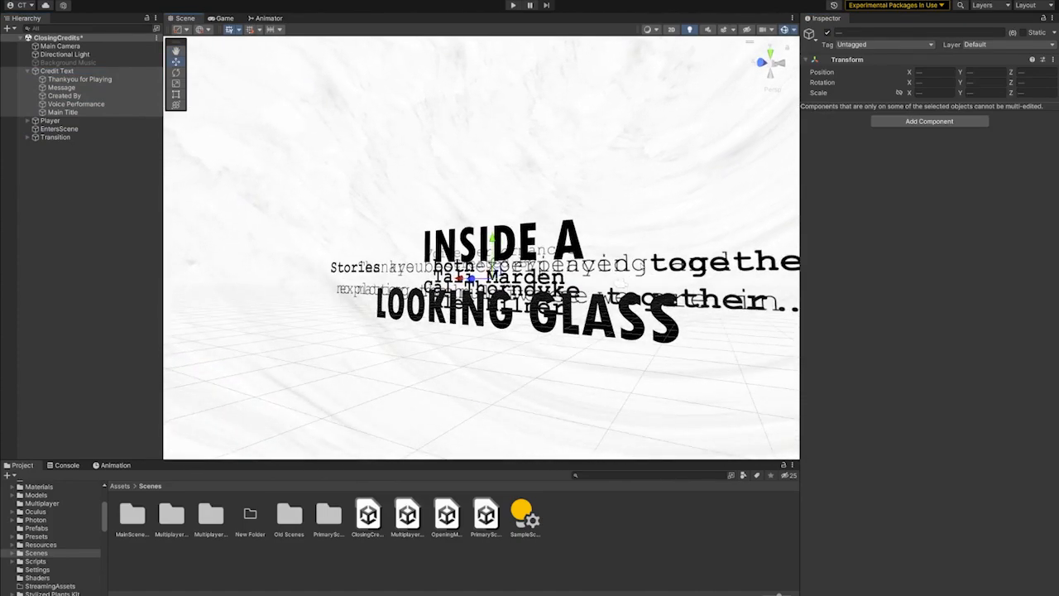
pyautogui.hotkey('alt', 'shift', 'a')
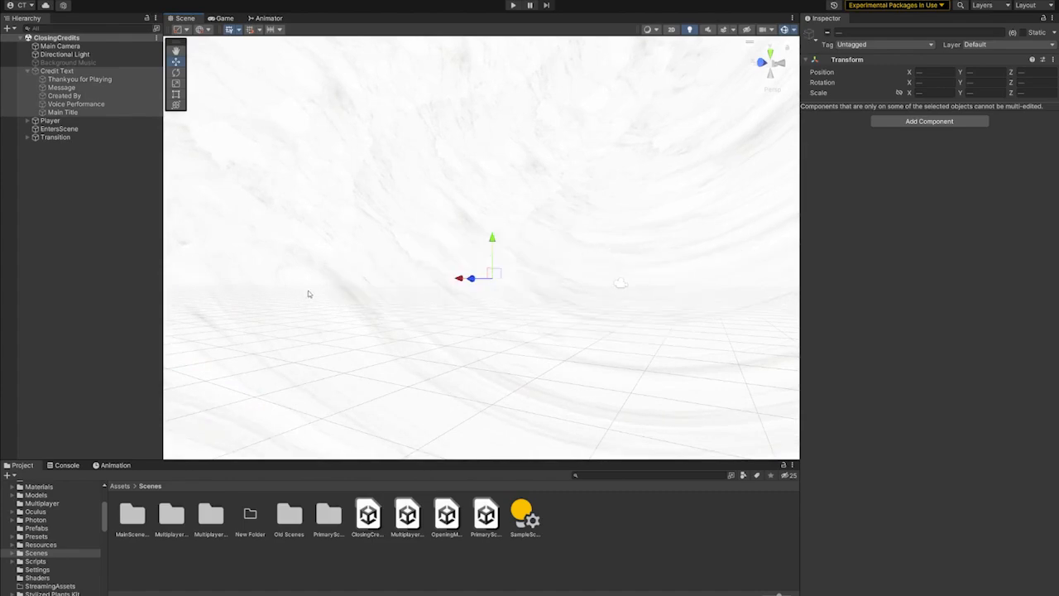